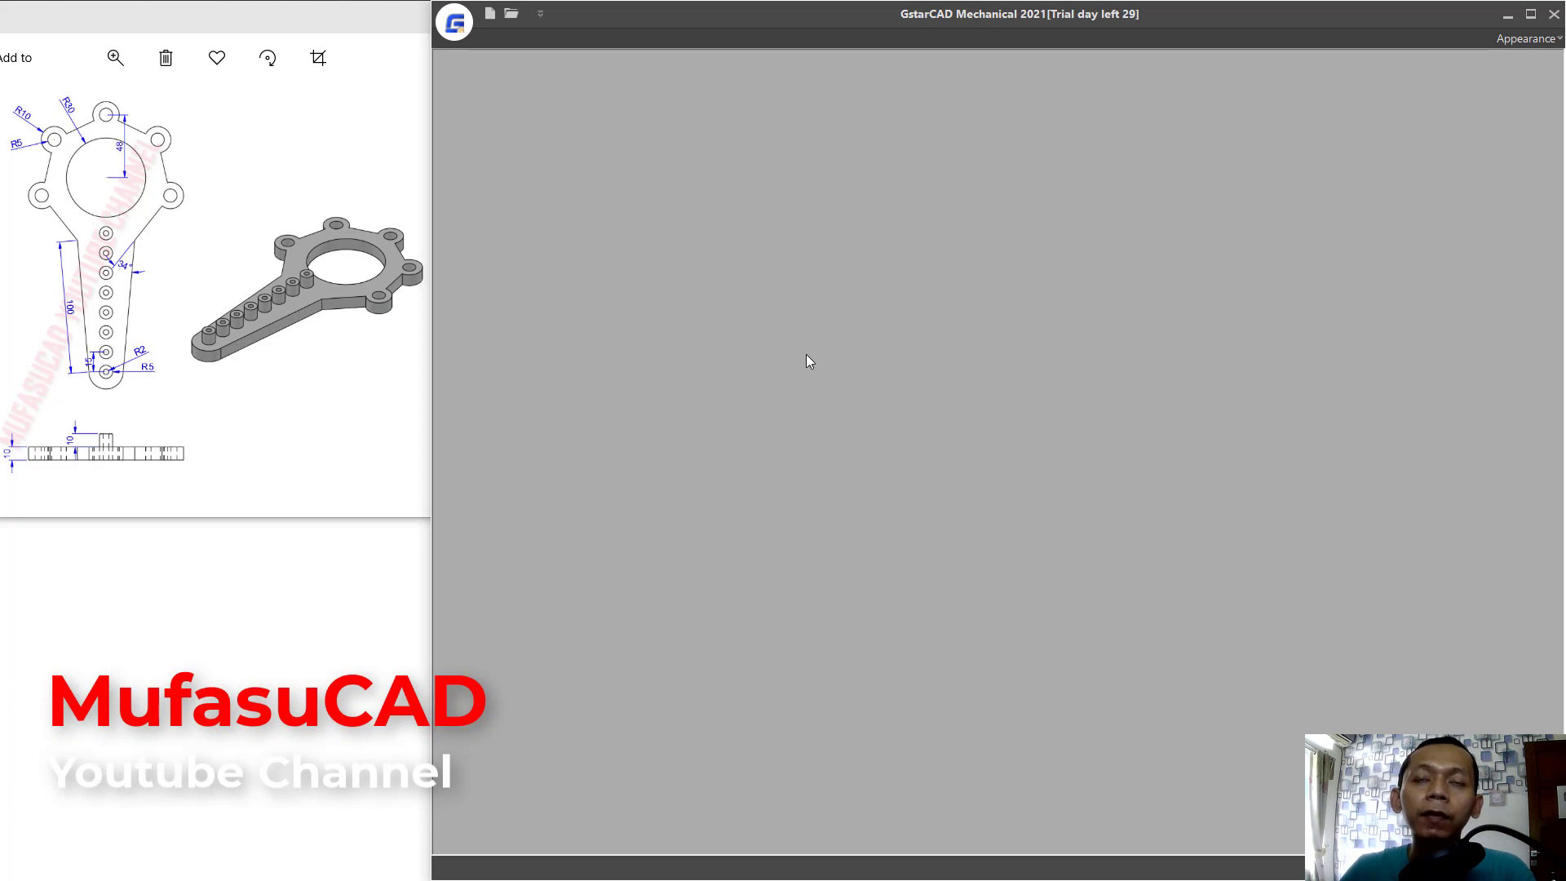
Create a new blank drawing from the gcadiso template.
{"action": "left_click", "coordinate": [491, 16]}
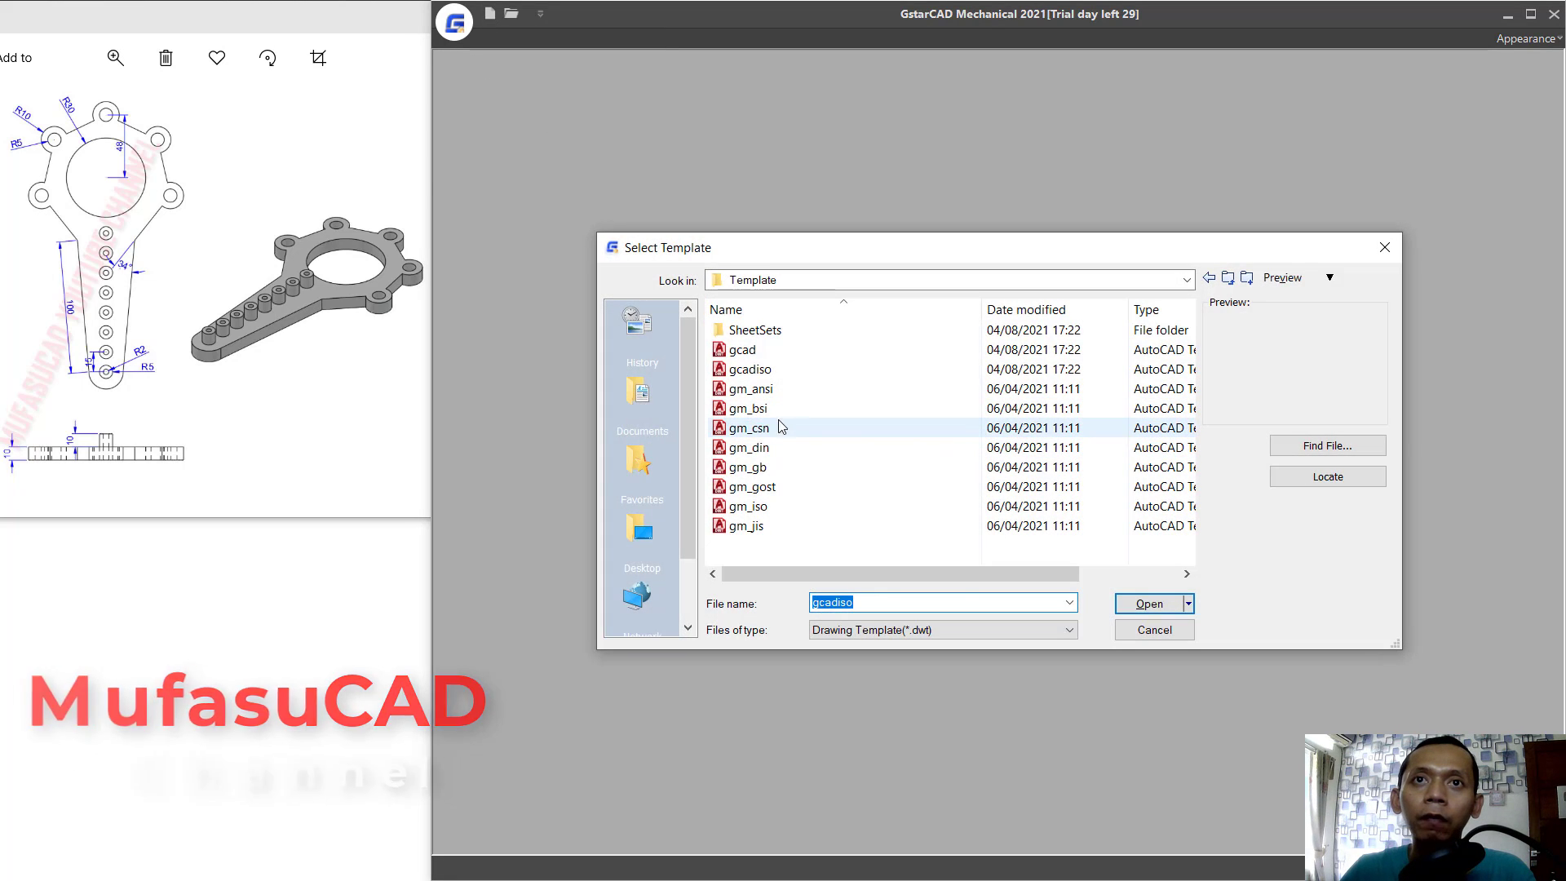
{"action": "left_click", "coordinate": [796, 369]}
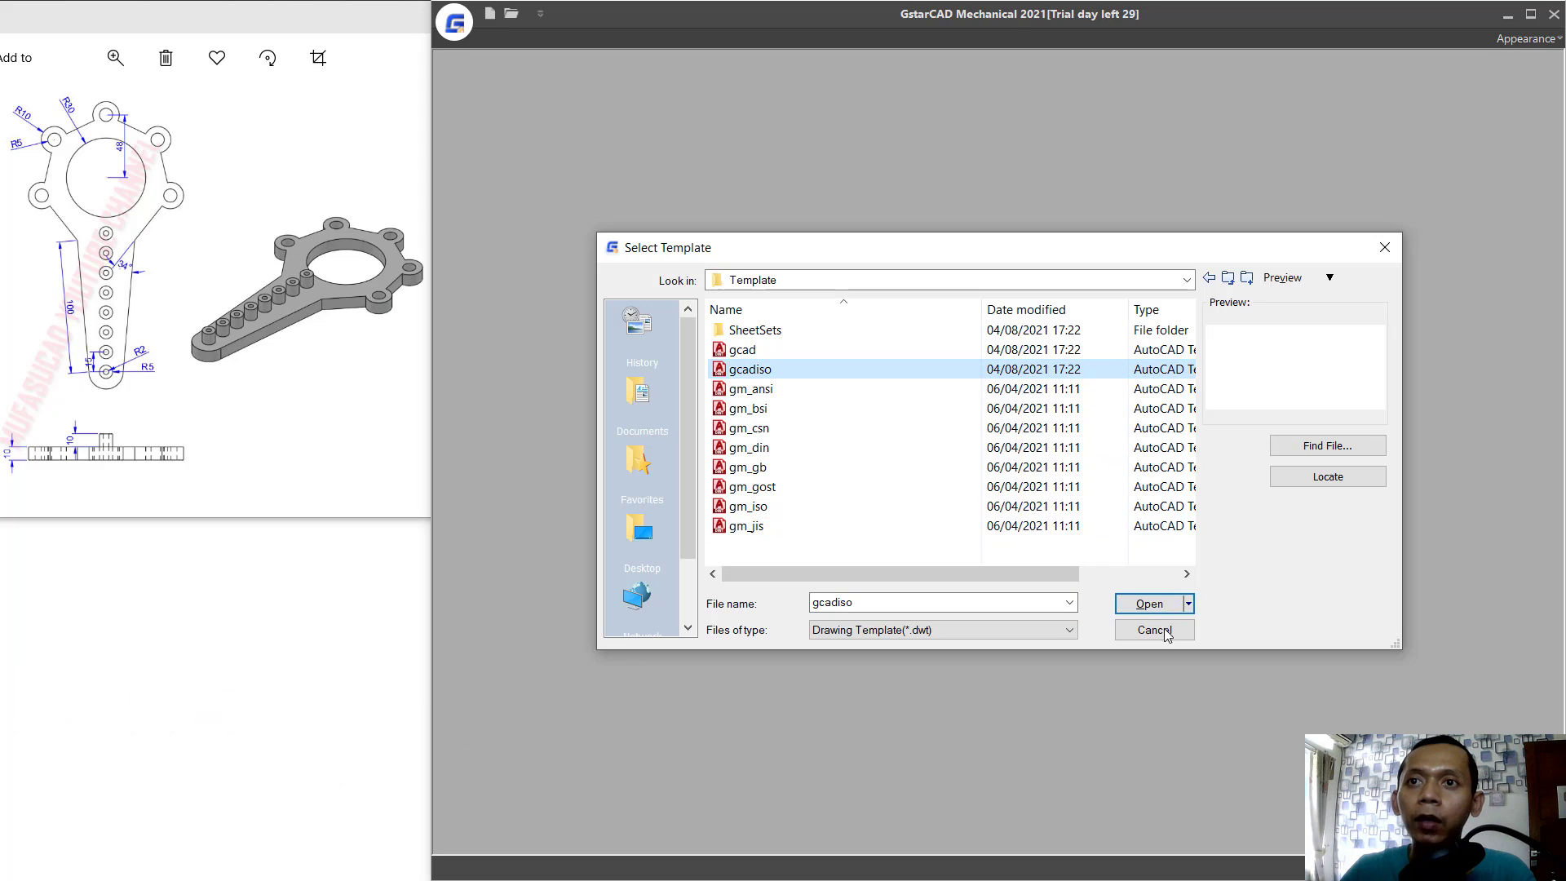
{"action": "left_click", "coordinate": [1150, 605]}
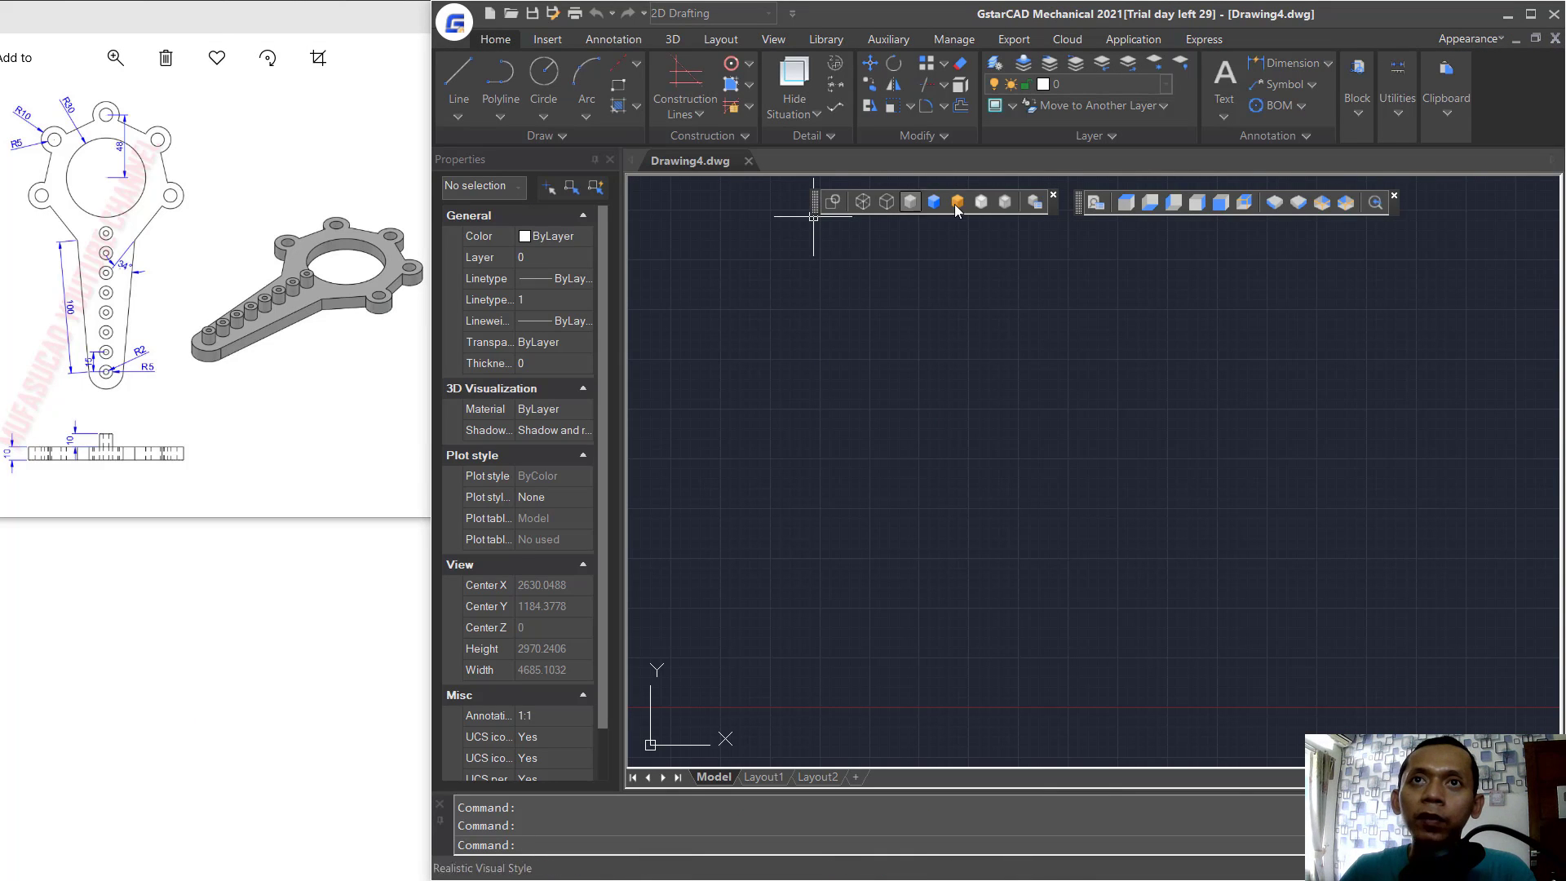
Enable the View and Visual Styles toolbars with the TOOLBAR command.
{"action": "left_click", "coordinate": [1007, 364]}
{"action": "left_click", "coordinate": [940, 434]}
{"action": "type", "text": "tol"}
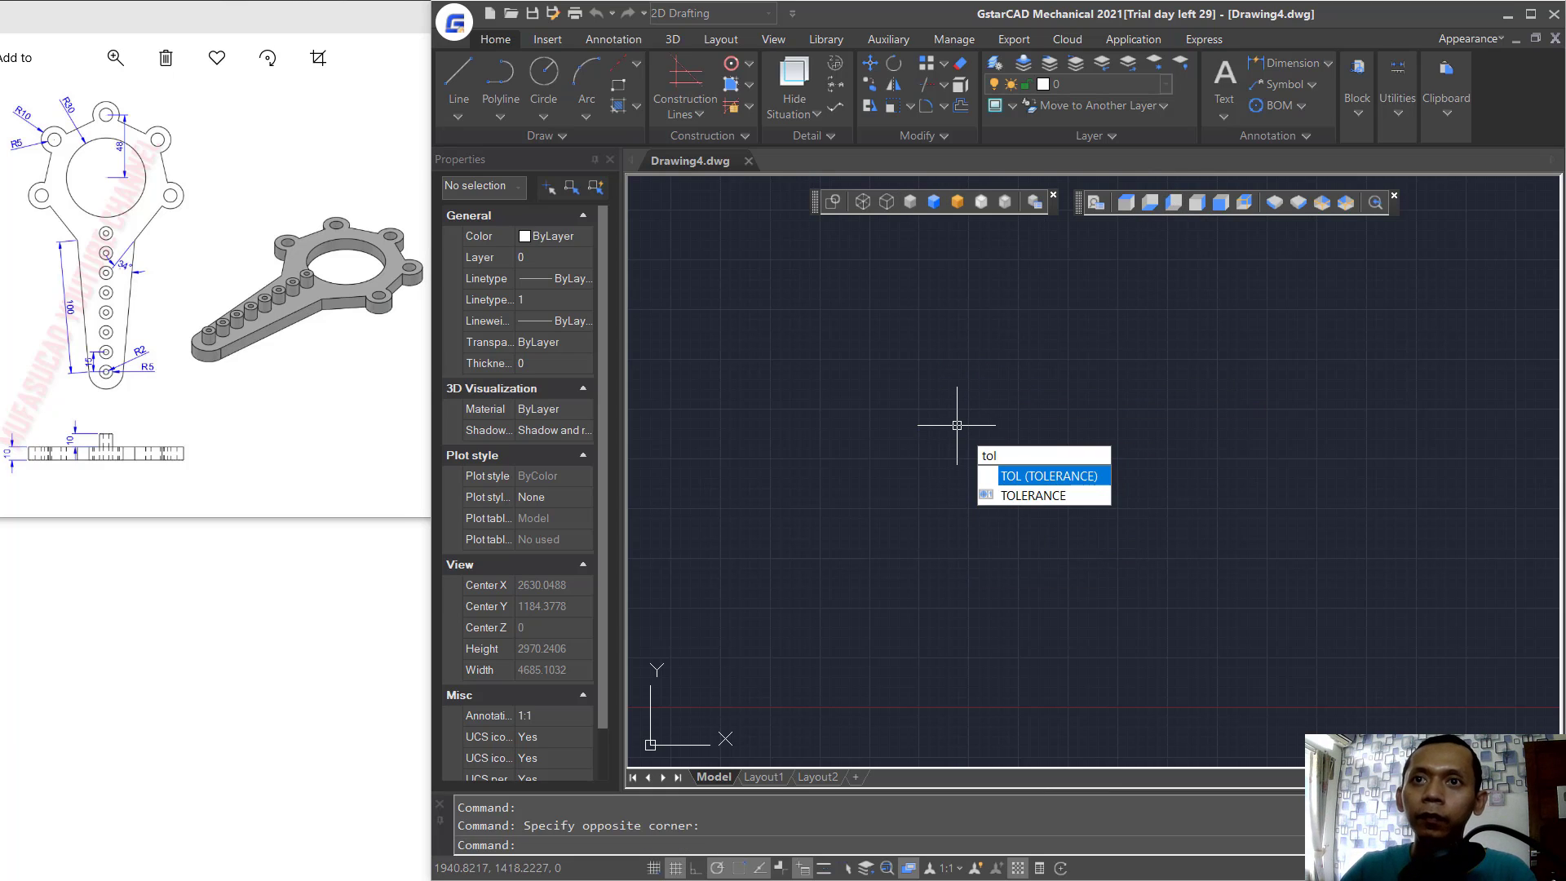
{"action": "key", "text": "BackSpace"}
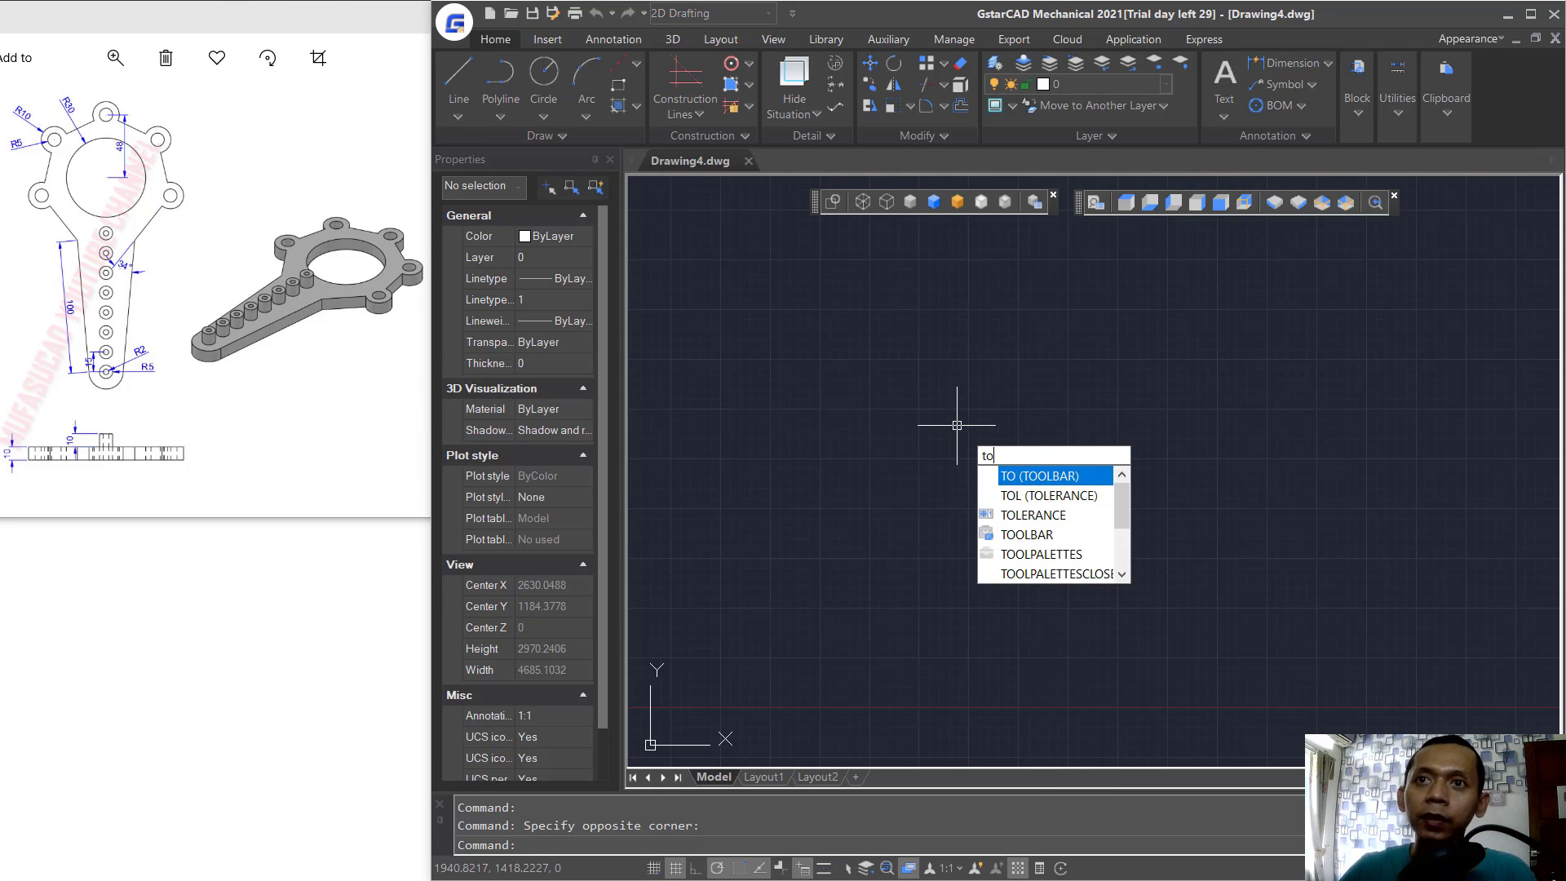
{"action": "key", "text": "Return"}
{"action": "left_click_drag", "start_coordinate": [887, 335], "coordinate": [892, 487]}
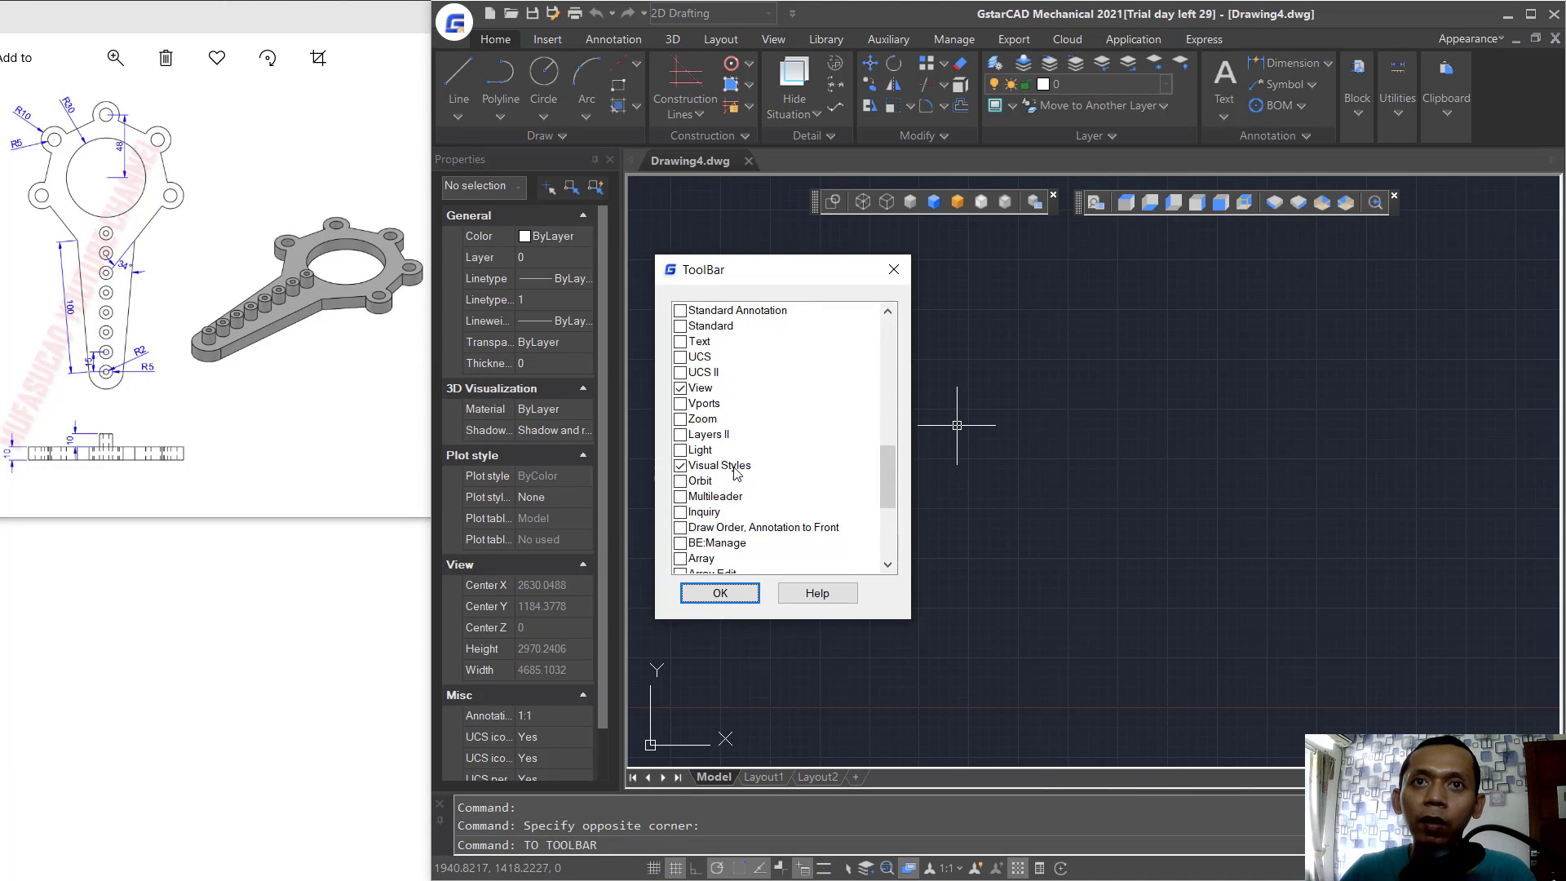
{"action": "left_click", "coordinate": [721, 594]}
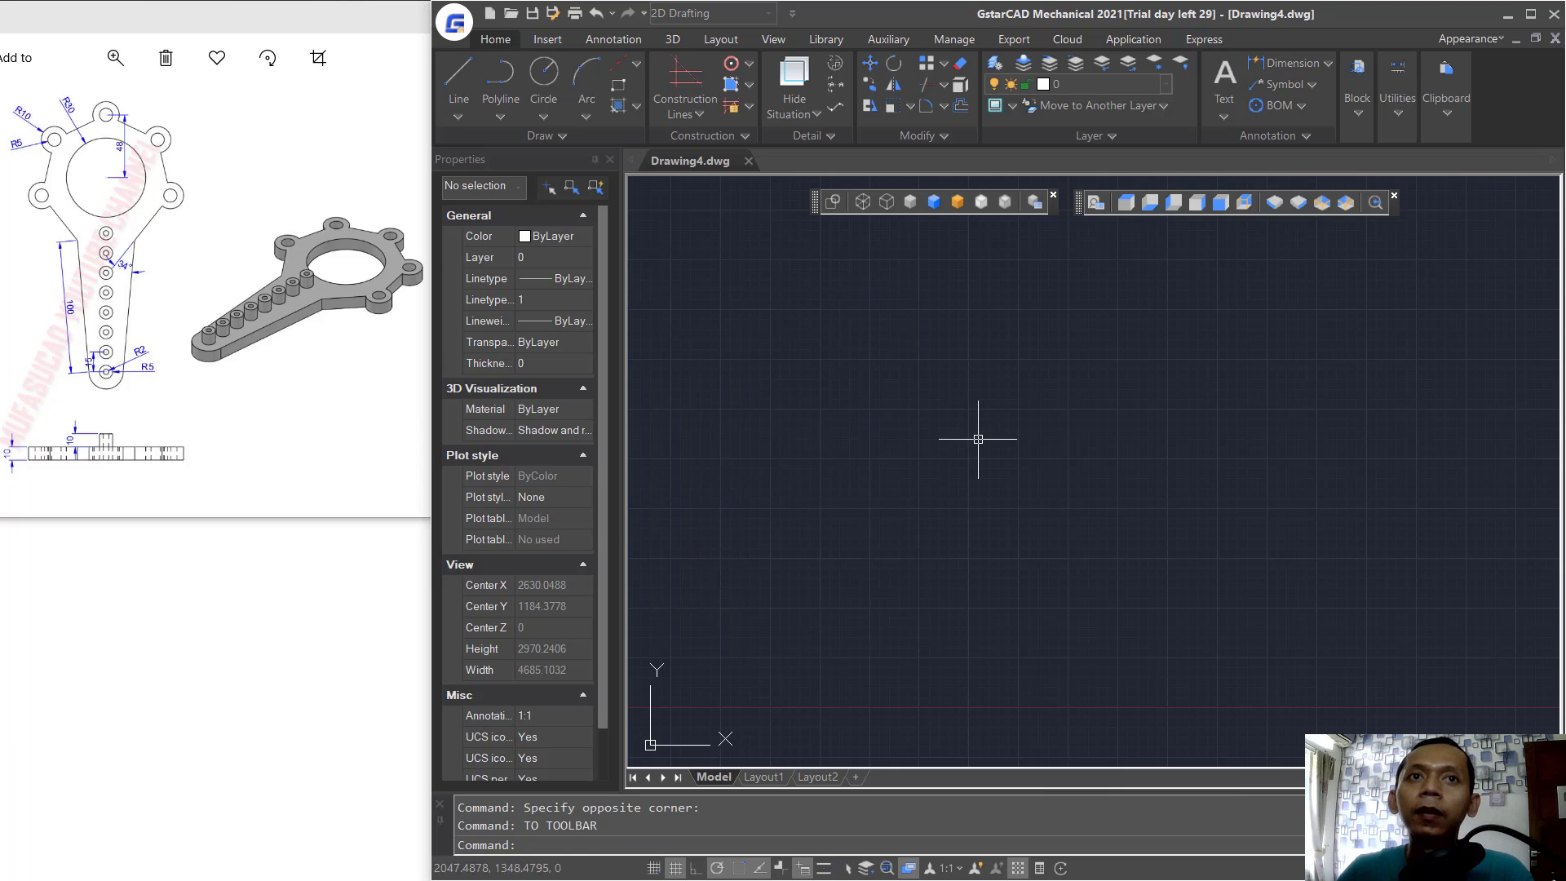
Draw a circle of radius 30.
{"action": "type", "text": "c"}
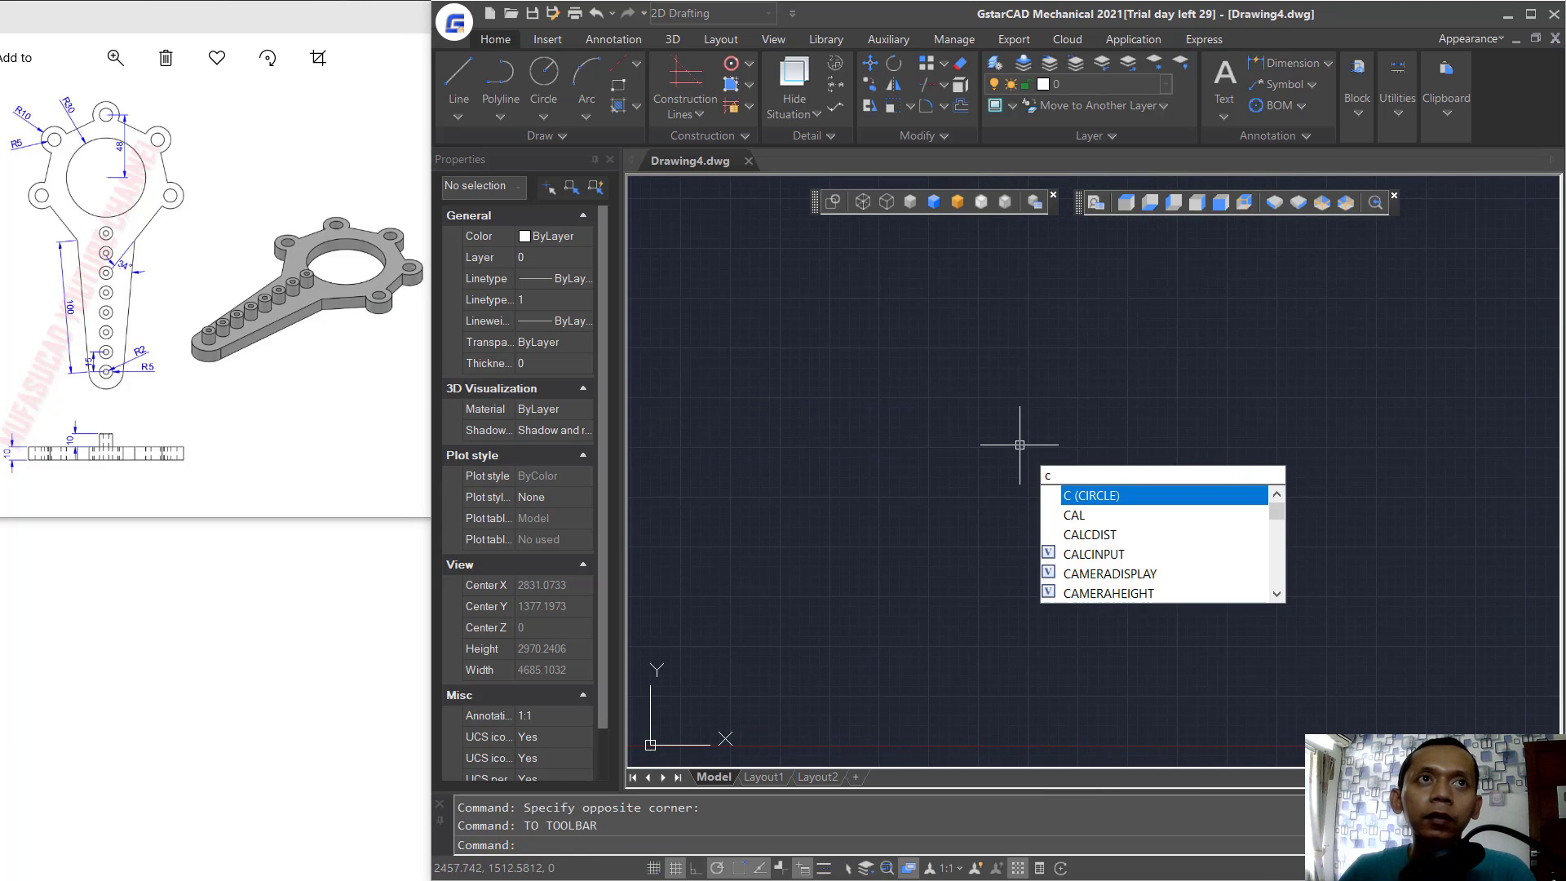
{"action": "key", "text": "Return"}
{"action": "left_click", "coordinate": [983, 508]}
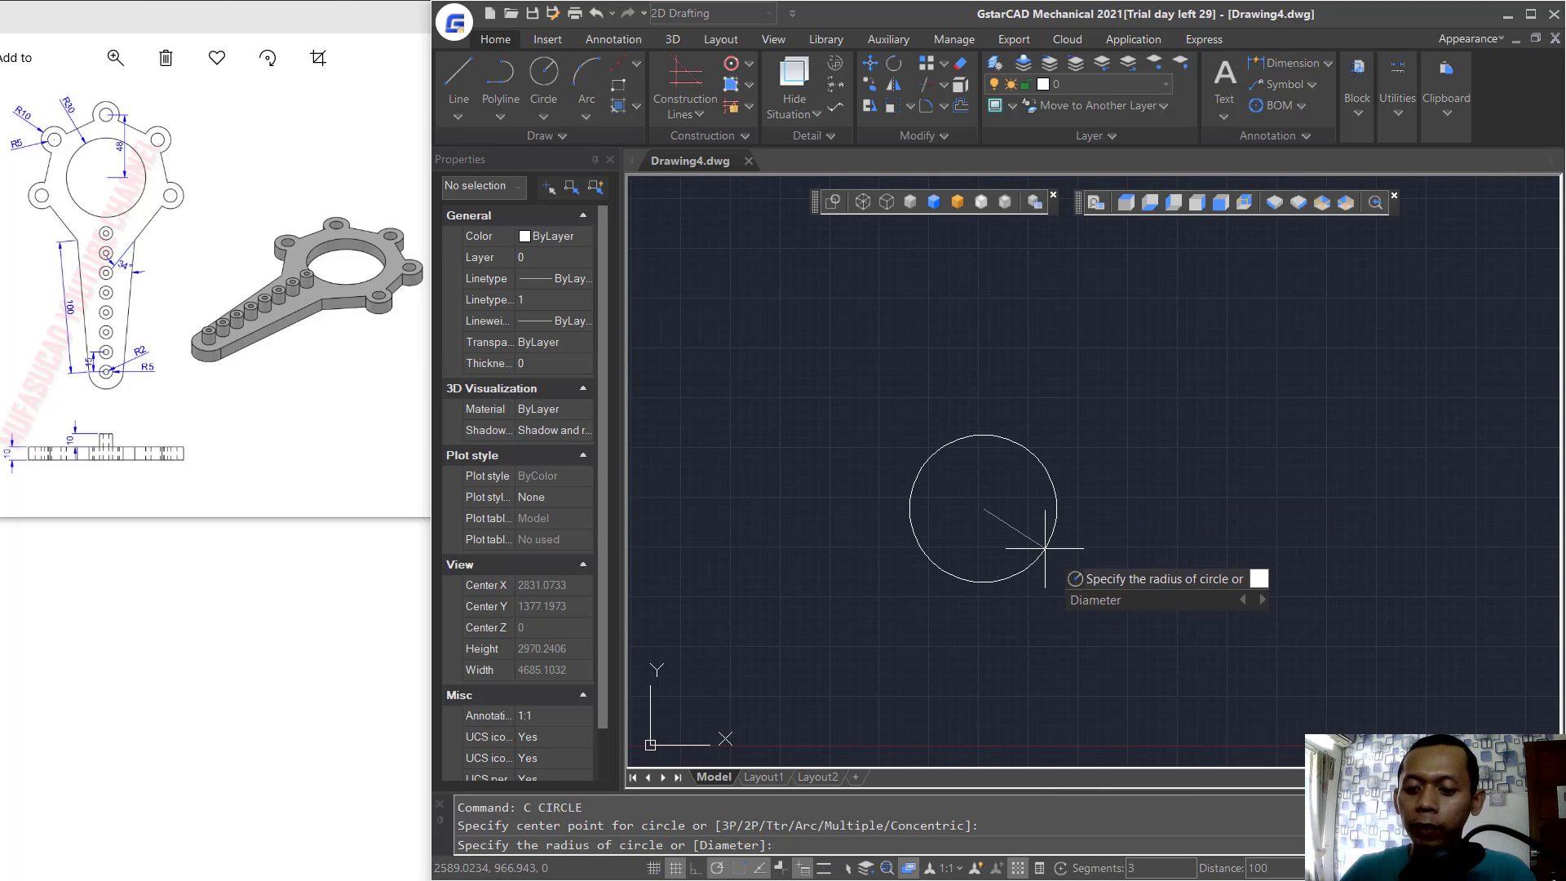
{"action": "type", "text": "3"}
{"action": "key", "text": "Return"}
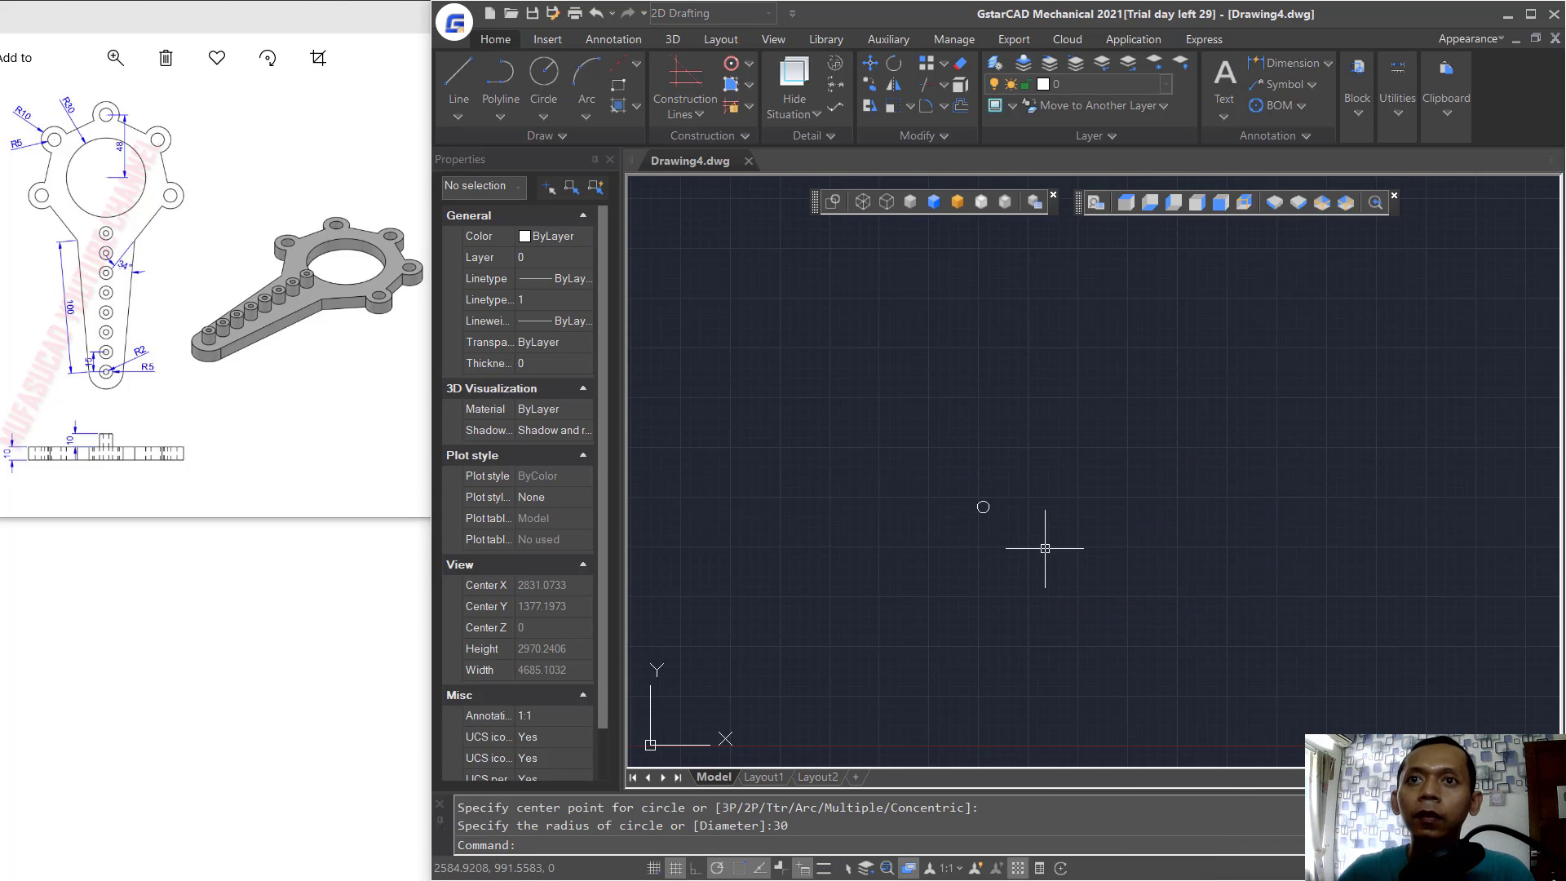
{"action": "scroll", "coordinate": [966, 457], "scroll_direction": "up", "scroll_amount": 10}
{"action": "middle_click_drag", "start_coordinate": [1013, 476], "coordinate": [1057, 523]}
{"action": "scroll", "coordinate": [1064, 504], "scroll_direction": "down", "scroll_amount": 3}
Draw a 7-sided polygon inscribed at radius 48, centred on the circle.
{"action": "type", "text": "pol"}
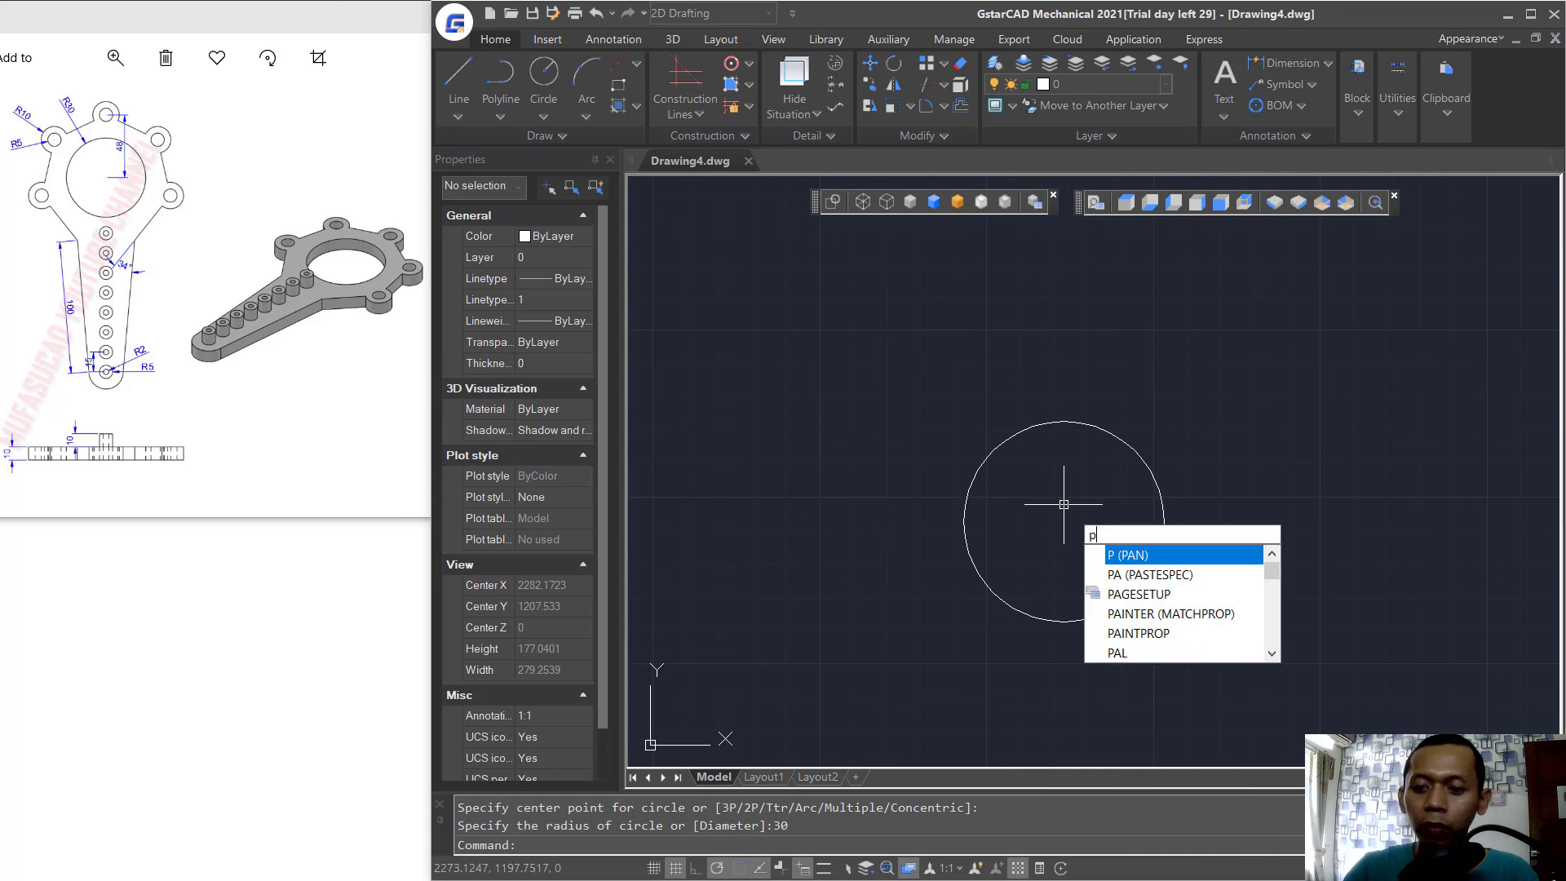
{"action": "key", "text": "Return"}
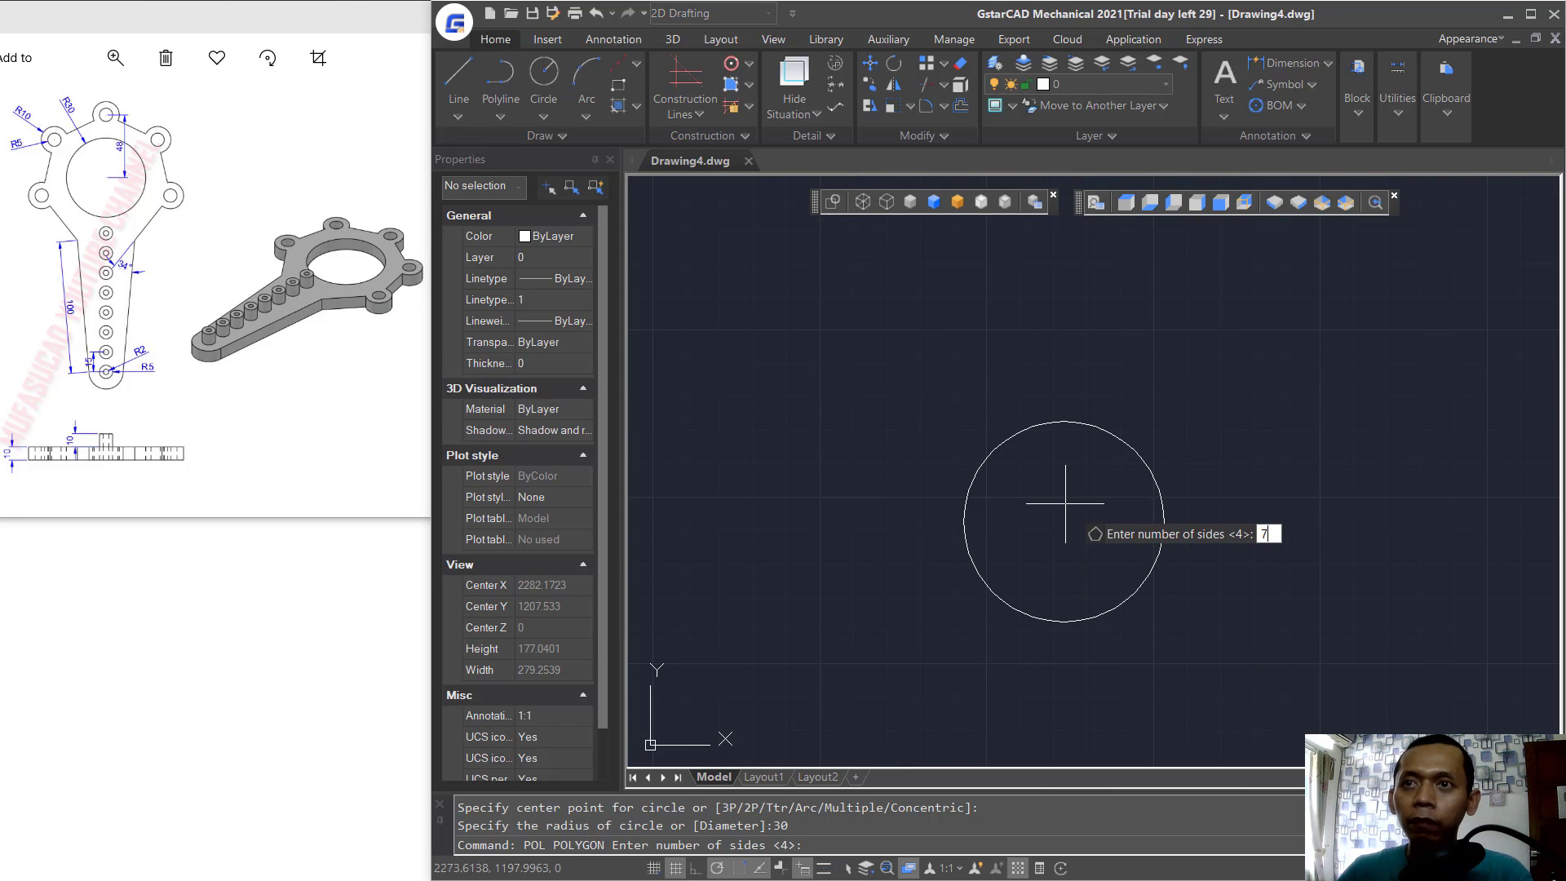
{"action": "type", "text": "7"}
{"action": "key", "text": "Return"}
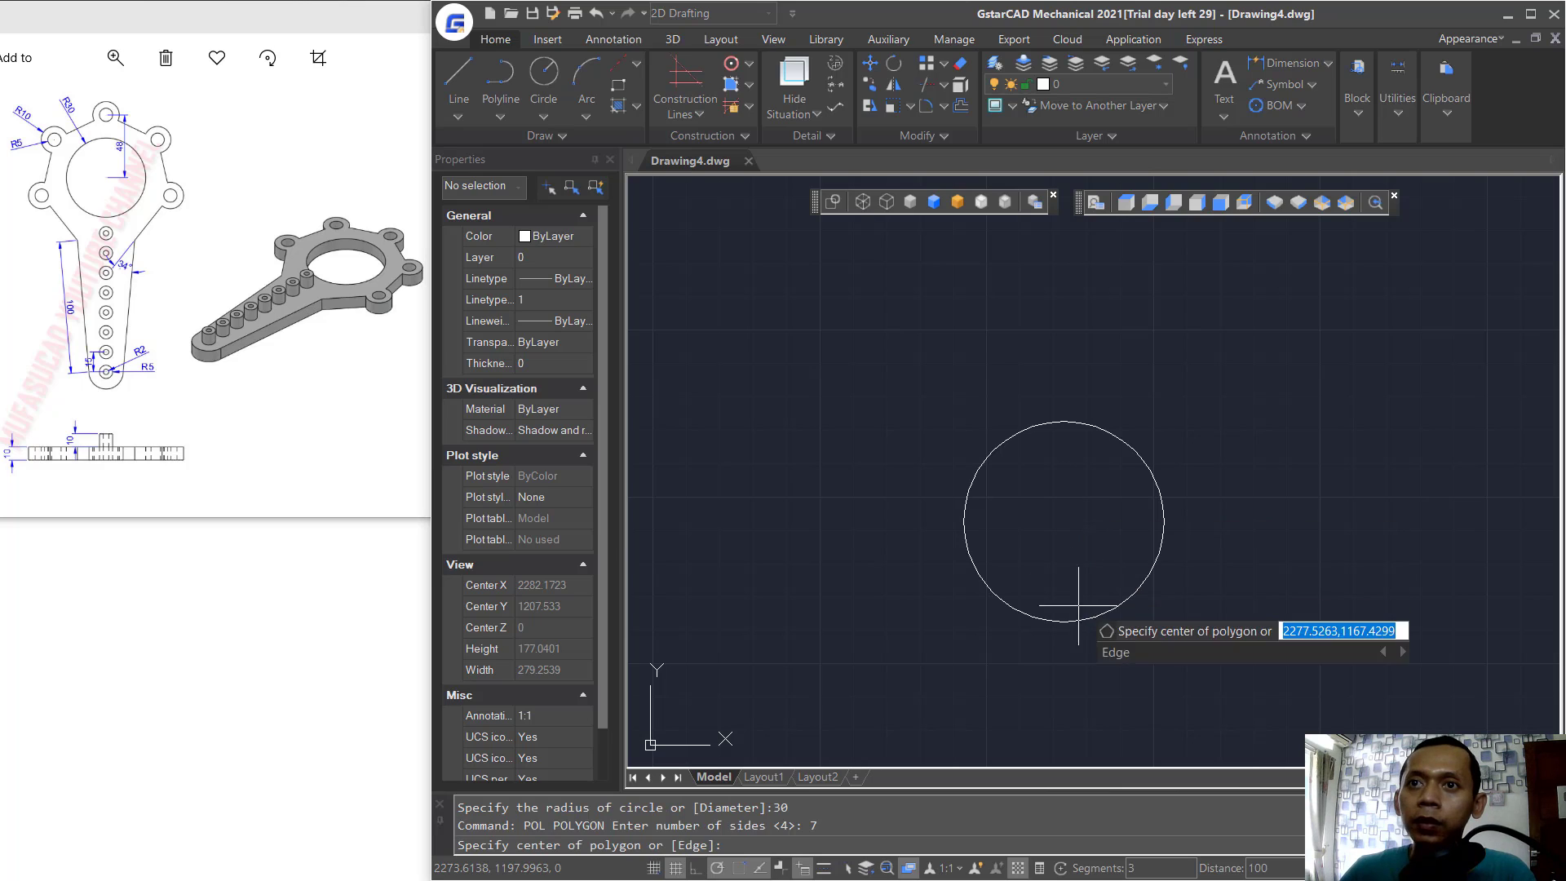
{"action": "left_click", "coordinate": [1060, 519]}
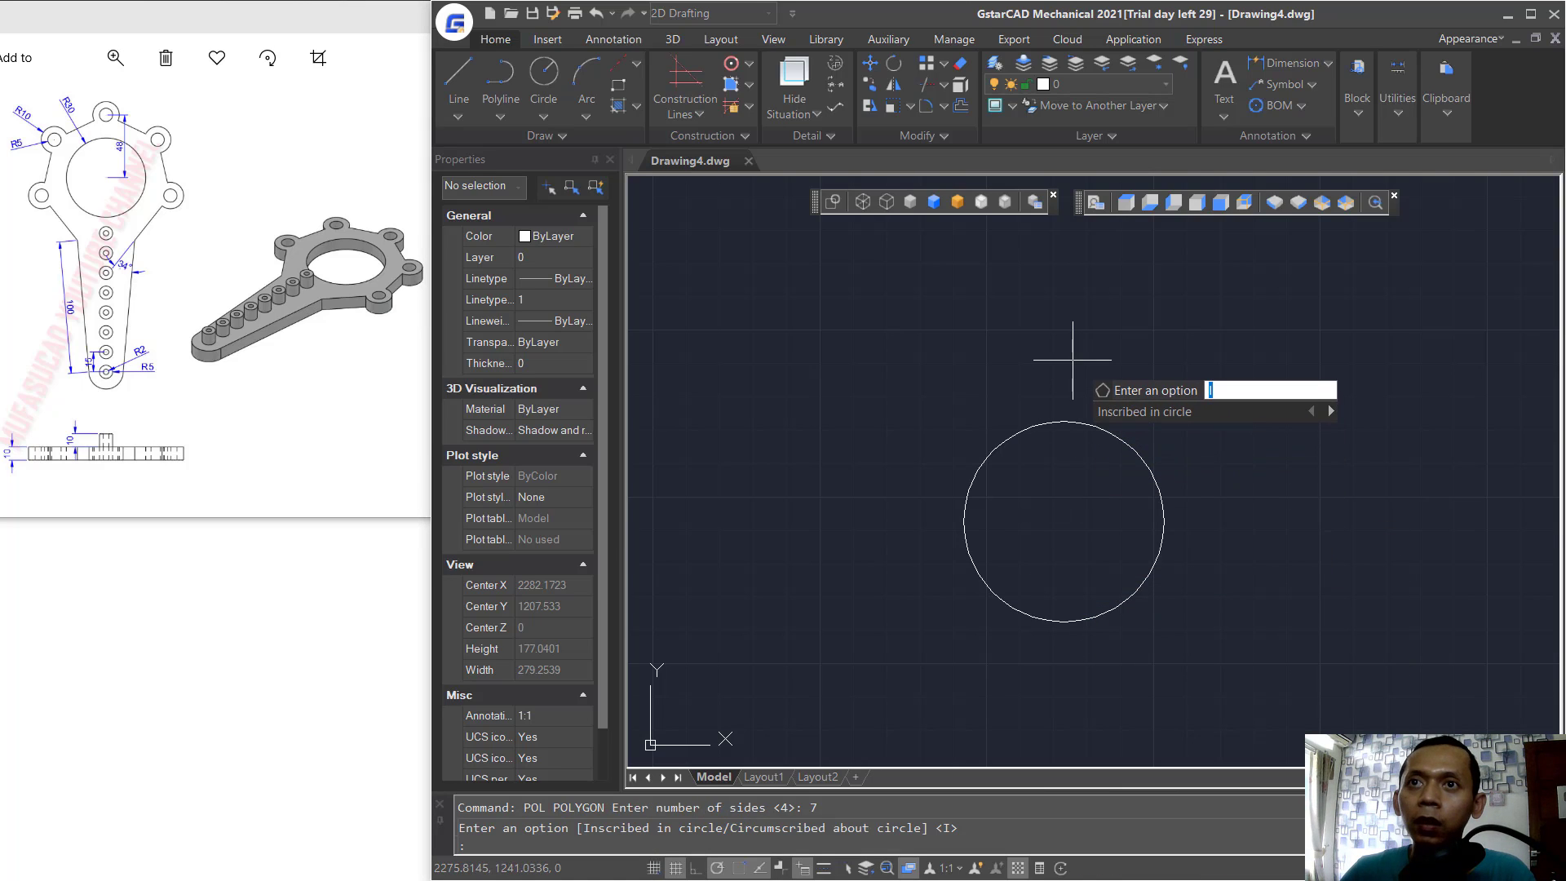
{"action": "key", "text": "Return"}
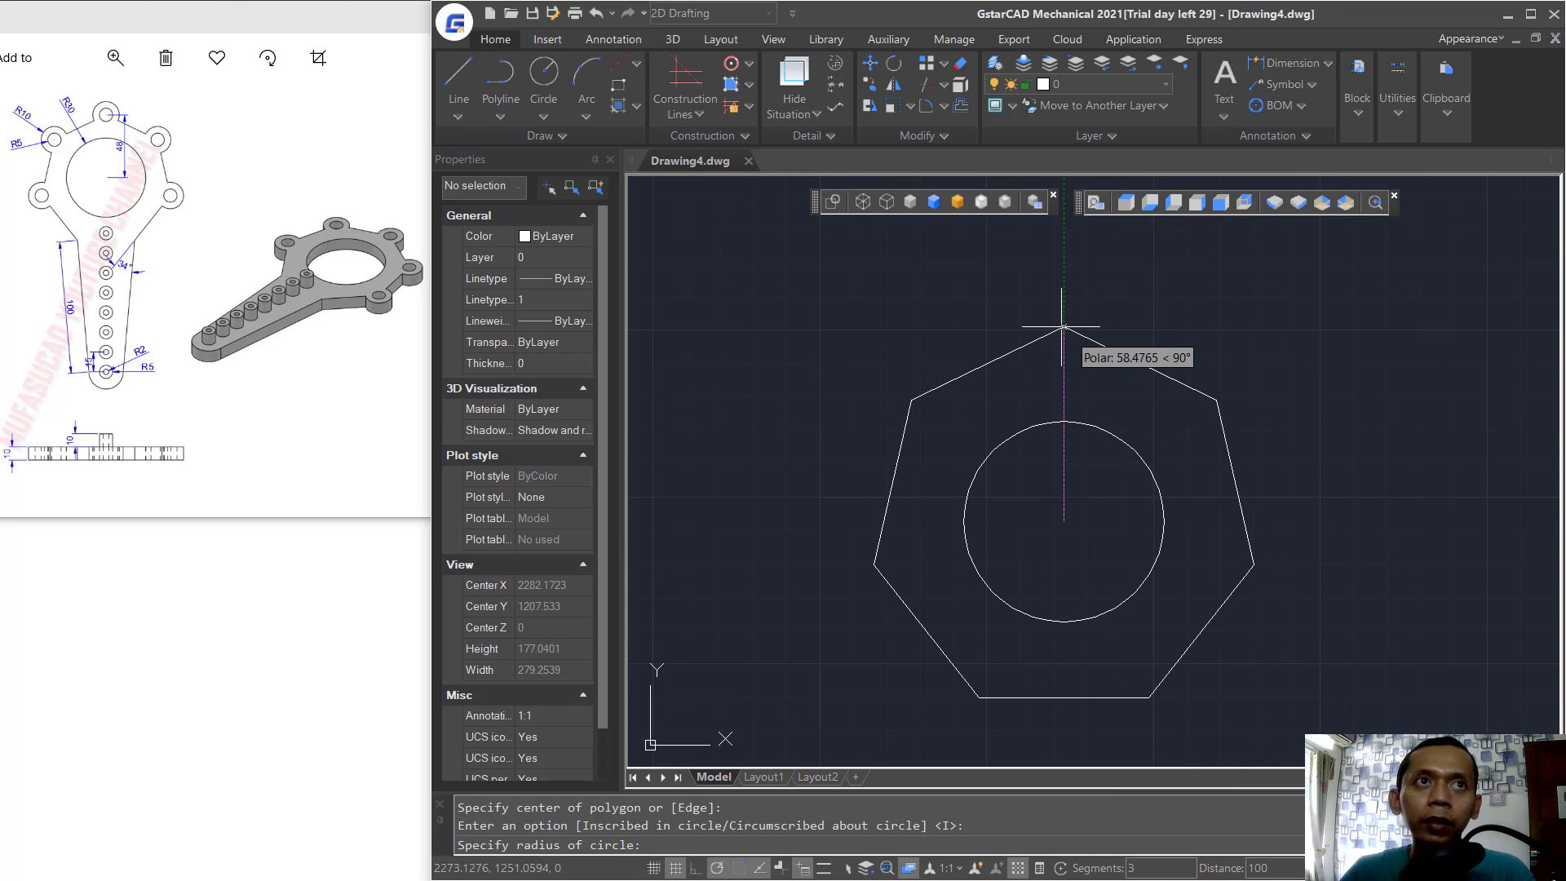
{"action": "type", "text": "48"}
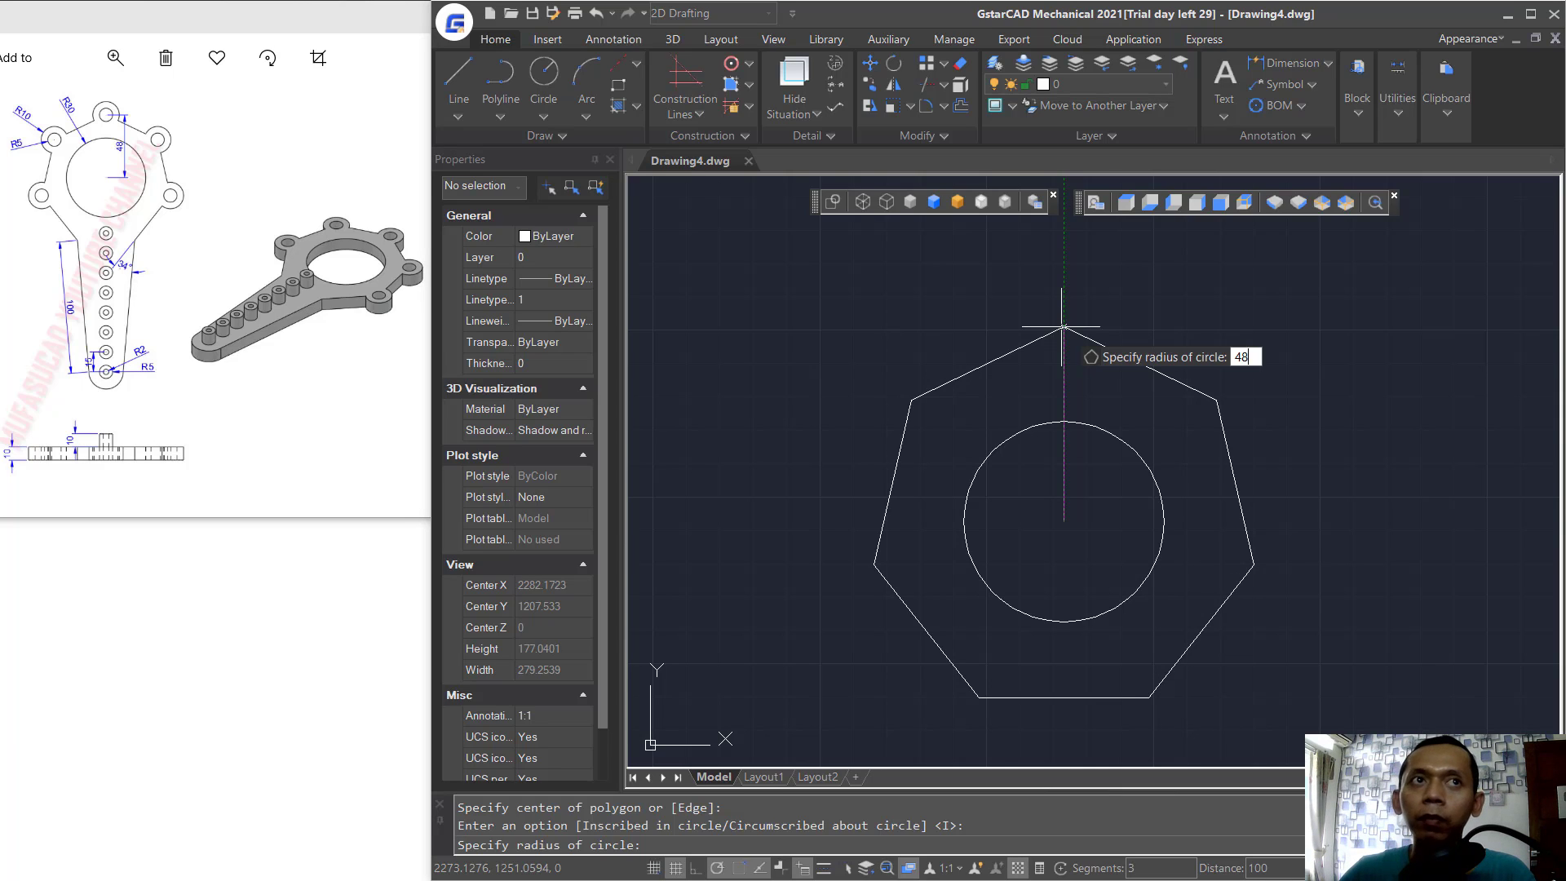
{"action": "key", "text": "Return"}
{"action": "middle_click_drag", "start_coordinate": [1052, 489], "coordinate": [1049, 454]}
{"action": "type", "text": "c"}
{"action": "key", "text": "Return"}
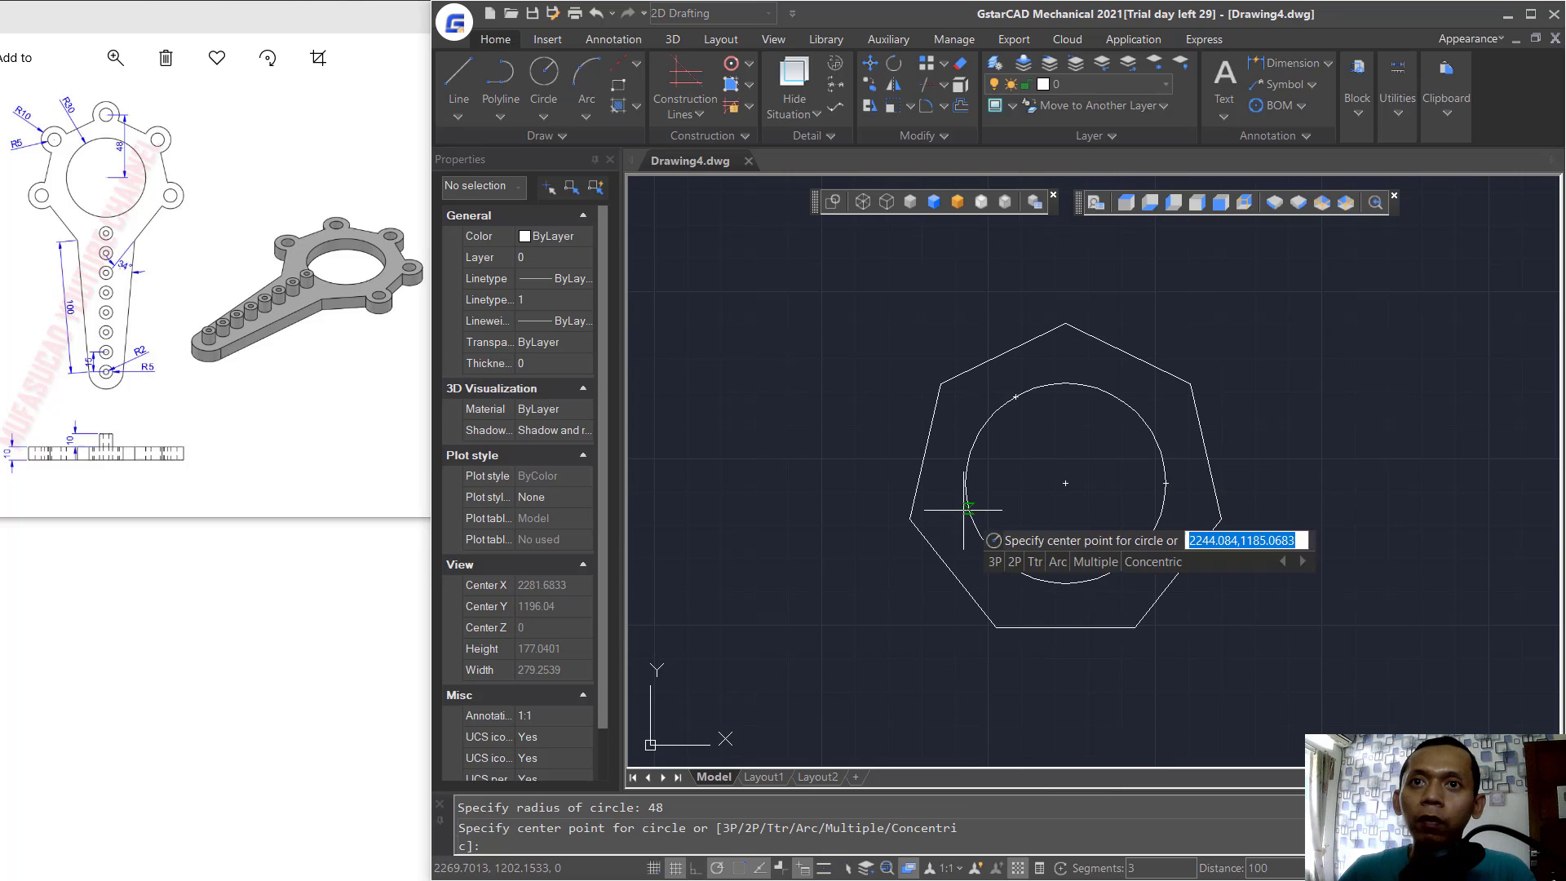
Draw concentric circles of radius 5 and 10 at the heptagon's left corner.
{"action": "left_click", "coordinate": [910, 519]}
{"action": "type", "text": "5"}
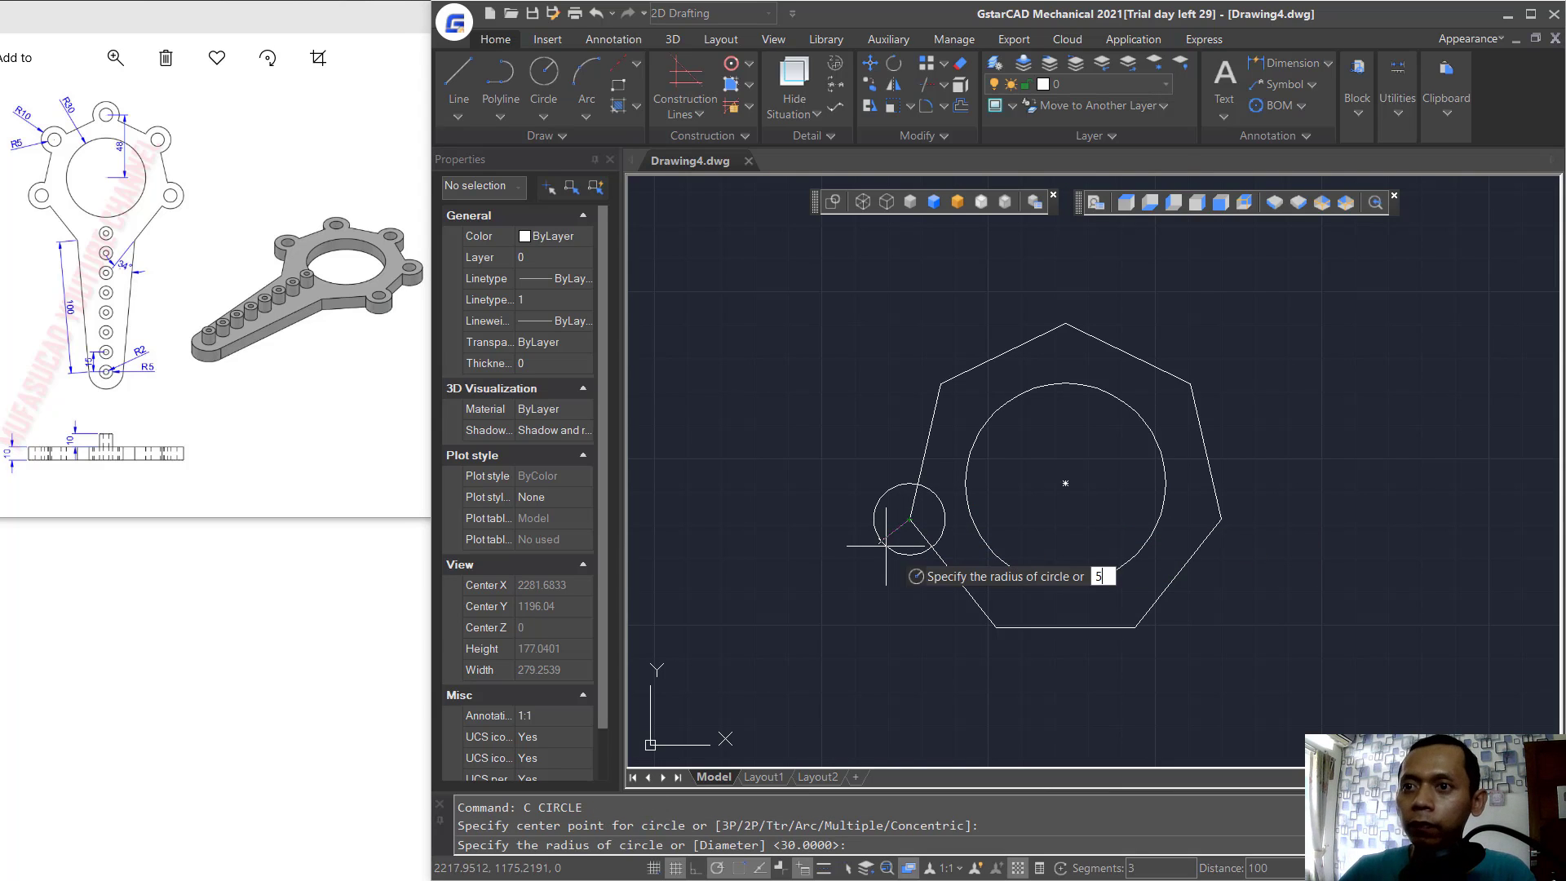
{"action": "key", "text": "Return"}
{"action": "key", "text": "Return"}
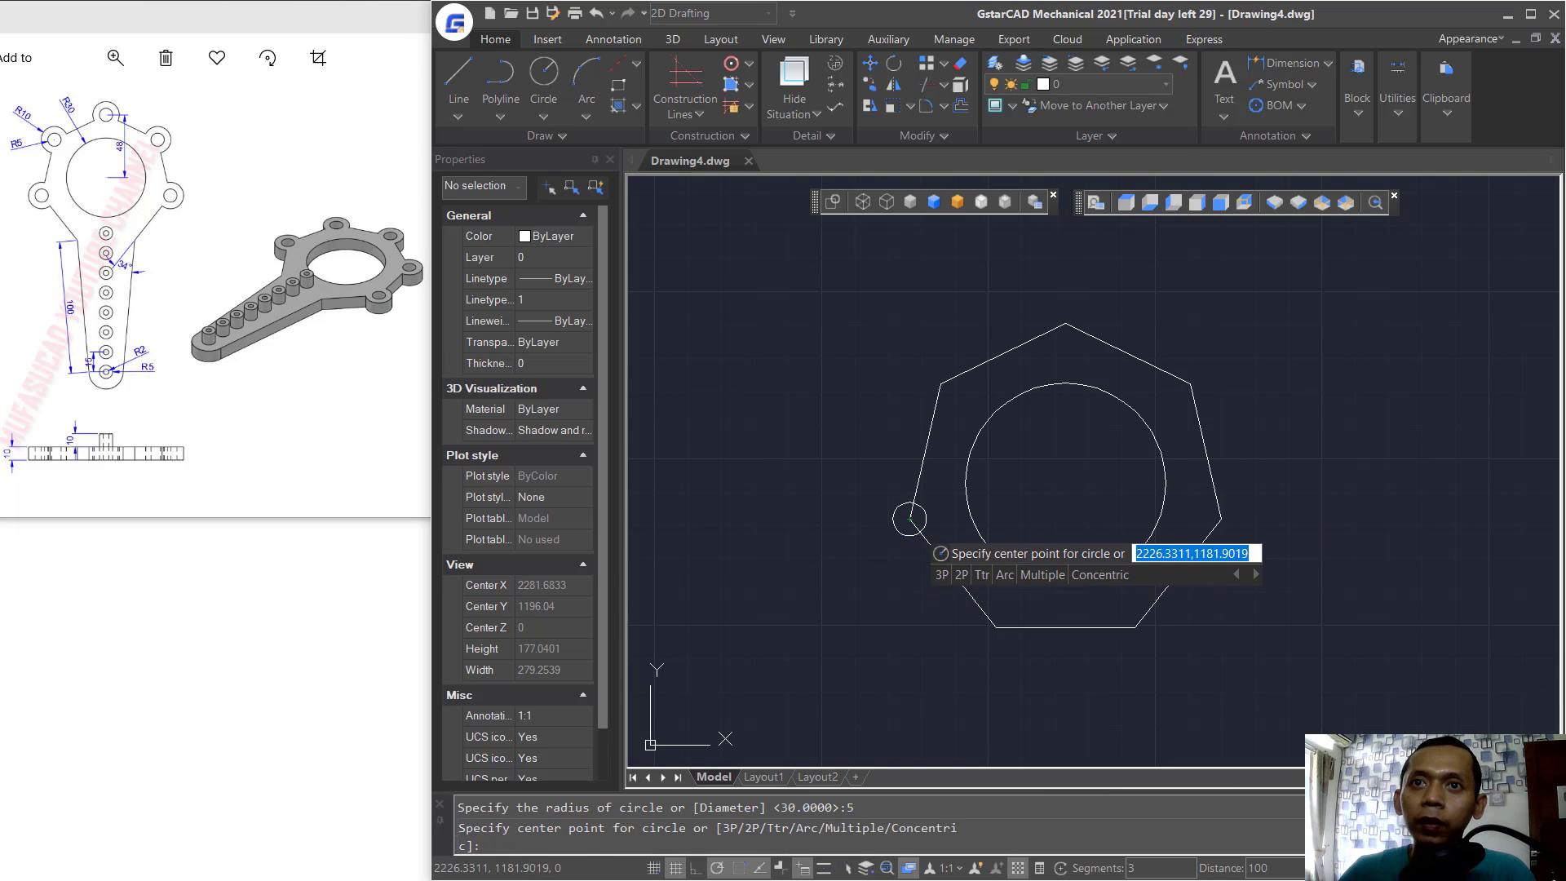
{"action": "left_click", "coordinate": [910, 518]}
{"action": "type", "text": "10"}
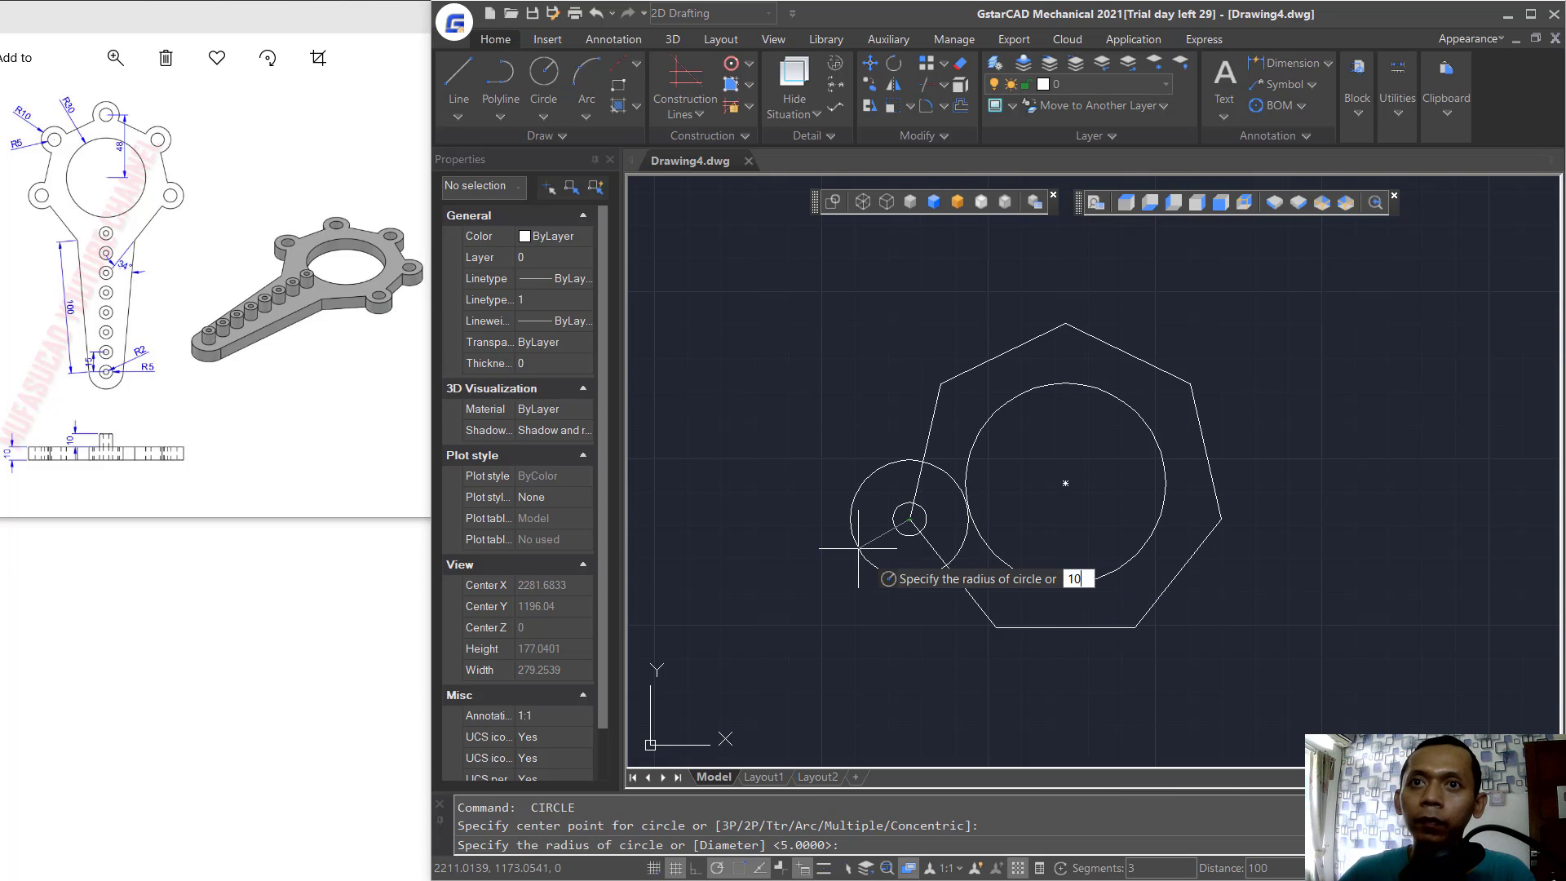
{"action": "key", "text": "Return"}
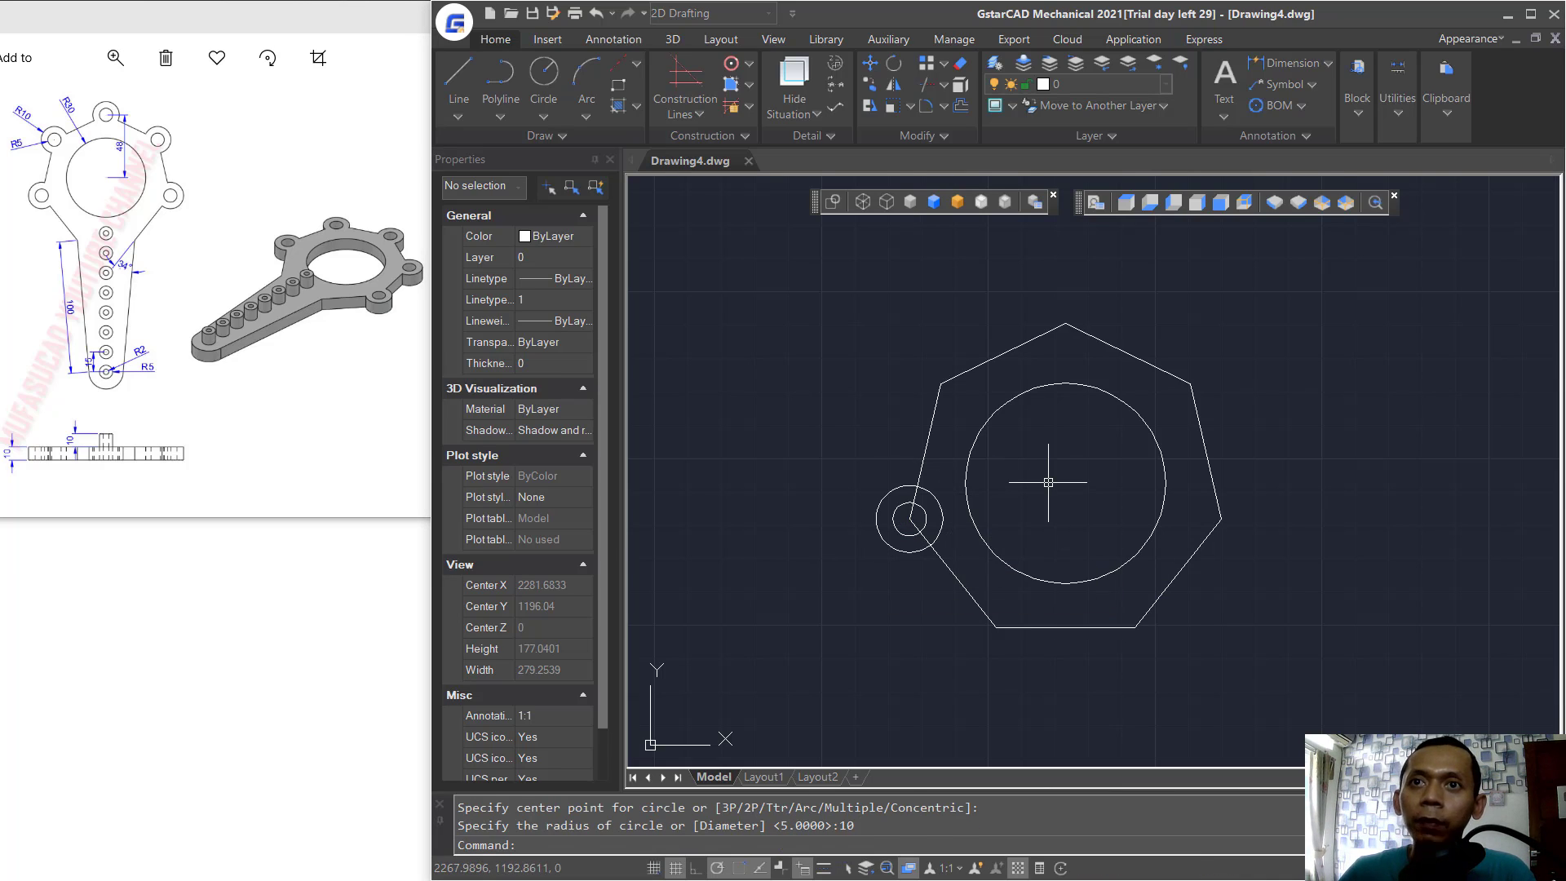
Turn on all object snap modes in Drafting Settings.
{"action": "type", "text": "ds"}
{"action": "key", "text": "Return"}
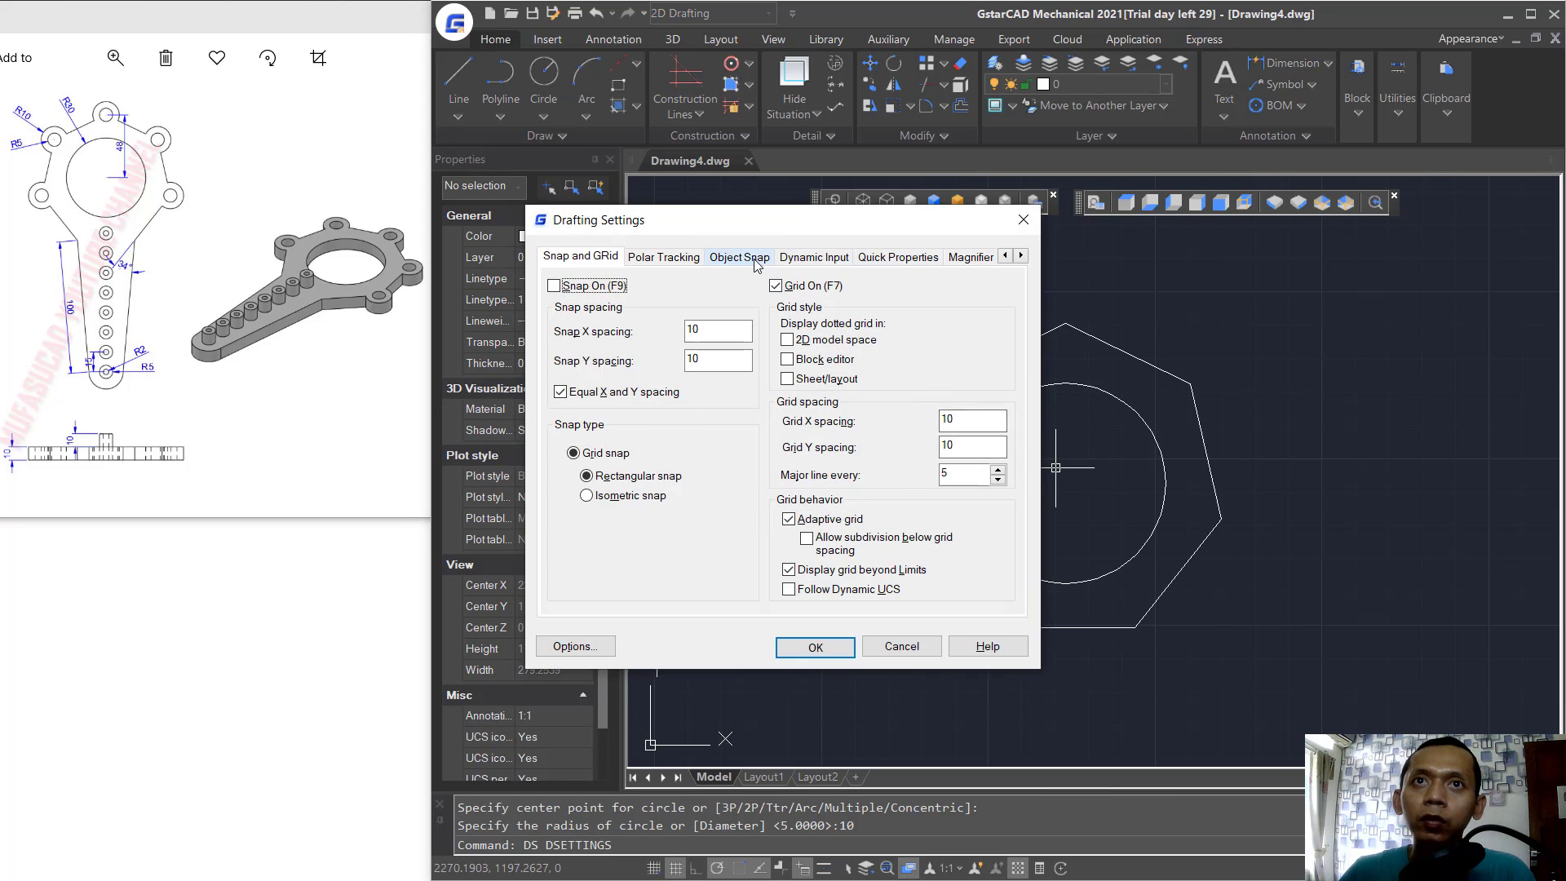
{"action": "left_click", "coordinate": [741, 257]}
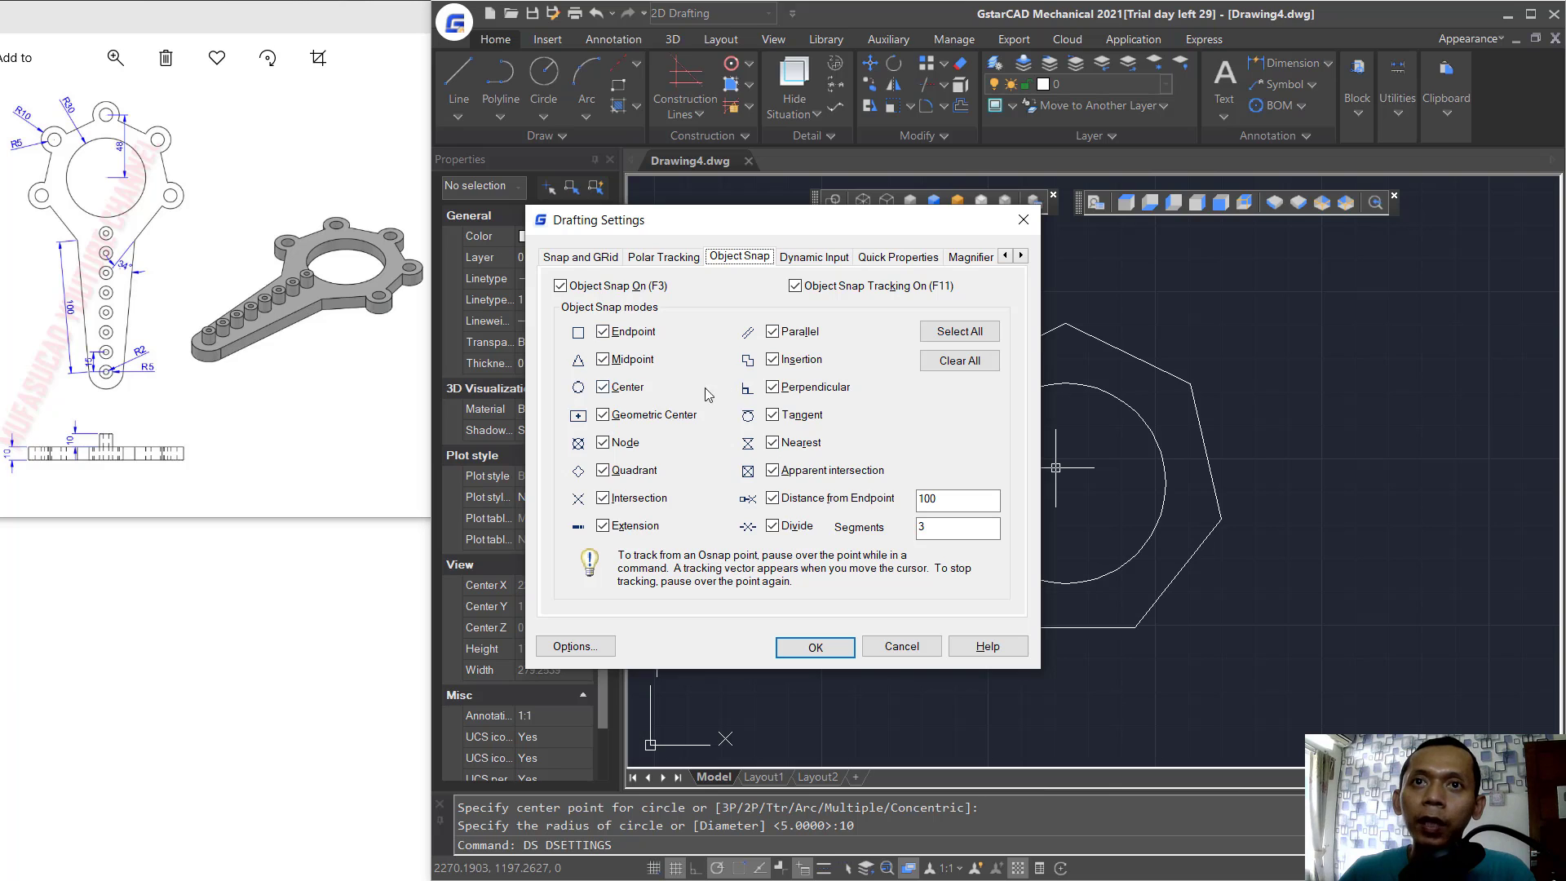
{"action": "left_click", "coordinate": [818, 645]}
Polar-array the two lug circles 7 times around the big circle's centre.
{"action": "type", "text": "array"}
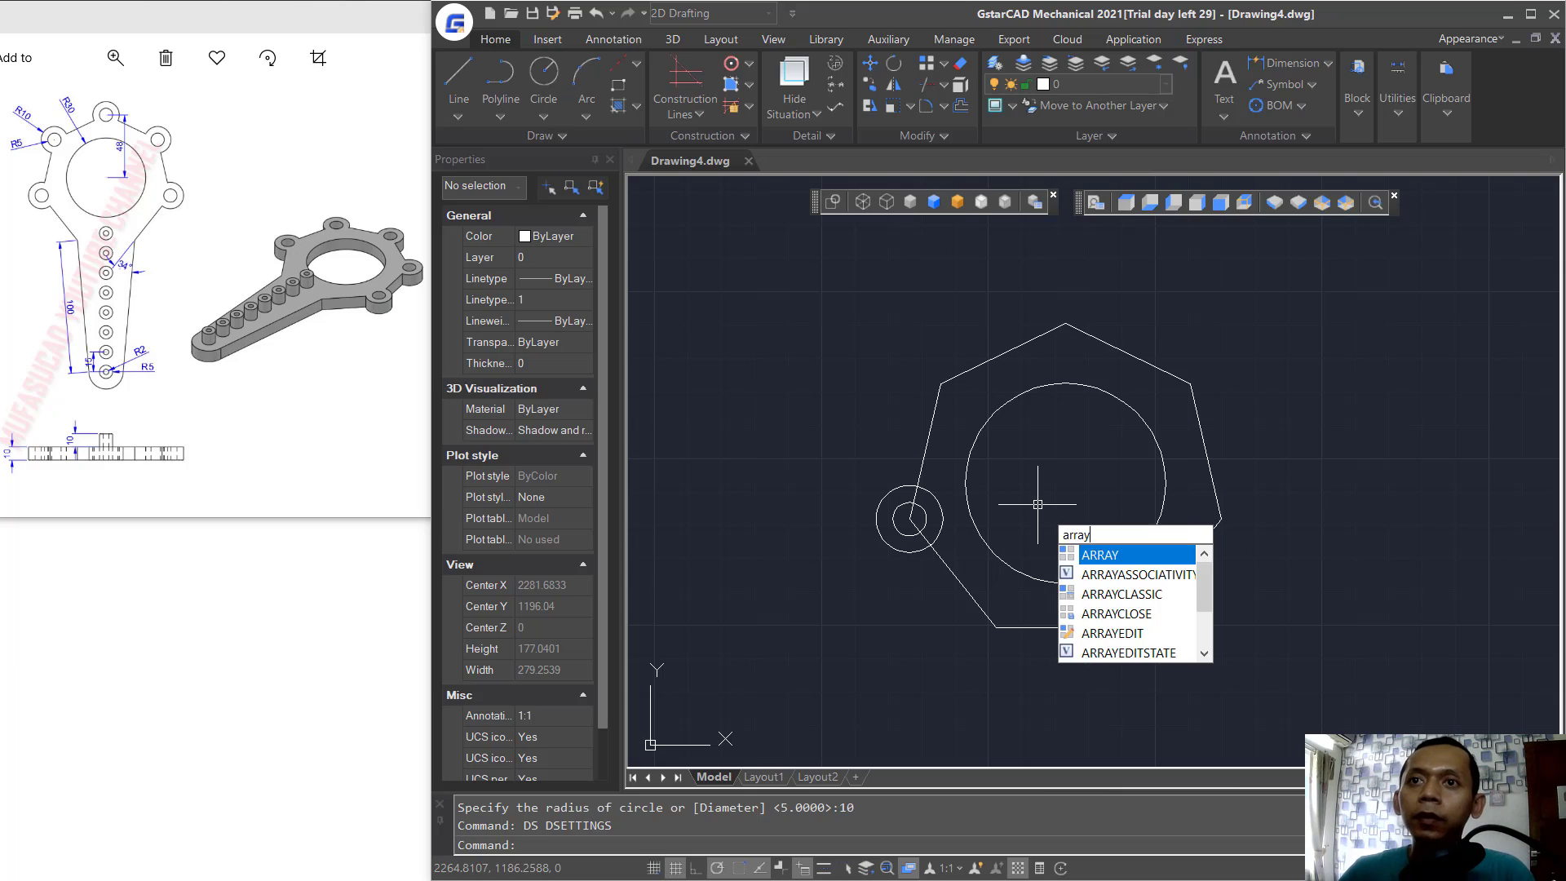
{"action": "key", "text": "Return"}
{"action": "left_click", "coordinate": [815, 462]}
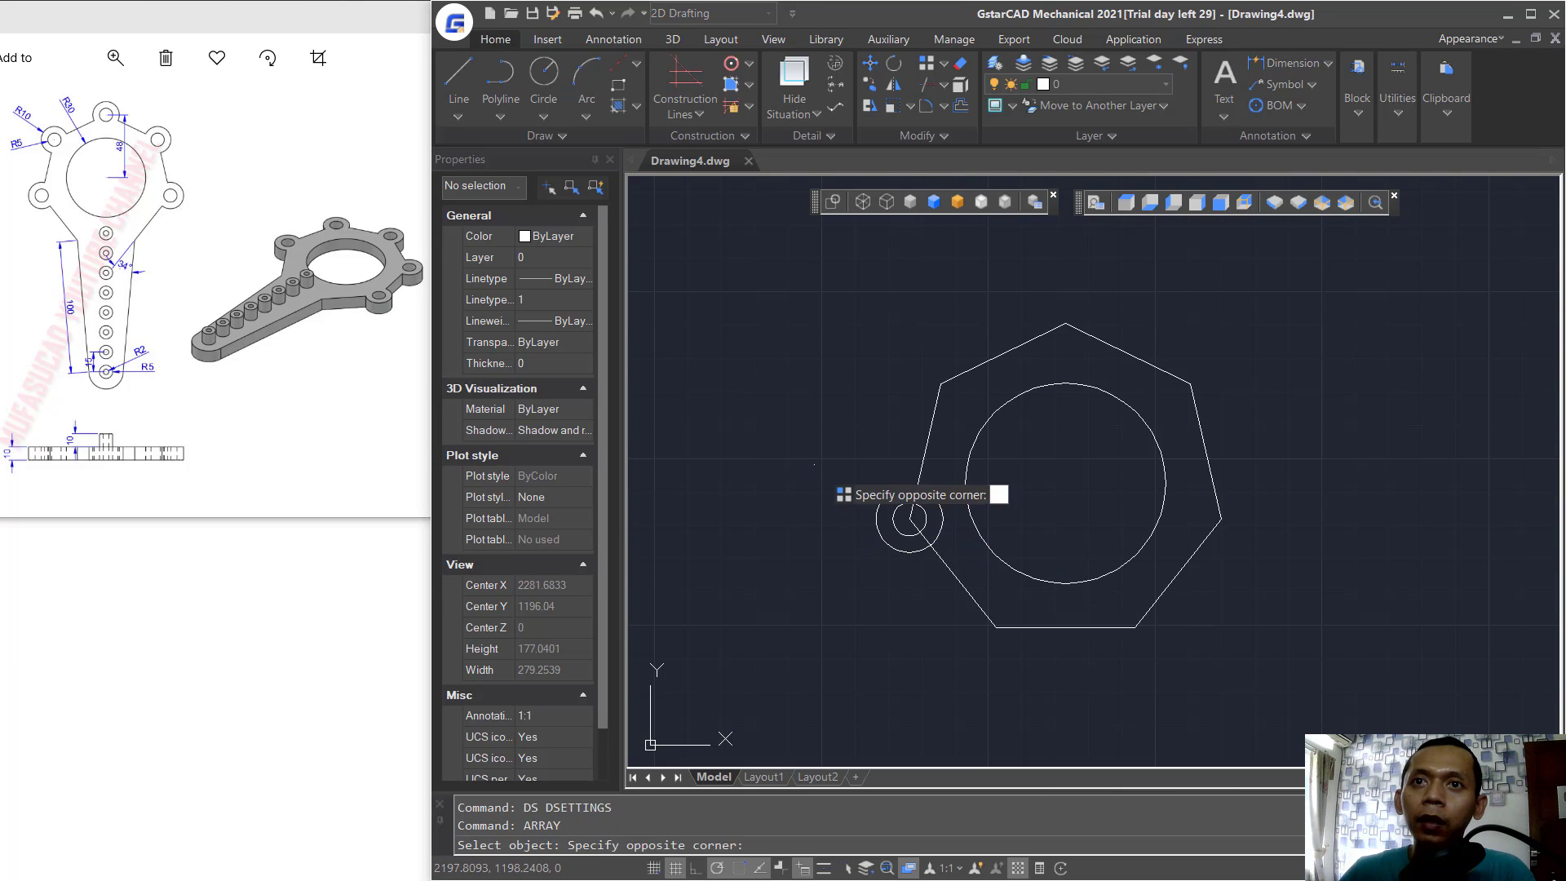
{"action": "left_click", "coordinate": [1011, 571]}
{"action": "key", "text": "Return"}
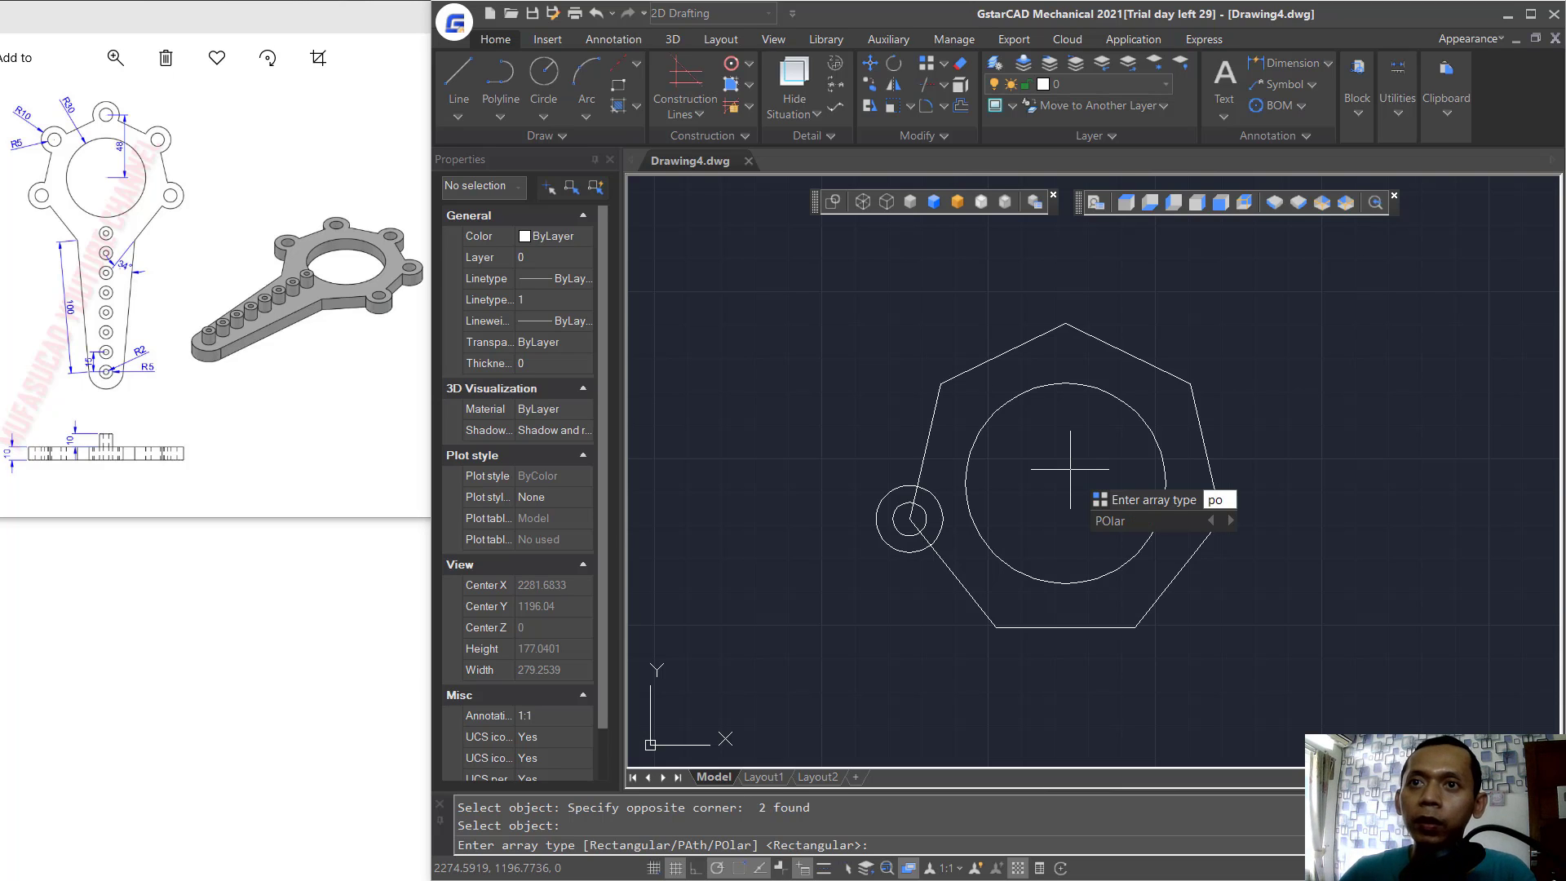
{"action": "key", "text": "Return"}
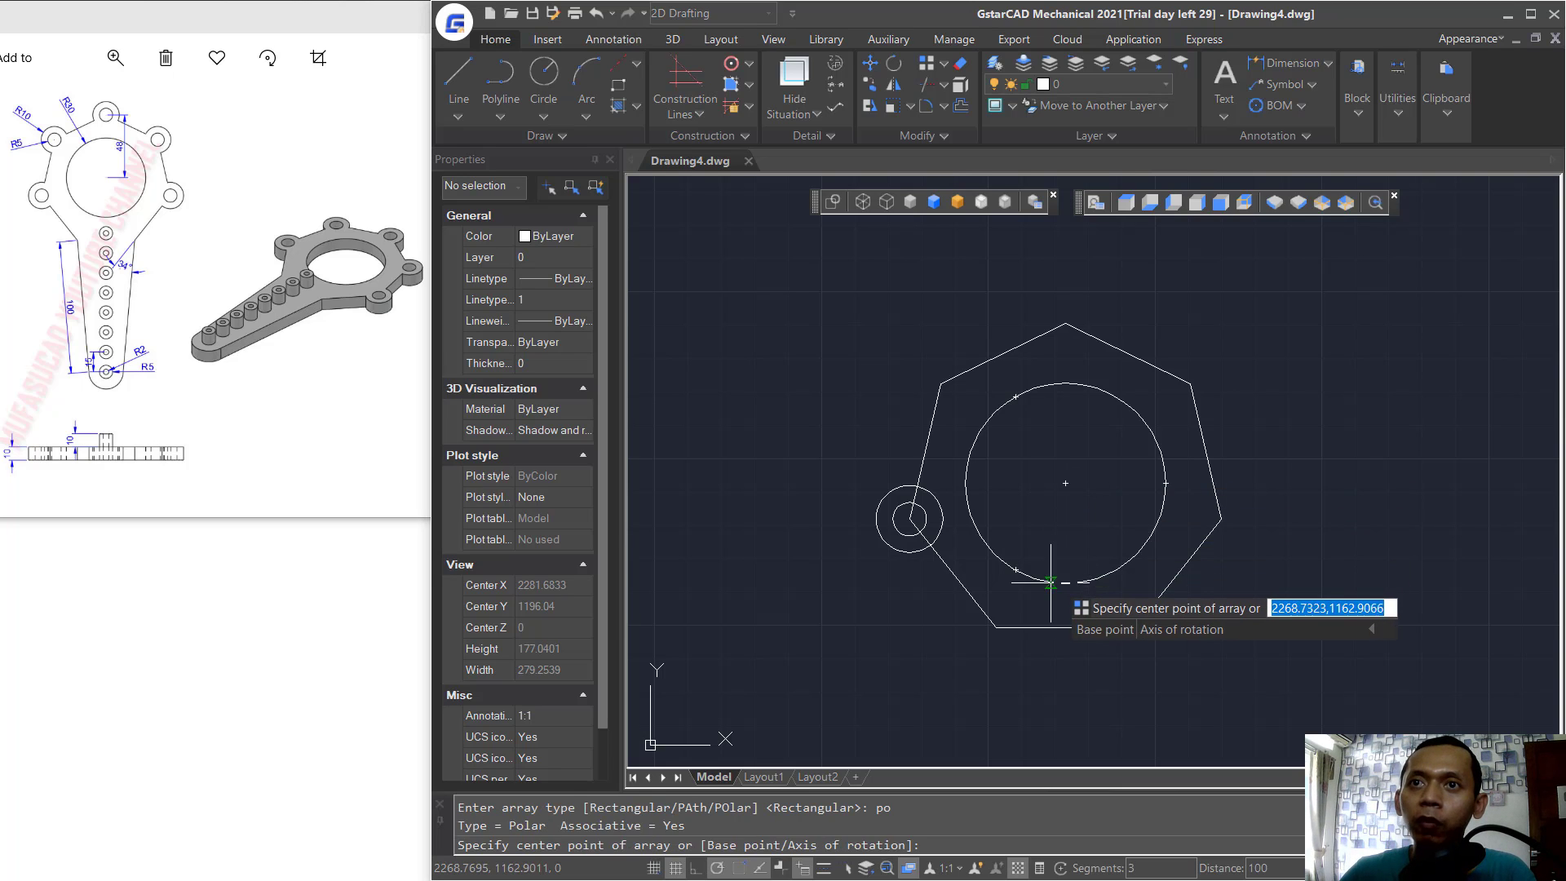
{"action": "left_click", "coordinate": [1065, 482]}
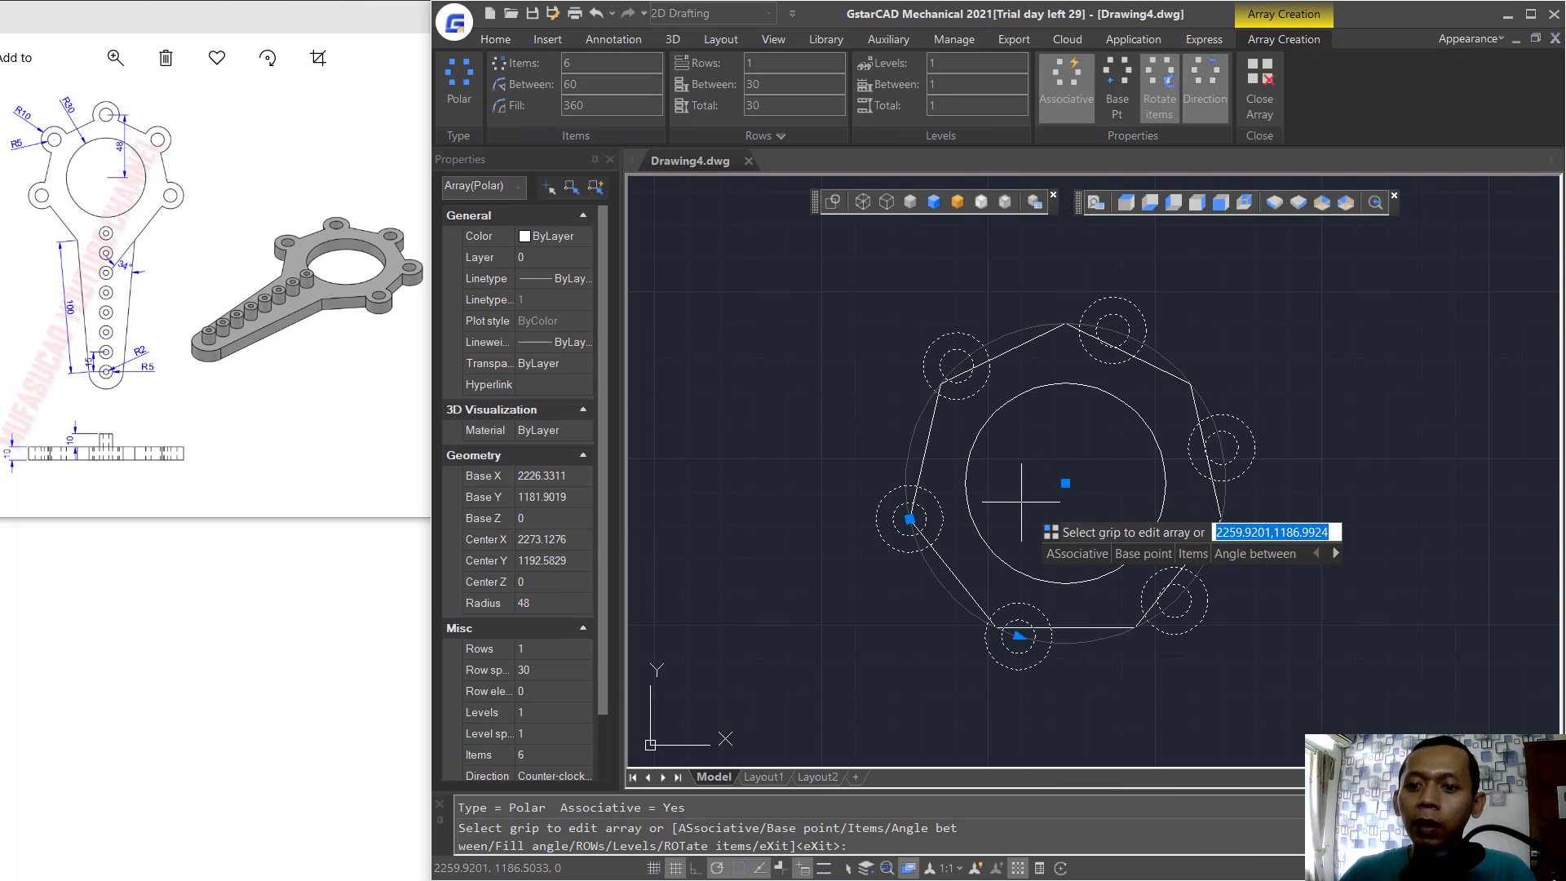
{"action": "type", "text": "i"}
{"action": "key", "text": "Return"}
{"action": "type", "text": "7"}
{"action": "key", "text": "Return"}
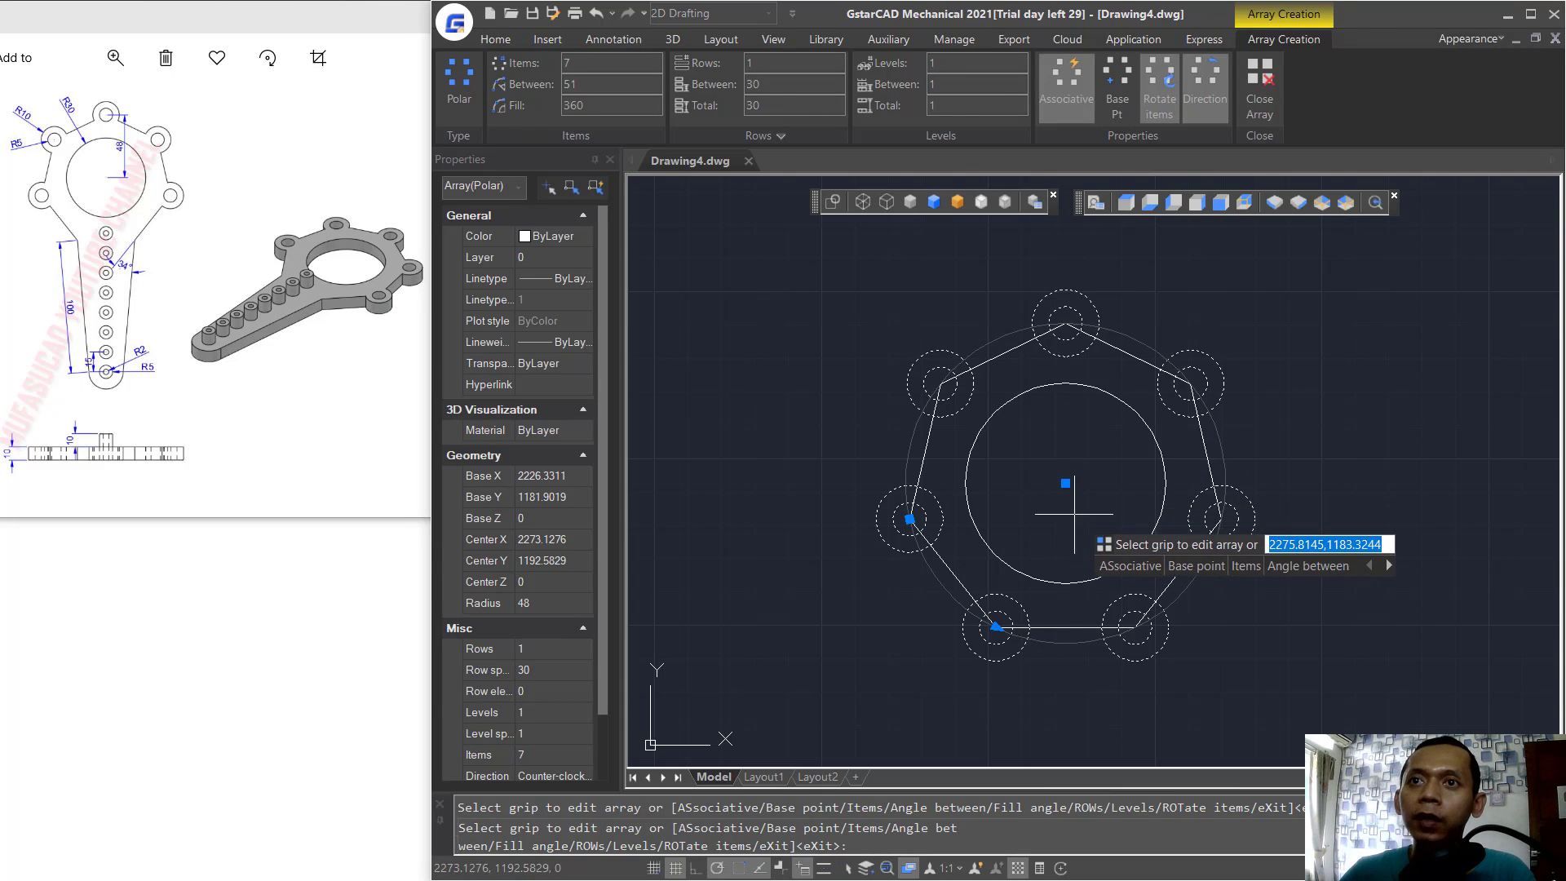
{"action": "key", "text": "Return"}
{"action": "type", "text": "explo"}
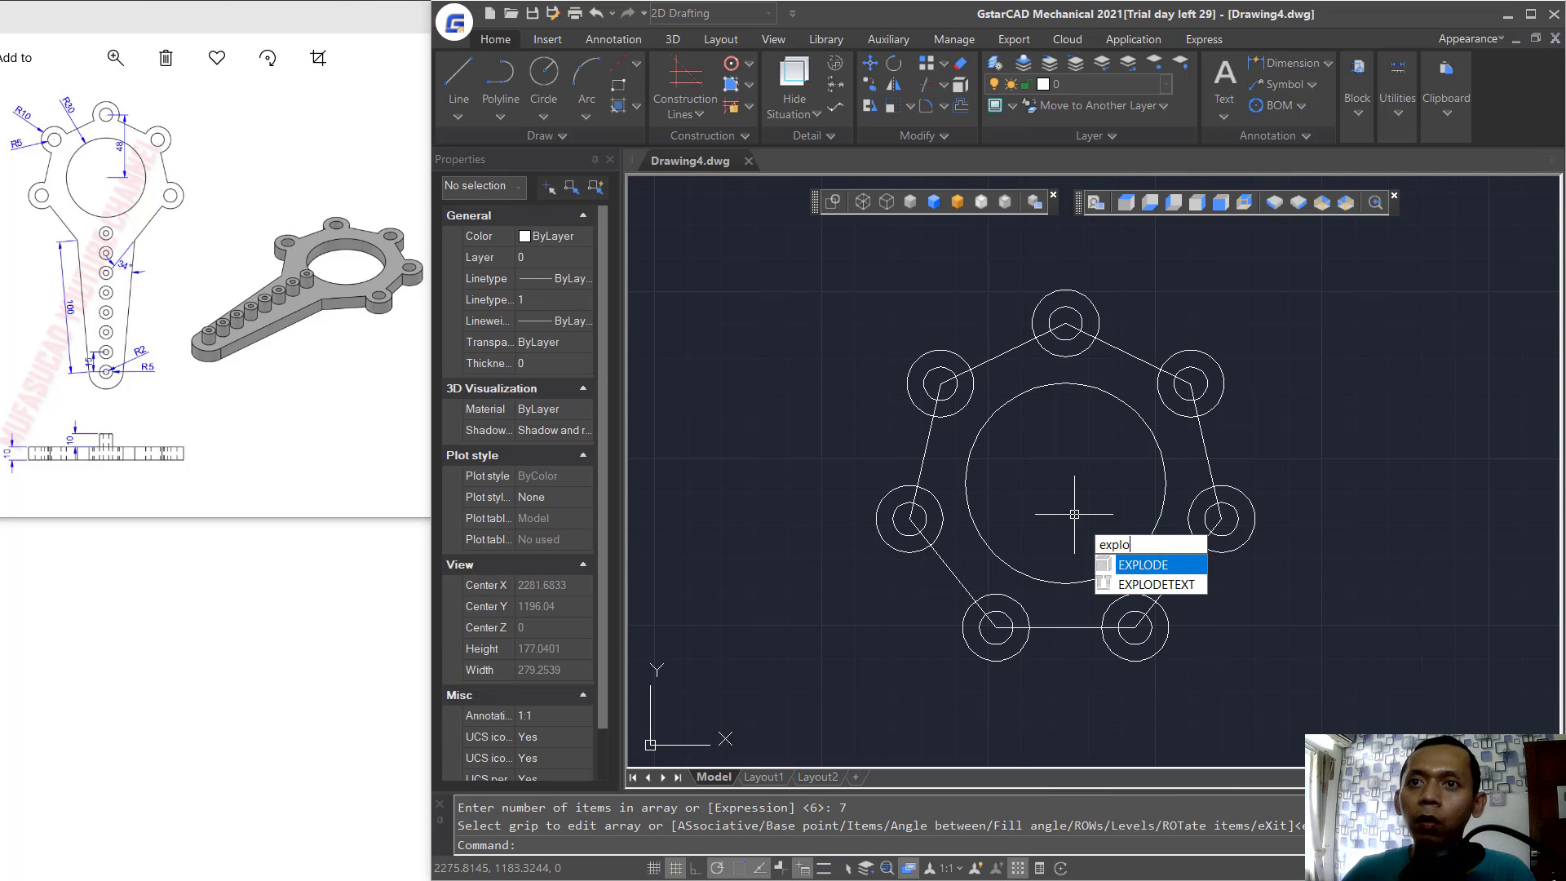
Explode the polar array into separate circles.
{"action": "key", "text": "Return"}
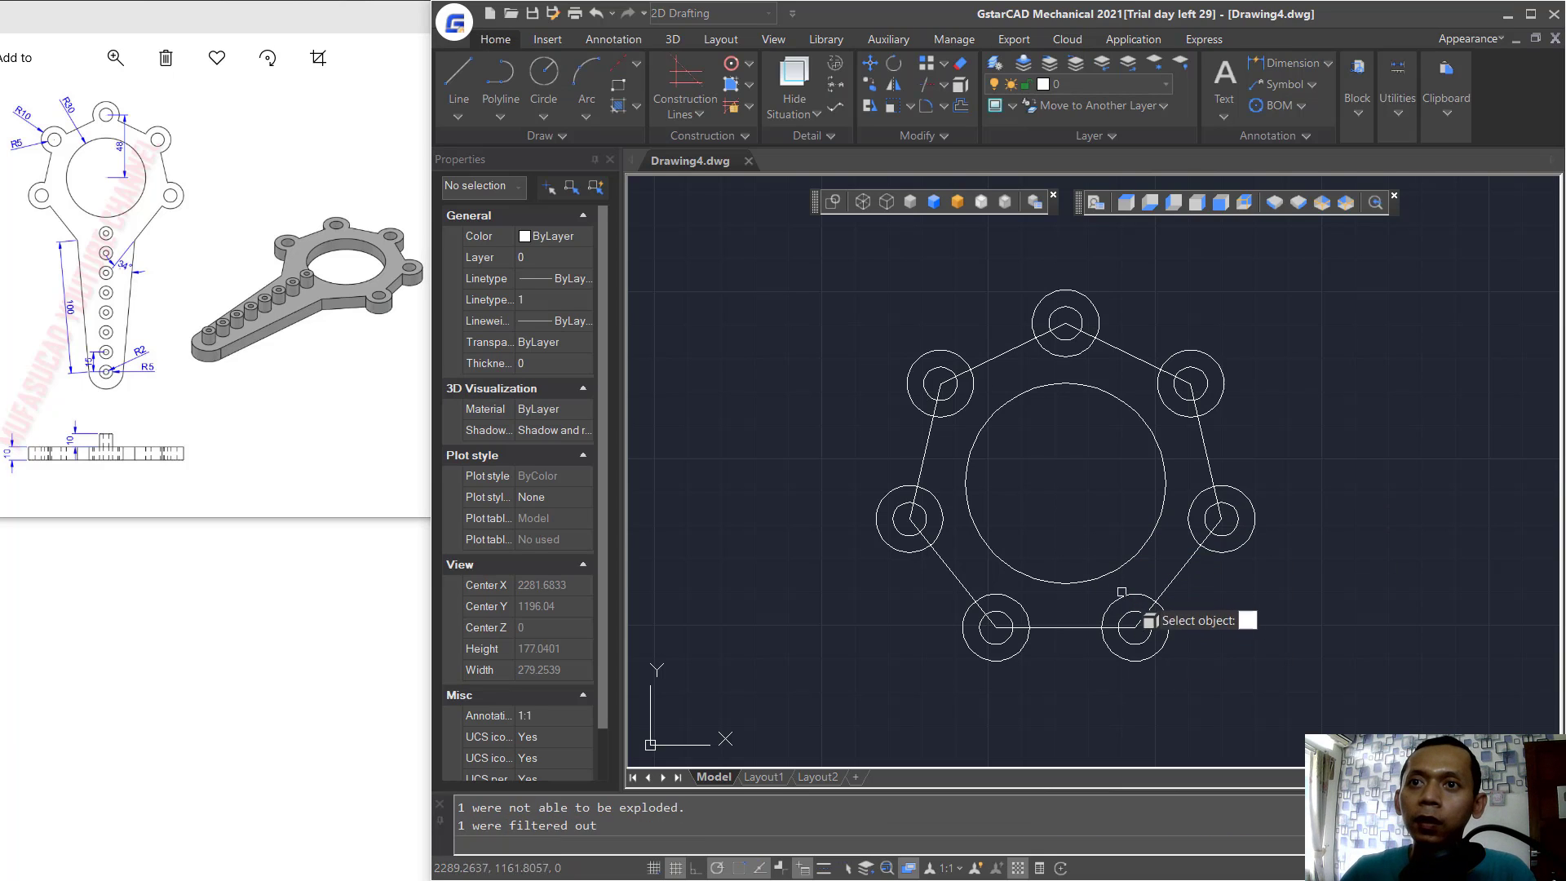
{"action": "left_click", "coordinate": [1145, 637]}
{"action": "key", "text": "Return"}
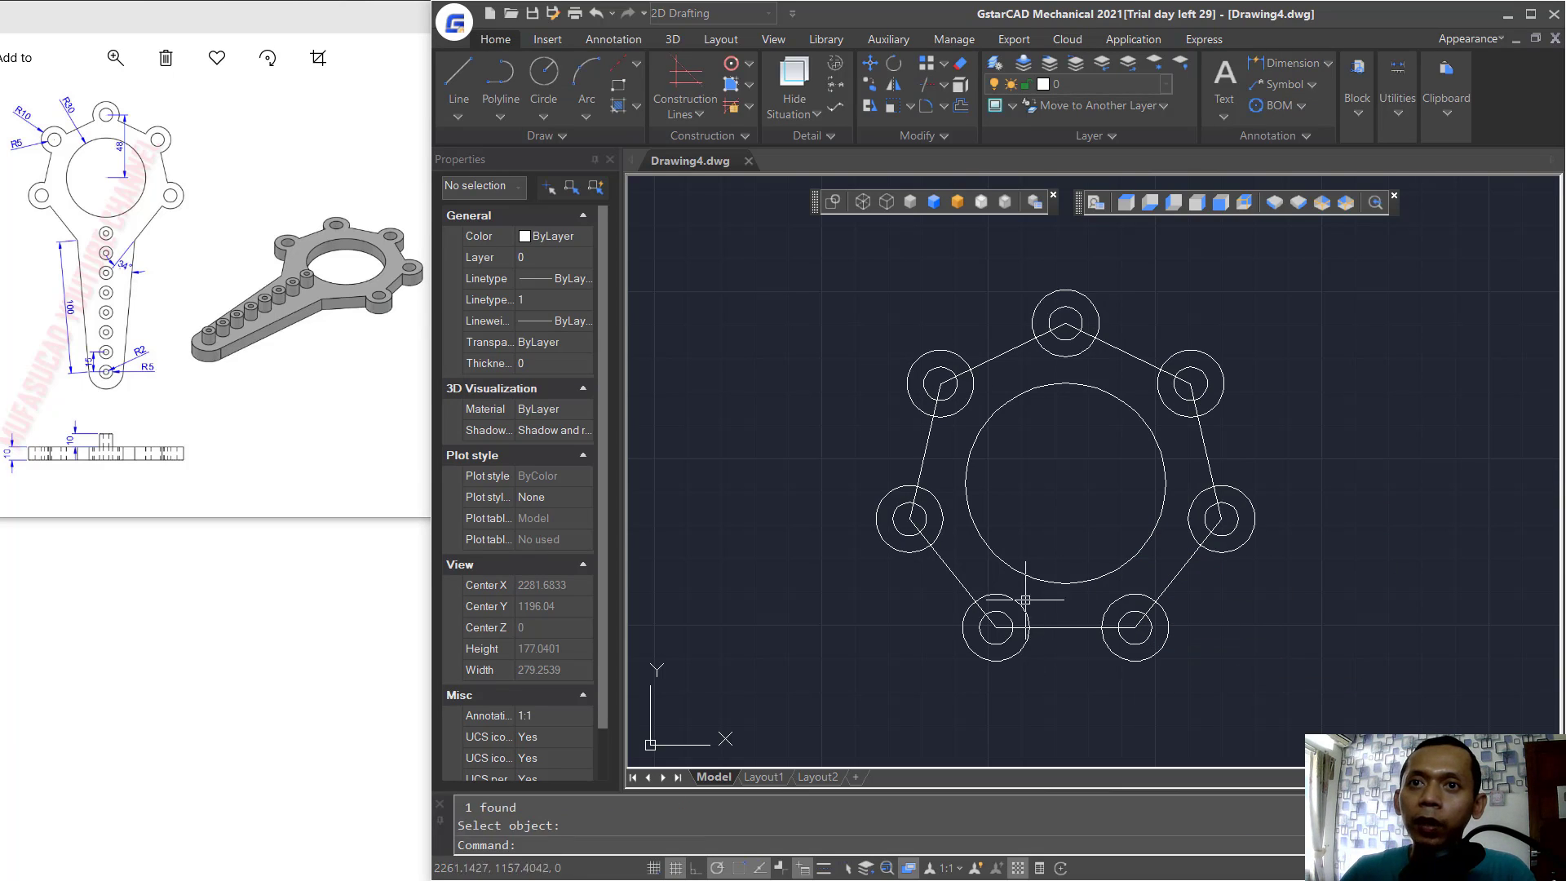
Erase the two bottom lug circle pairs.
{"action": "left_click", "coordinate": [939, 579]}
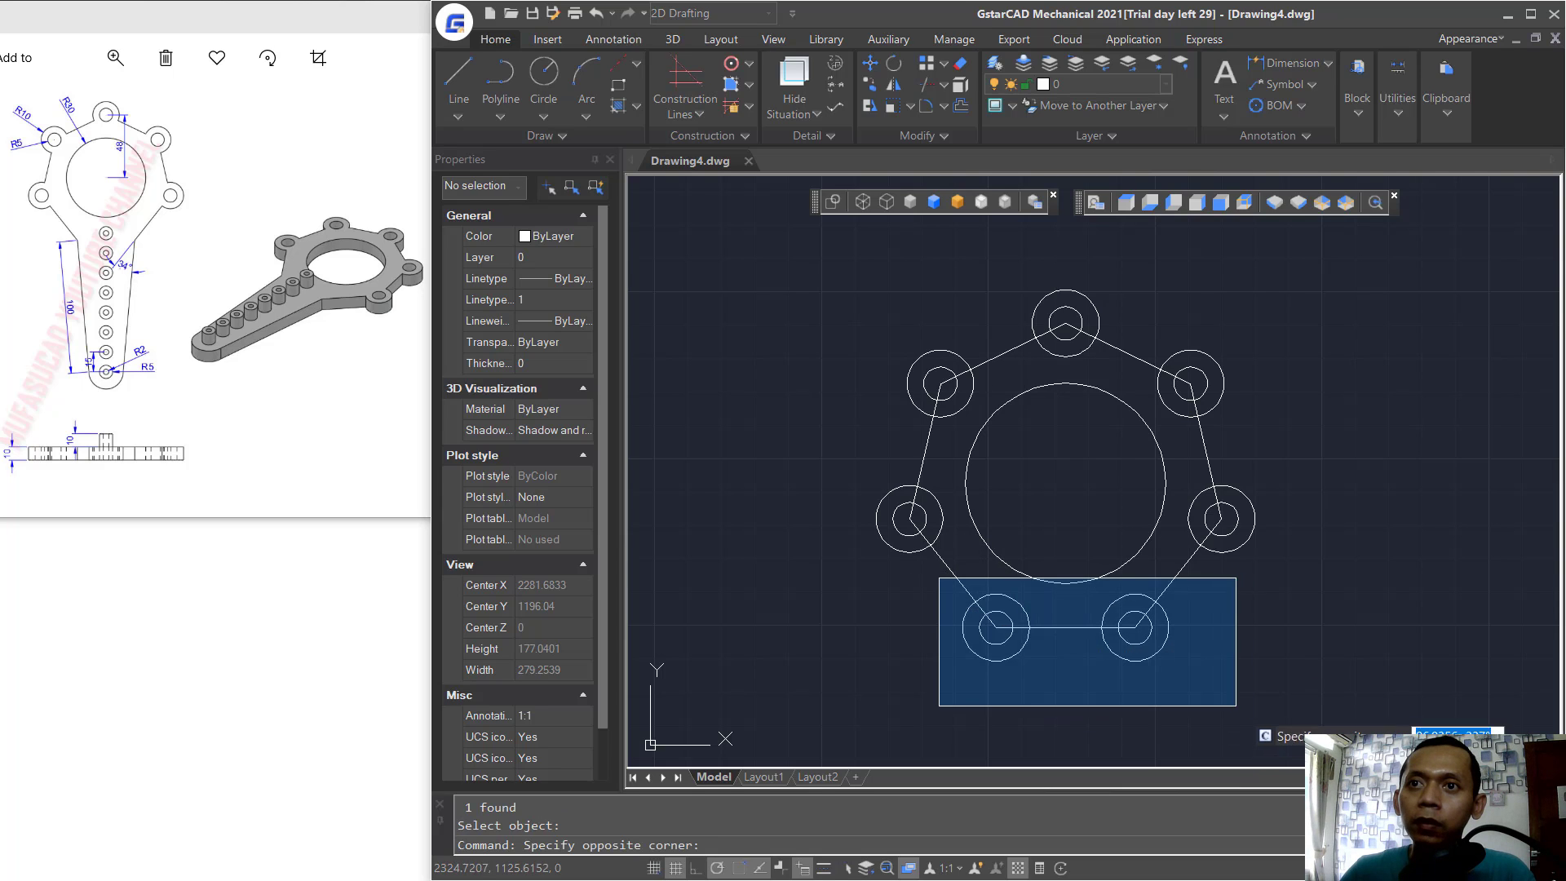
{"action": "left_click", "coordinate": [1236, 716]}
{"action": "key", "text": "Delete"}
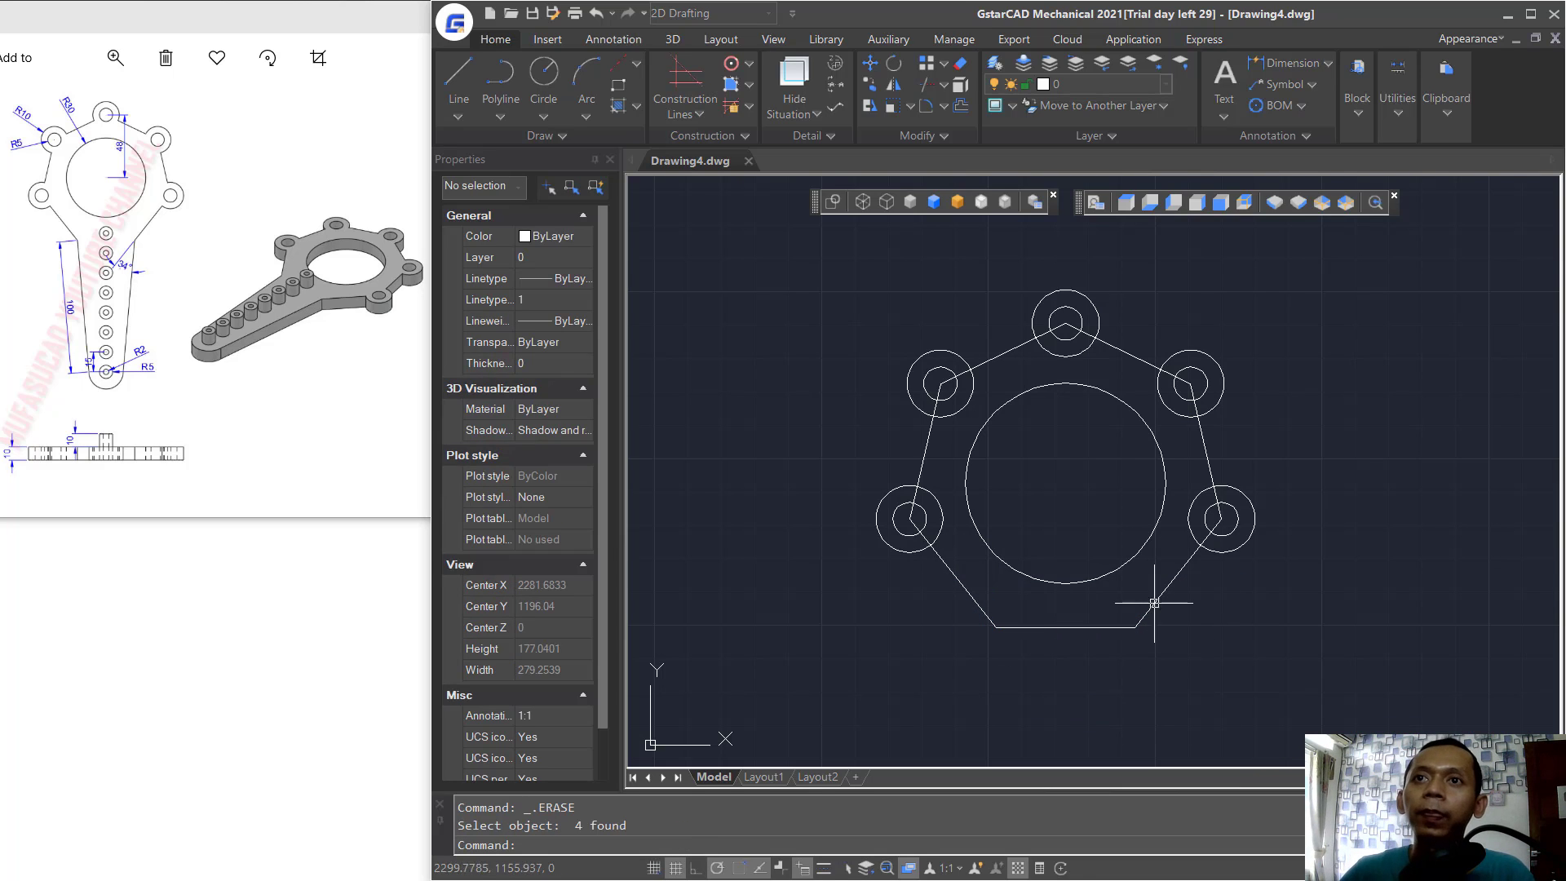
{"action": "scroll", "coordinate": [927, 510], "scroll_direction": "up", "scroll_amount": 2}
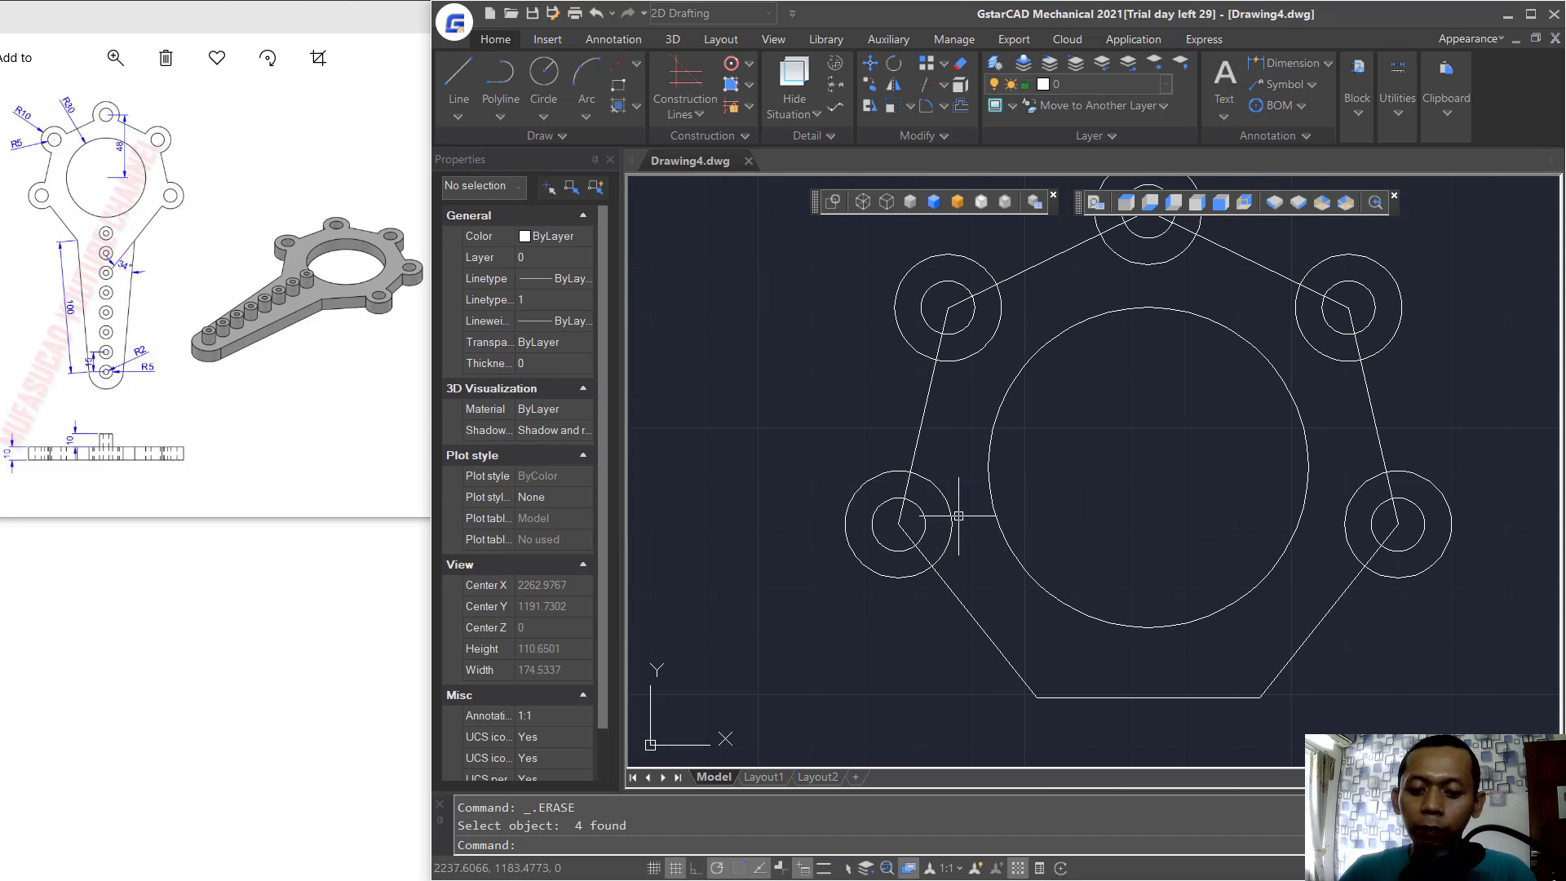
Trim the heptagon edges and circle arcs at the lower-left and upper-left lugs.
{"action": "type", "text": "tr"}
{"action": "key", "text": "Return"}
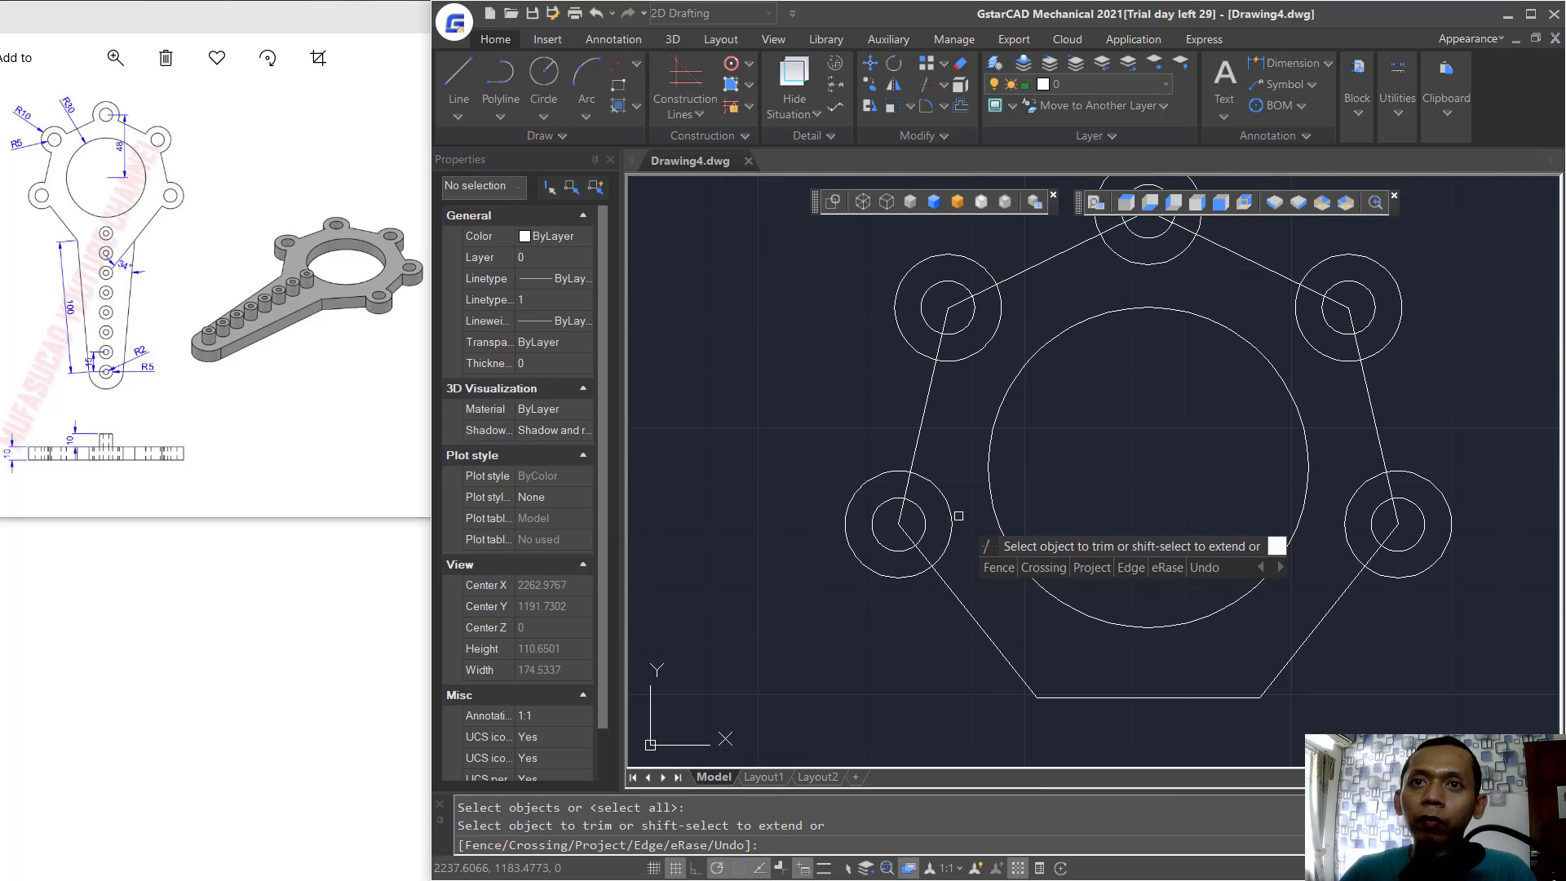
{"action": "scroll", "coordinate": [958, 515], "scroll_direction": "up", "scroll_amount": 4}
{"action": "left_click", "coordinate": [836, 548]}
{"action": "left_click", "coordinate": [824, 455]}
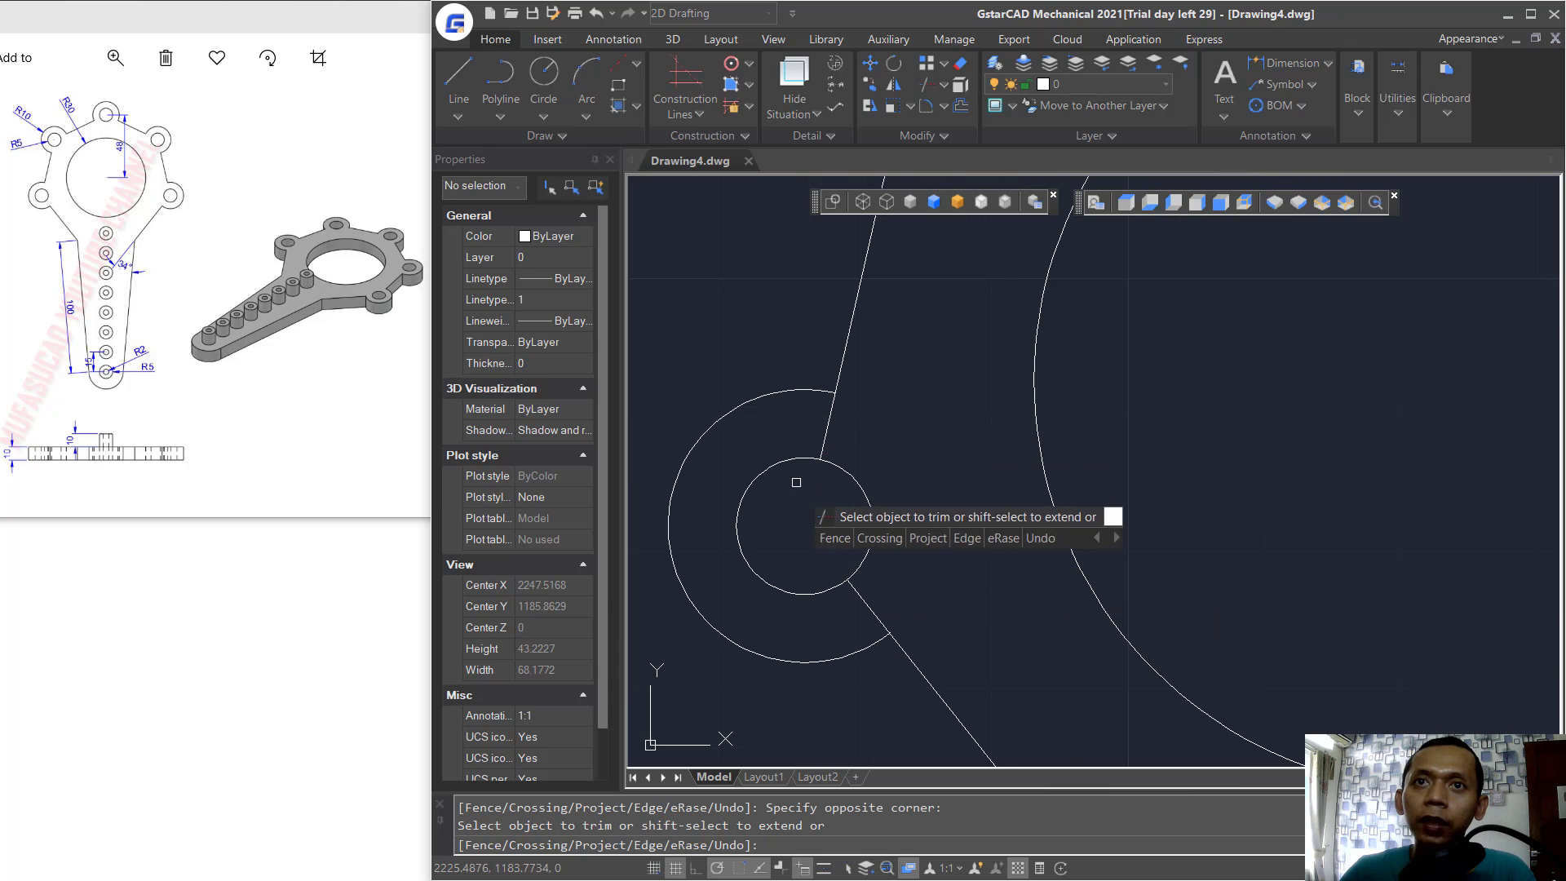
{"action": "scroll", "coordinate": [940, 541], "scroll_direction": "down", "scroll_amount": 4}
{"action": "scroll", "coordinate": [934, 237], "scroll_direction": "up", "scroll_amount": 4}
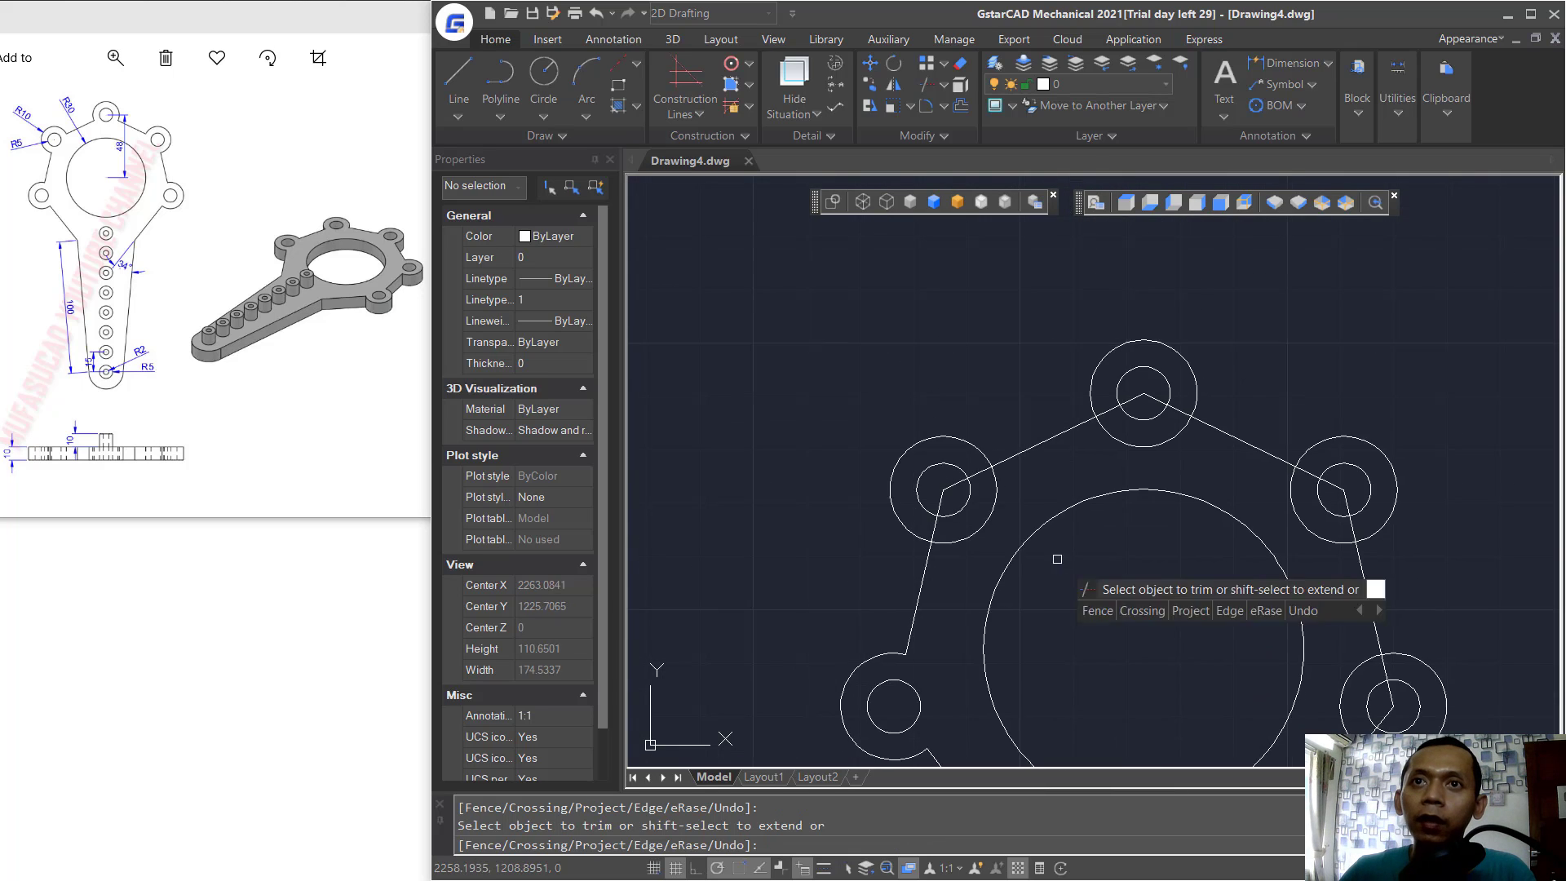
{"action": "left_click", "coordinate": [1066, 580]}
{"action": "left_click", "coordinate": [958, 436]}
{"action": "left_click", "coordinate": [956, 433]}
{"action": "left_click", "coordinate": [930, 482]}
{"action": "left_click", "coordinate": [921, 543]}
{"action": "left_click", "coordinate": [1023, 425]}
{"action": "scroll", "coordinate": [1023, 425], "scroll_direction": "down", "scroll_amount": 3}
{"action": "scroll", "coordinate": [1089, 457], "scroll_direction": "up", "scroll_amount": 5}
Trim the leftover arcs and line segments around the upper lug.
{"action": "left_click", "coordinate": [1087, 594]}
{"action": "left_click", "coordinate": [1045, 476]}
{"action": "left_click", "coordinate": [1003, 339]}
{"action": "left_click", "coordinate": [964, 393]}
{"action": "left_click", "coordinate": [829, 444]}
{"action": "left_click", "coordinate": [820, 486]}
{"action": "left_click", "coordinate": [1111, 465]}
{"action": "left_click", "coordinate": [821, 437]}
{"action": "left_click", "coordinate": [824, 454]}
{"action": "scroll", "coordinate": [930, 476], "scroll_direction": "down", "scroll_amount": 5}
{"action": "scroll", "coordinate": [1141, 554], "scroll_direction": "up", "scroll_amount": 6}
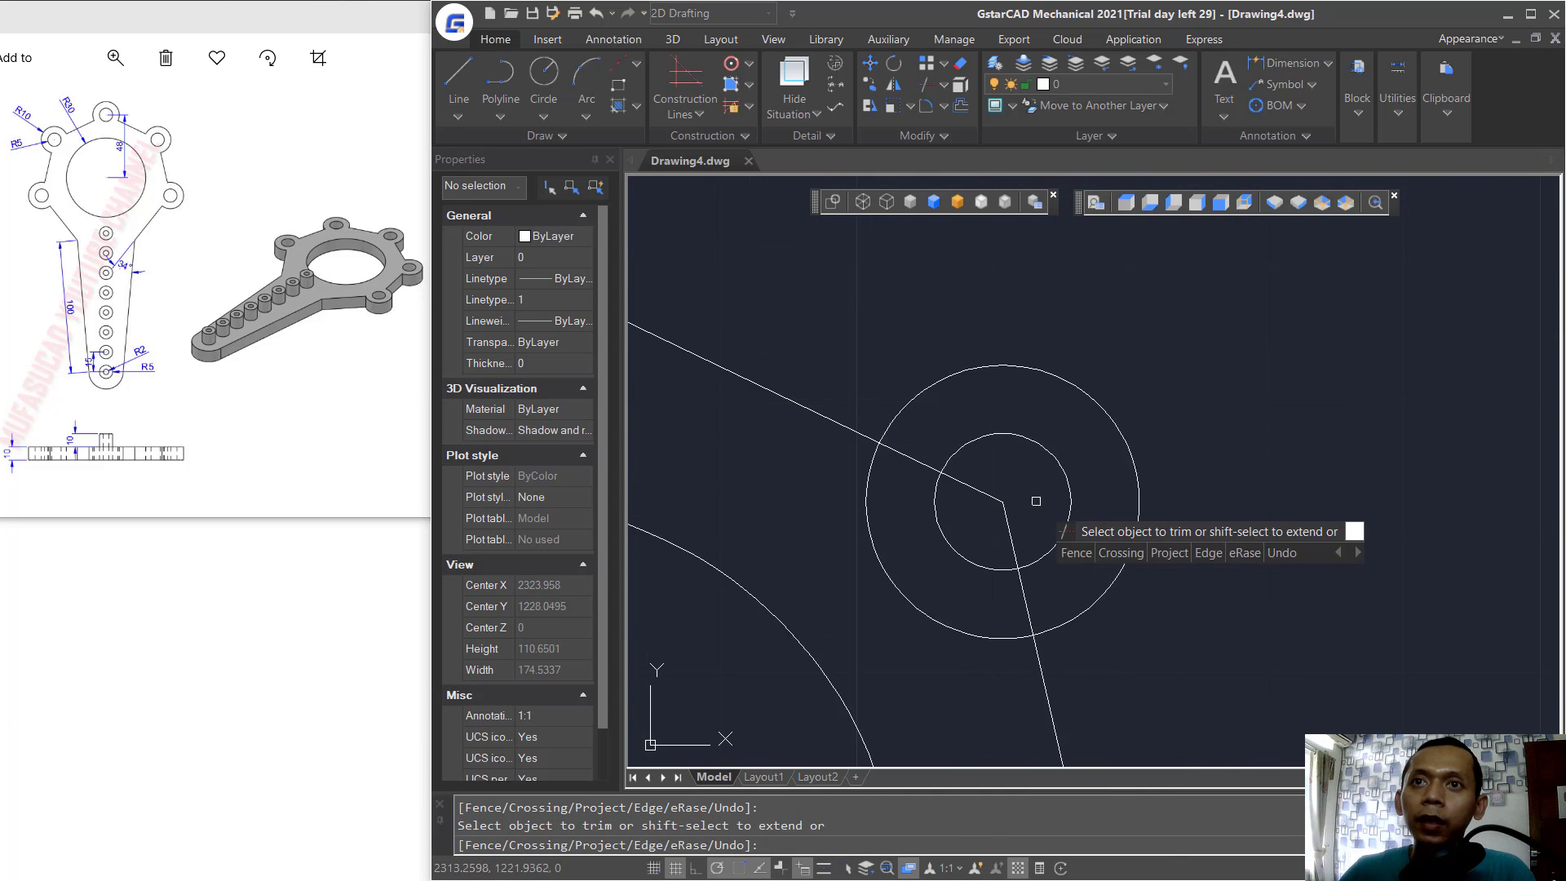
Trim the lines inside the right-side lugs to complete the flange outline.
{"action": "left_click", "coordinate": [946, 526]}
{"action": "left_click", "coordinate": [1021, 641]}
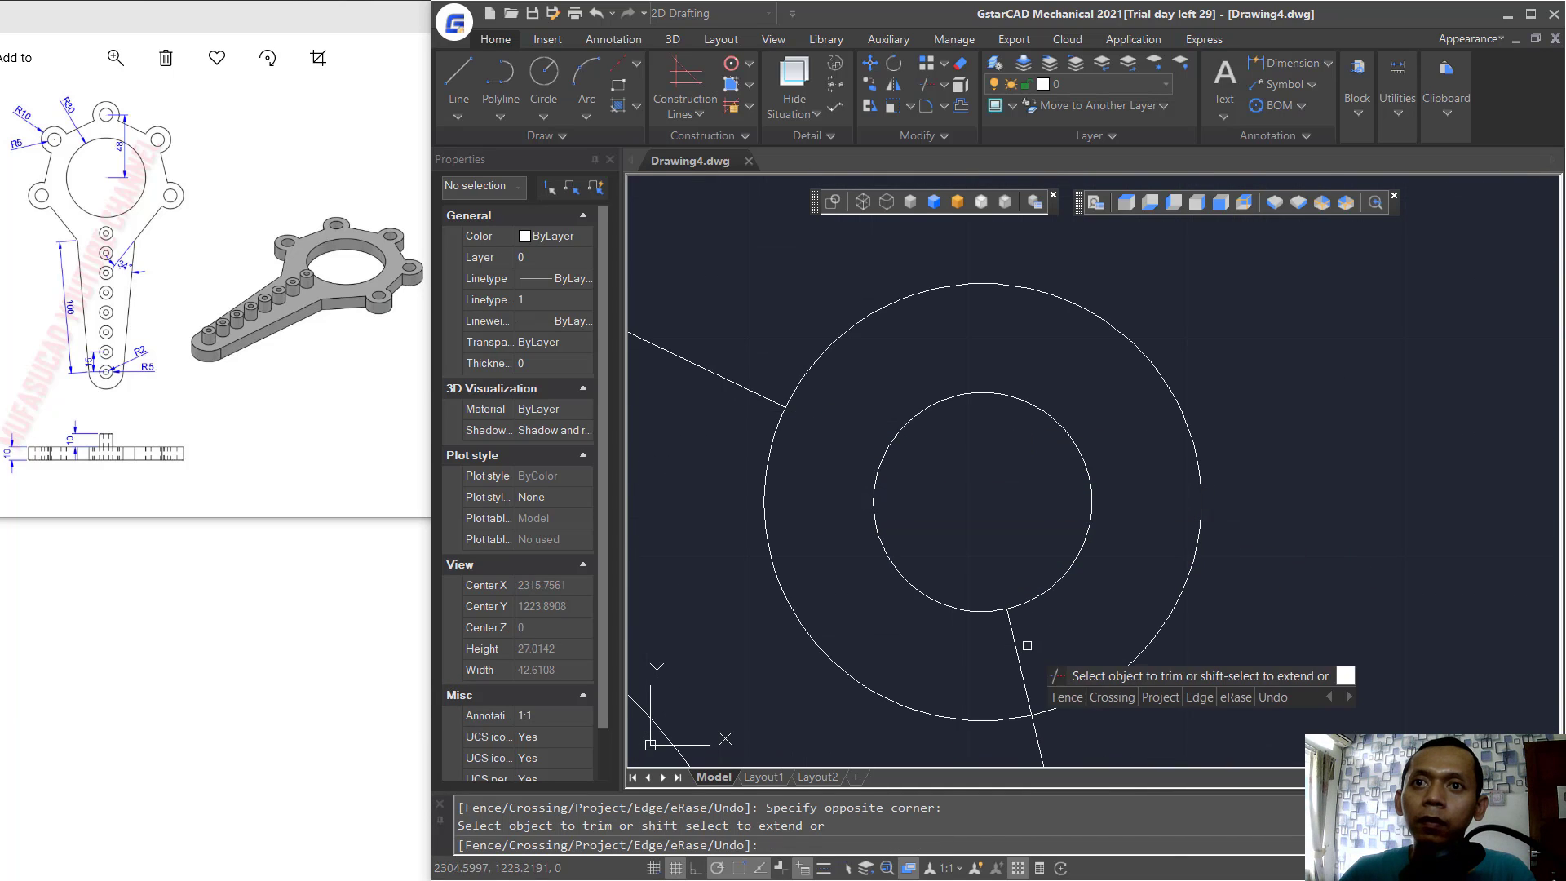
{"action": "scroll", "coordinate": [977, 674], "scroll_direction": "down", "scroll_amount": 4}
{"action": "scroll", "coordinate": [1061, 554], "scroll_direction": "down", "scroll_amount": 3}
{"action": "scroll", "coordinate": [1146, 428], "scroll_direction": "up", "scroll_amount": 6}
{"action": "left_click", "coordinate": [1146, 430]}
{"action": "left_click", "coordinate": [1142, 328]}
{"action": "left_click", "coordinate": [1108, 328]}
{"action": "left_click", "coordinate": [1029, 577]}
{"action": "scroll", "coordinate": [979, 489], "scroll_direction": "down", "scroll_amount": 5}
{"action": "key", "text": "Return"}
{"action": "scroll", "coordinate": [1054, 587], "scroll_direction": "down", "scroll_amount": 4}
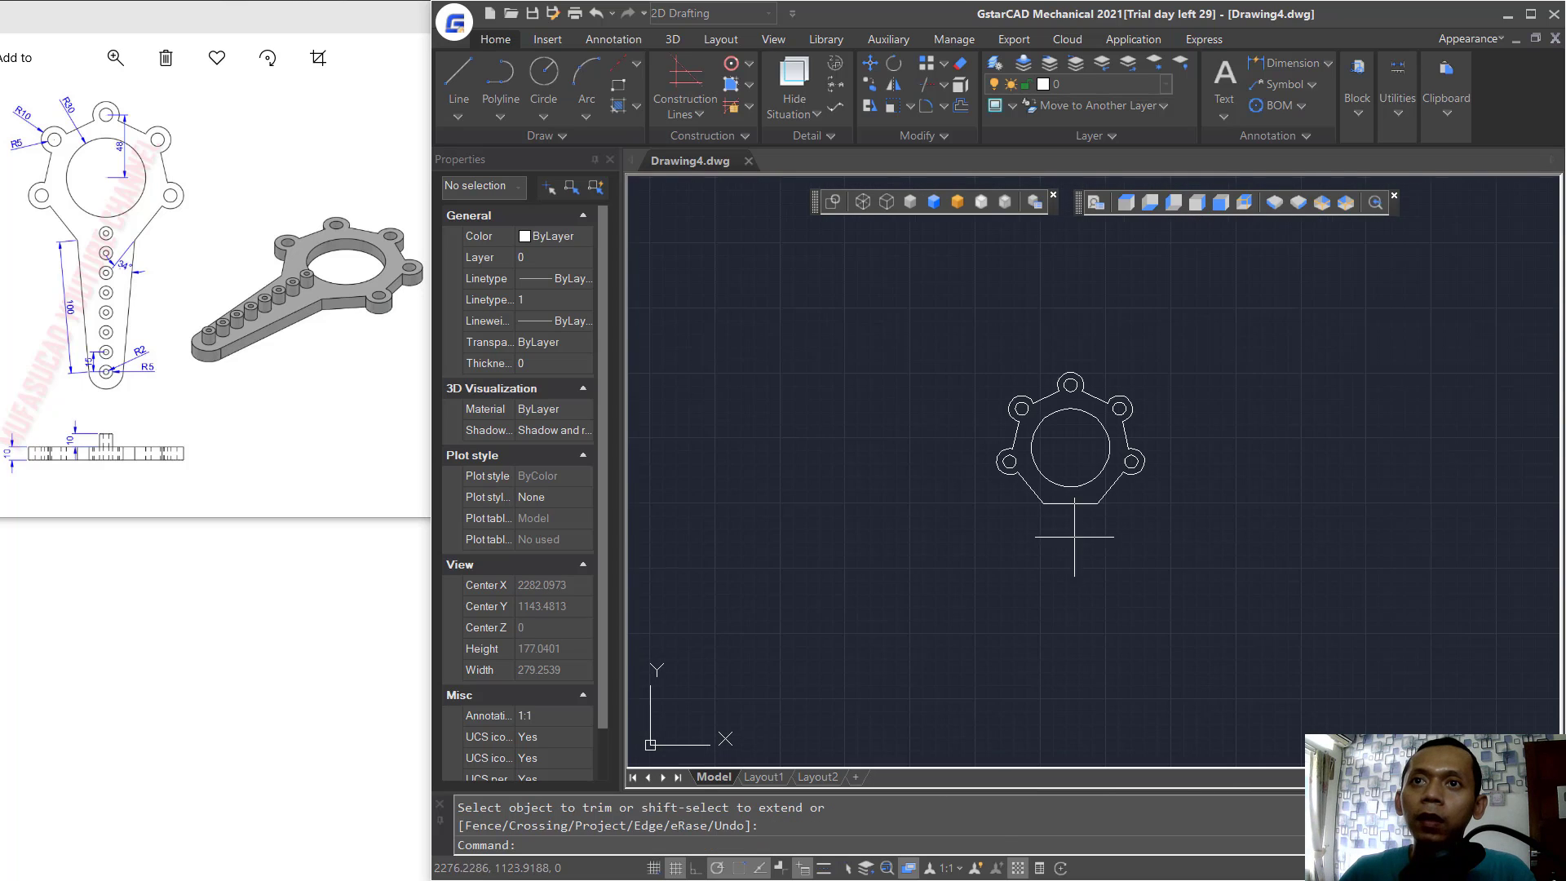
Draw a 100-long line from the flange's lower-left corner.
{"action": "type", "text": "l"}
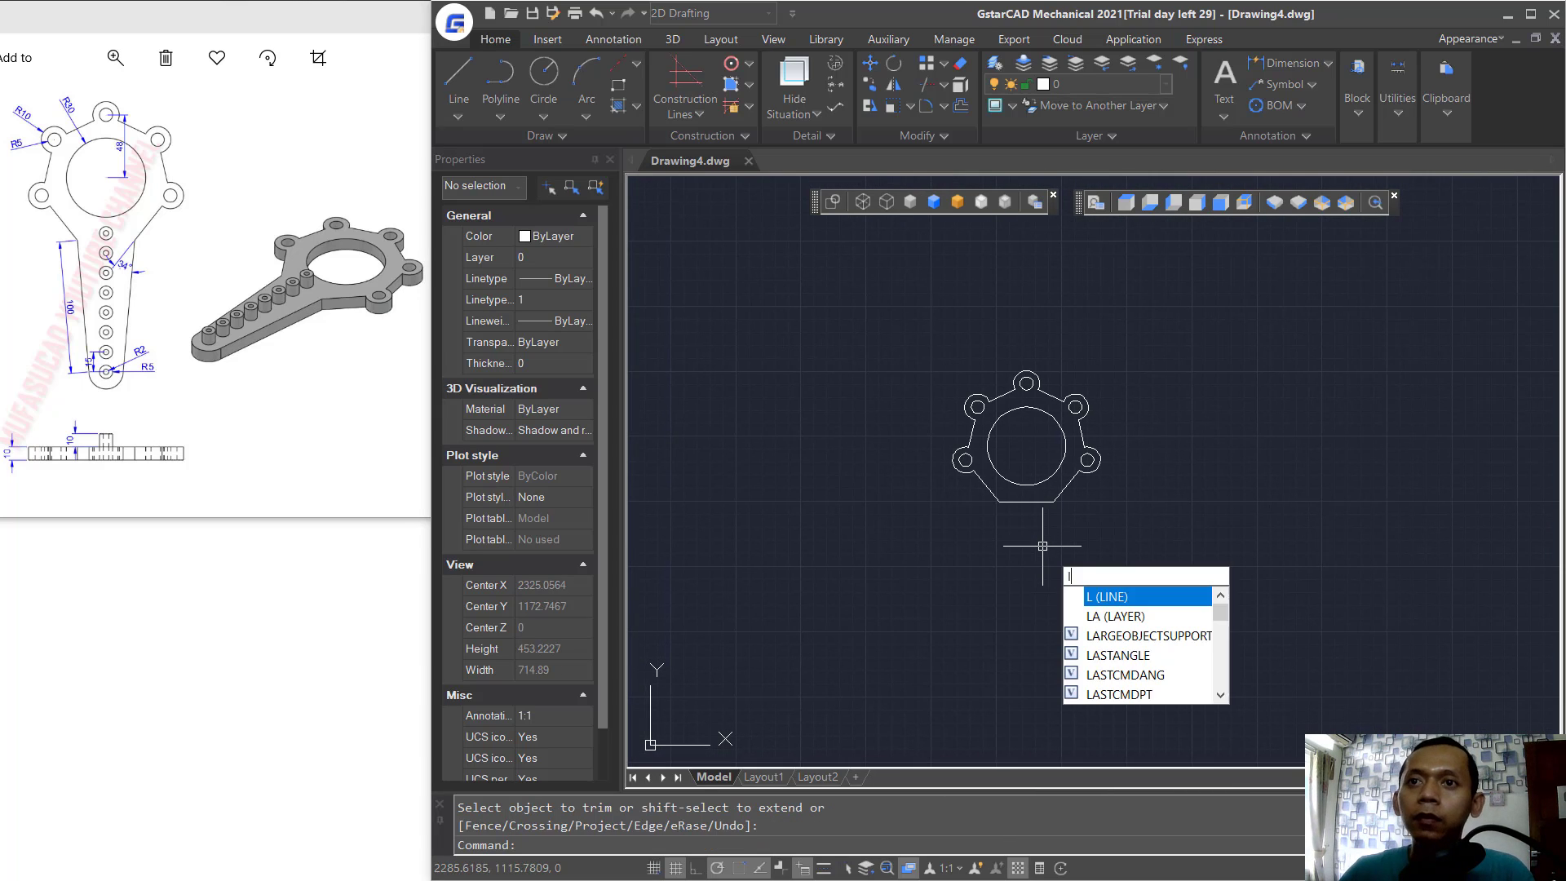
{"action": "key", "text": "Return"}
{"action": "scroll", "coordinate": [1007, 489], "scroll_direction": "up", "scroll_amount": 2}
{"action": "left_click", "coordinate": [1001, 478]}
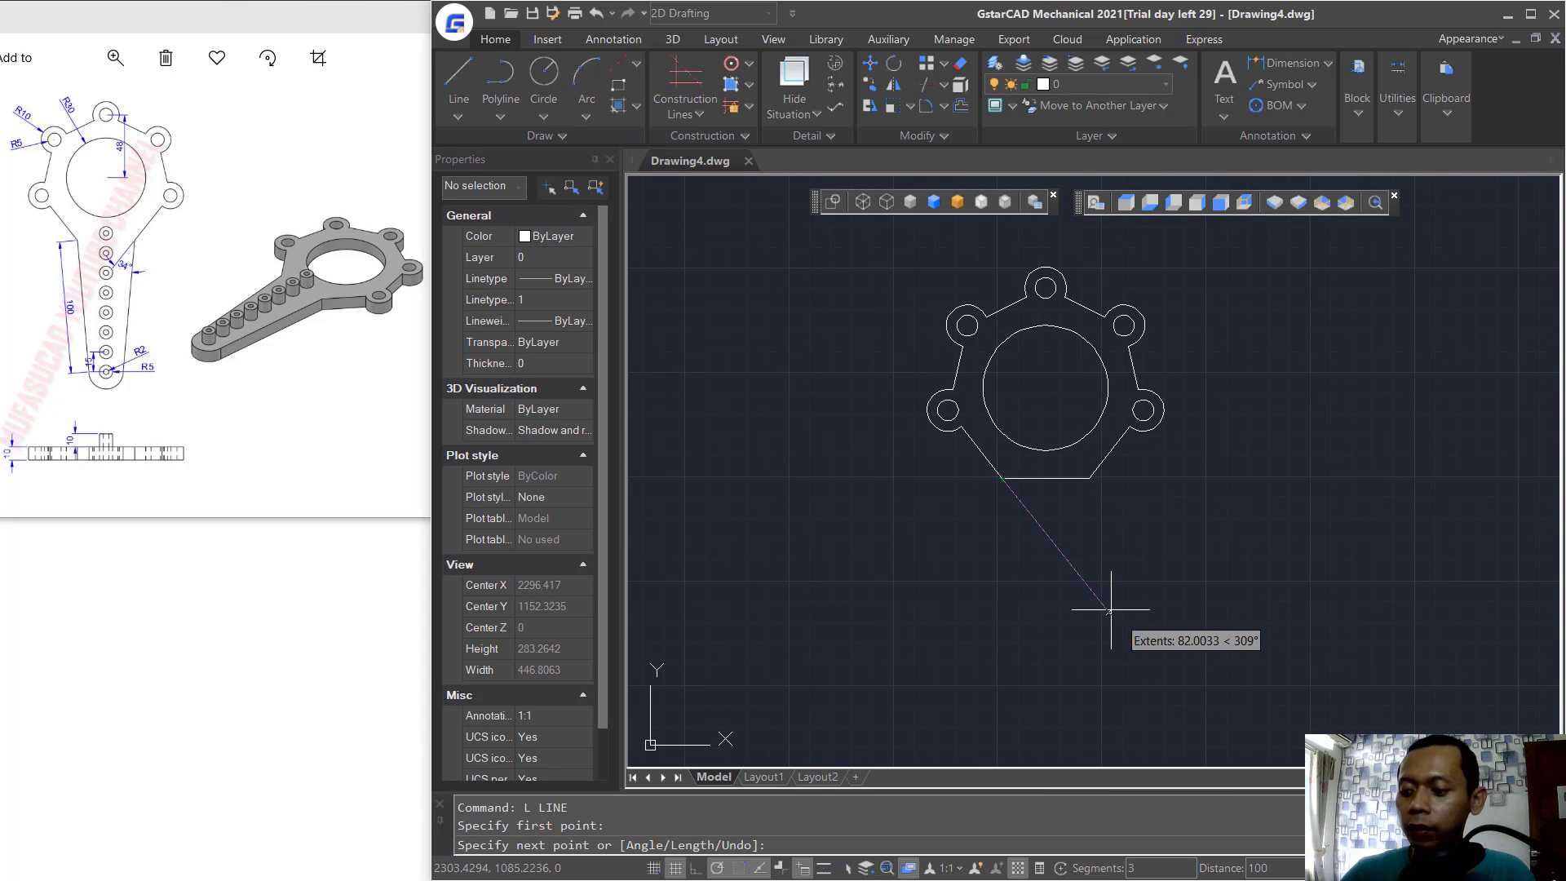
{"action": "type", "text": "1"}
{"action": "key", "text": "Return"}
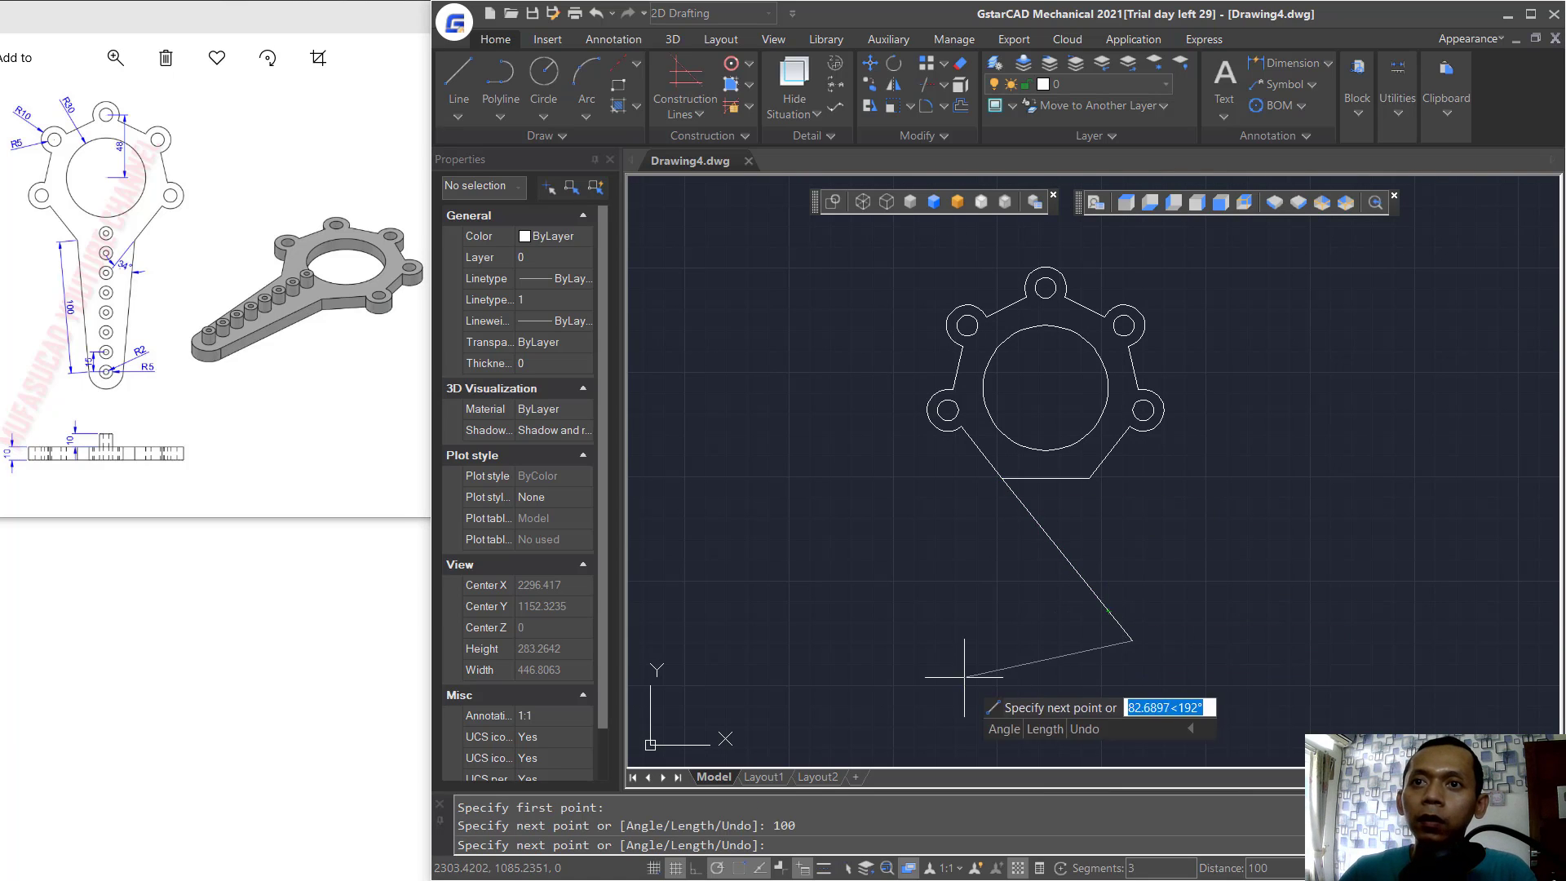
{"action": "key", "text": "Return"}
Rotate the line -34° about its top endpoint.
{"action": "type", "text": "ro"}
{"action": "key", "text": "Return"}
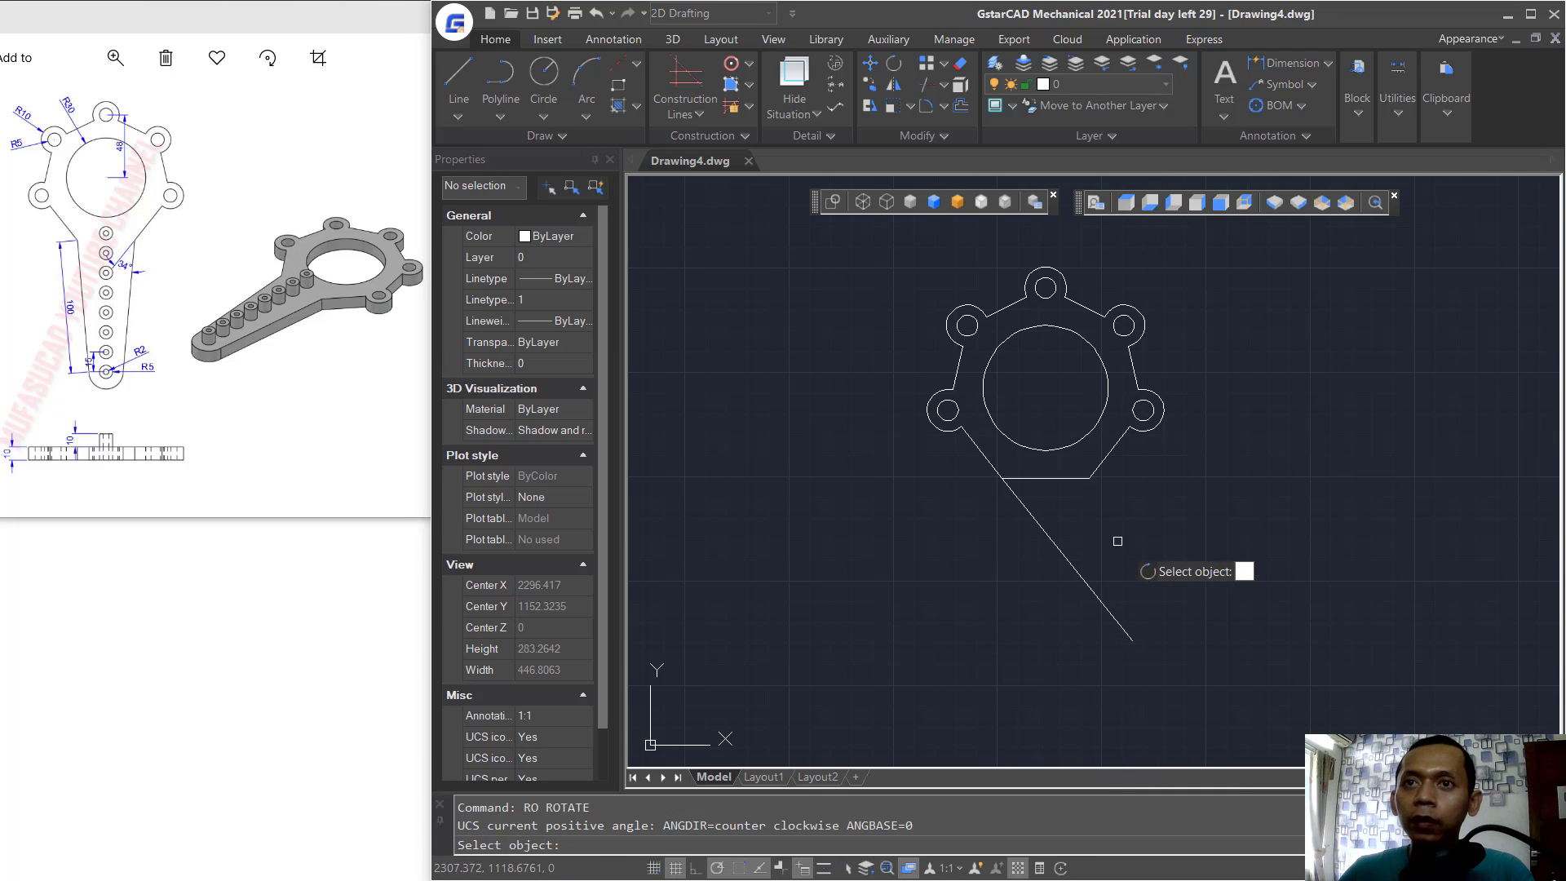
{"action": "left_click", "coordinate": [1112, 539]}
{"action": "left_click", "coordinate": [959, 598]}
{"action": "key", "text": "Return"}
{"action": "left_click", "coordinate": [1003, 478]}
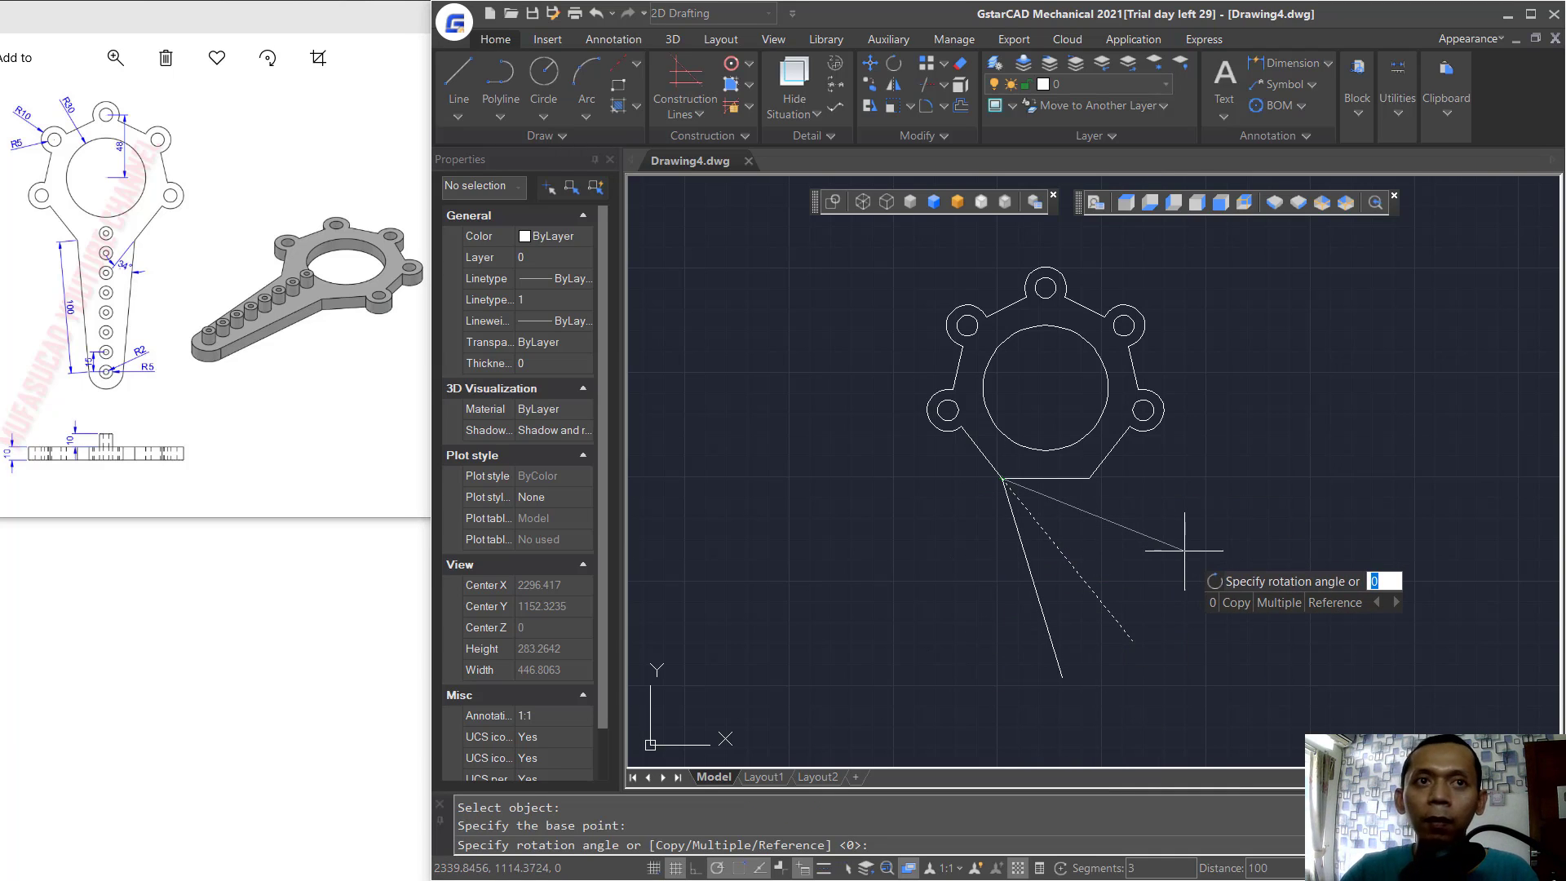
{"action": "type", "text": "-"}
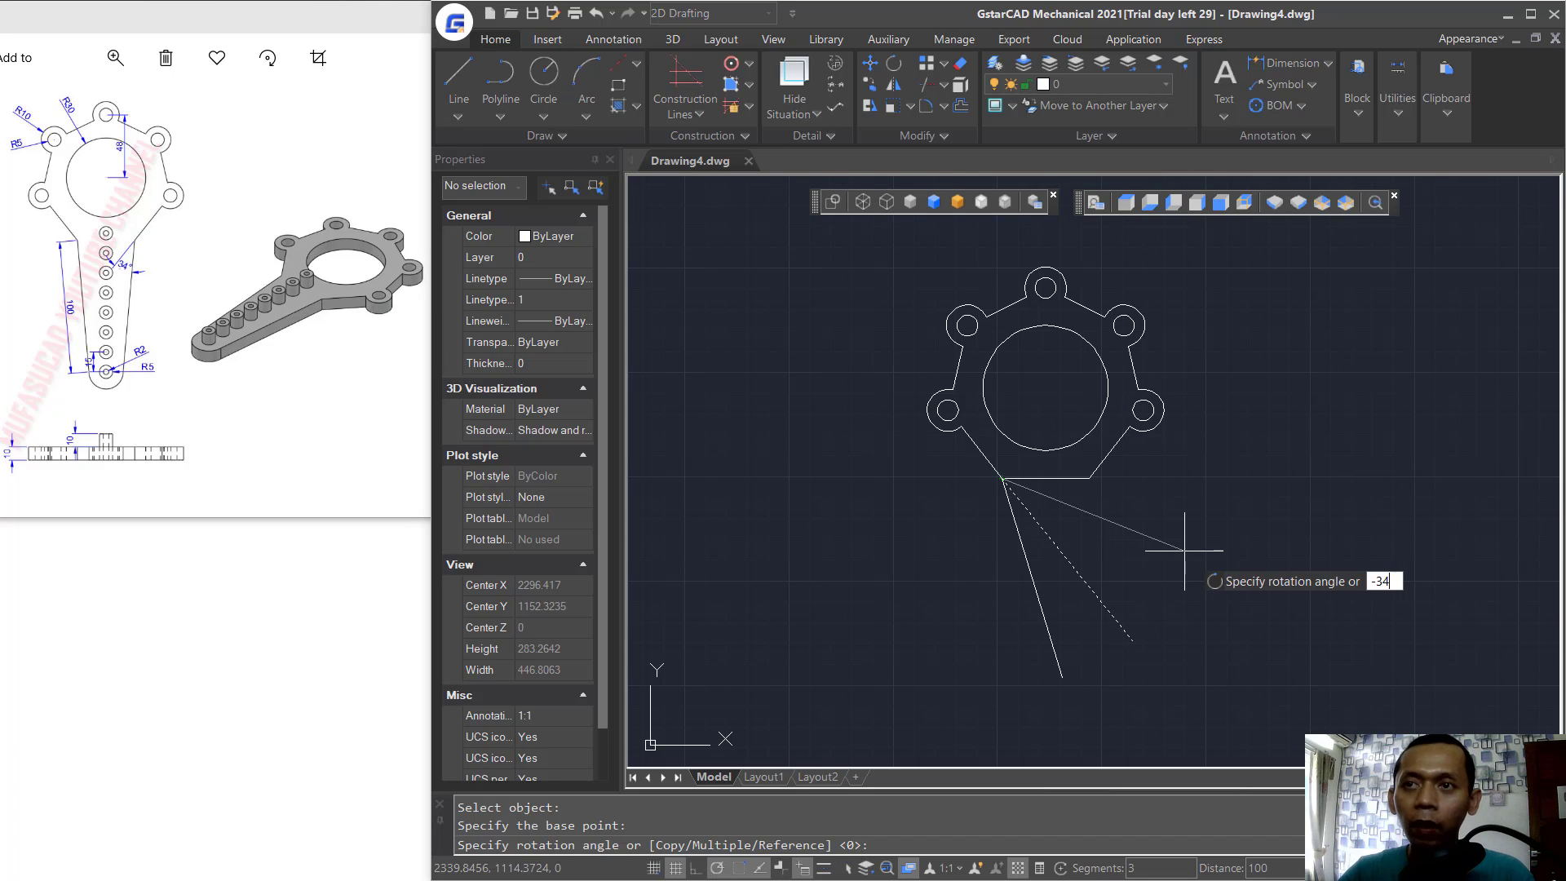
{"action": "type", "text": "34"}
{"action": "key", "text": "Return"}
Mirror the slanted line about the vertical through the bottom edge's midpoint.
{"action": "type", "text": "mi"}
{"action": "key", "text": "Return"}
{"action": "left_click", "coordinate": [1106, 568]}
{"action": "left_click", "coordinate": [961, 631]}
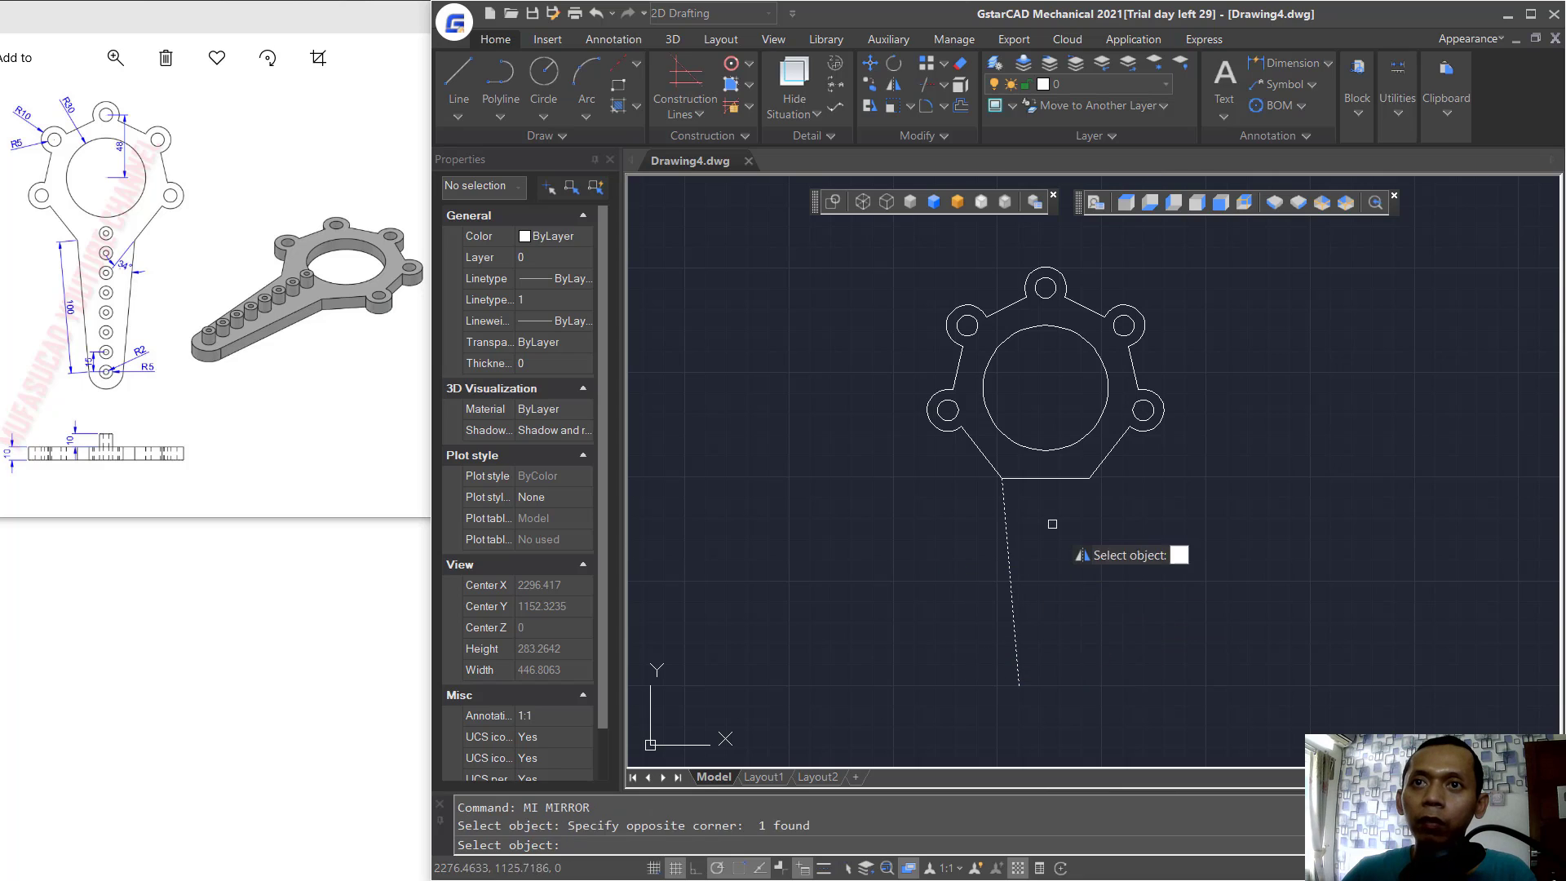
{"action": "key", "text": "Return"}
{"action": "left_click", "coordinate": [1044, 478]}
{"action": "left_click", "coordinate": [1044, 530]}
{"action": "key", "text": "Return"}
{"action": "middle_click_drag", "start_coordinate": [1048, 588], "coordinate": [1048, 569]}
{"action": "type", "text": "c"}
{"action": "key", "text": "Return"}
{"action": "type", "text": "2"}
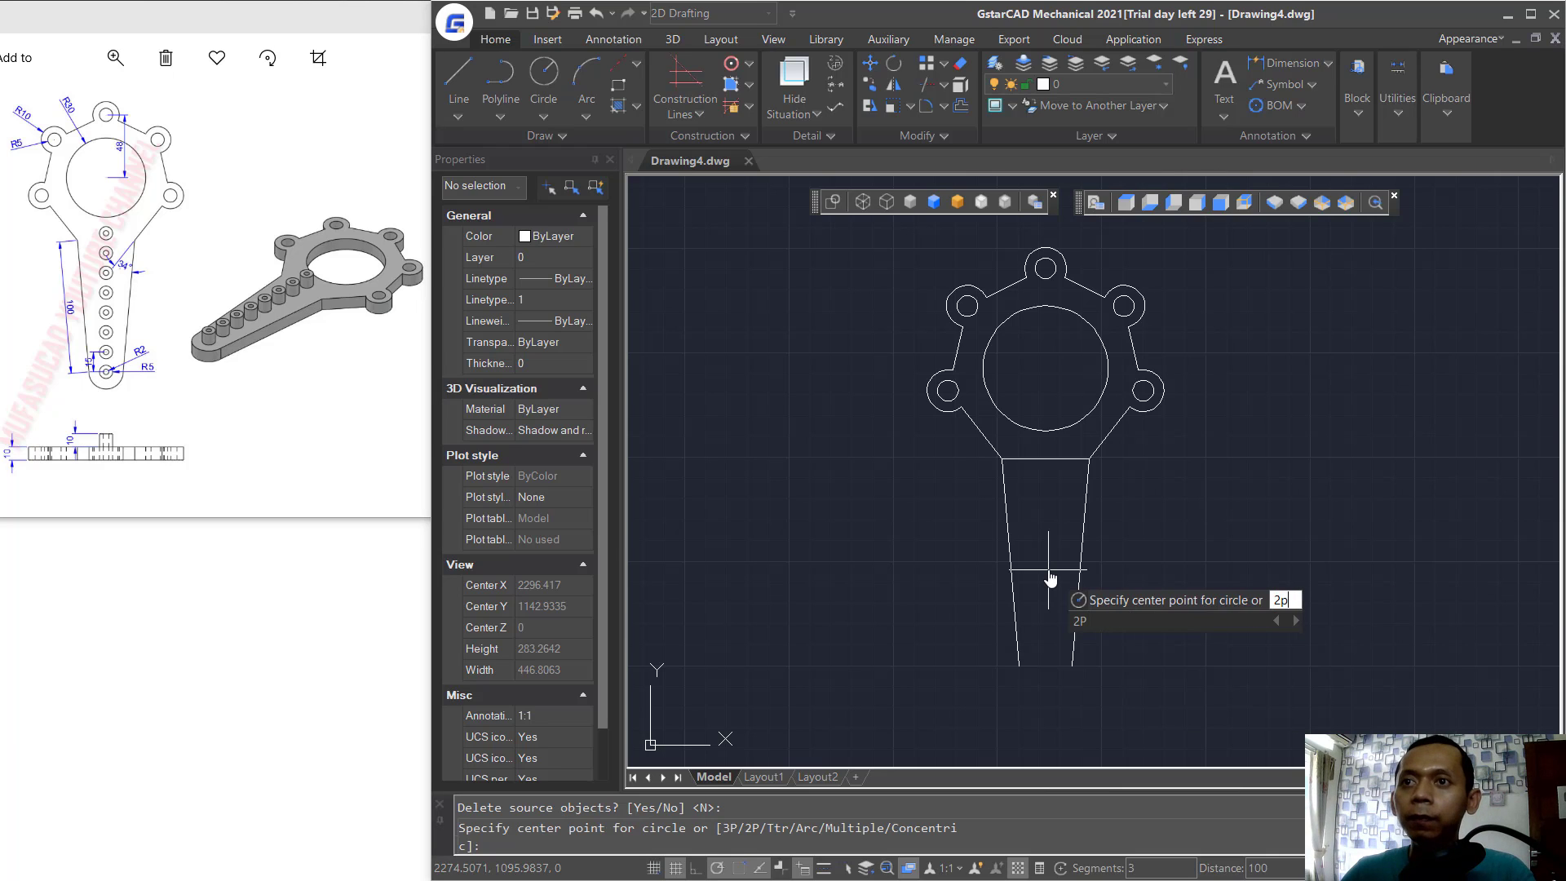
{"action": "type", "text": "p"}
{"action": "key", "text": "Return"}
Close the handle end with a circle and add concentric radius 2 and radius 5 circles at the tip.
{"action": "left_click", "coordinate": [1018, 666]}
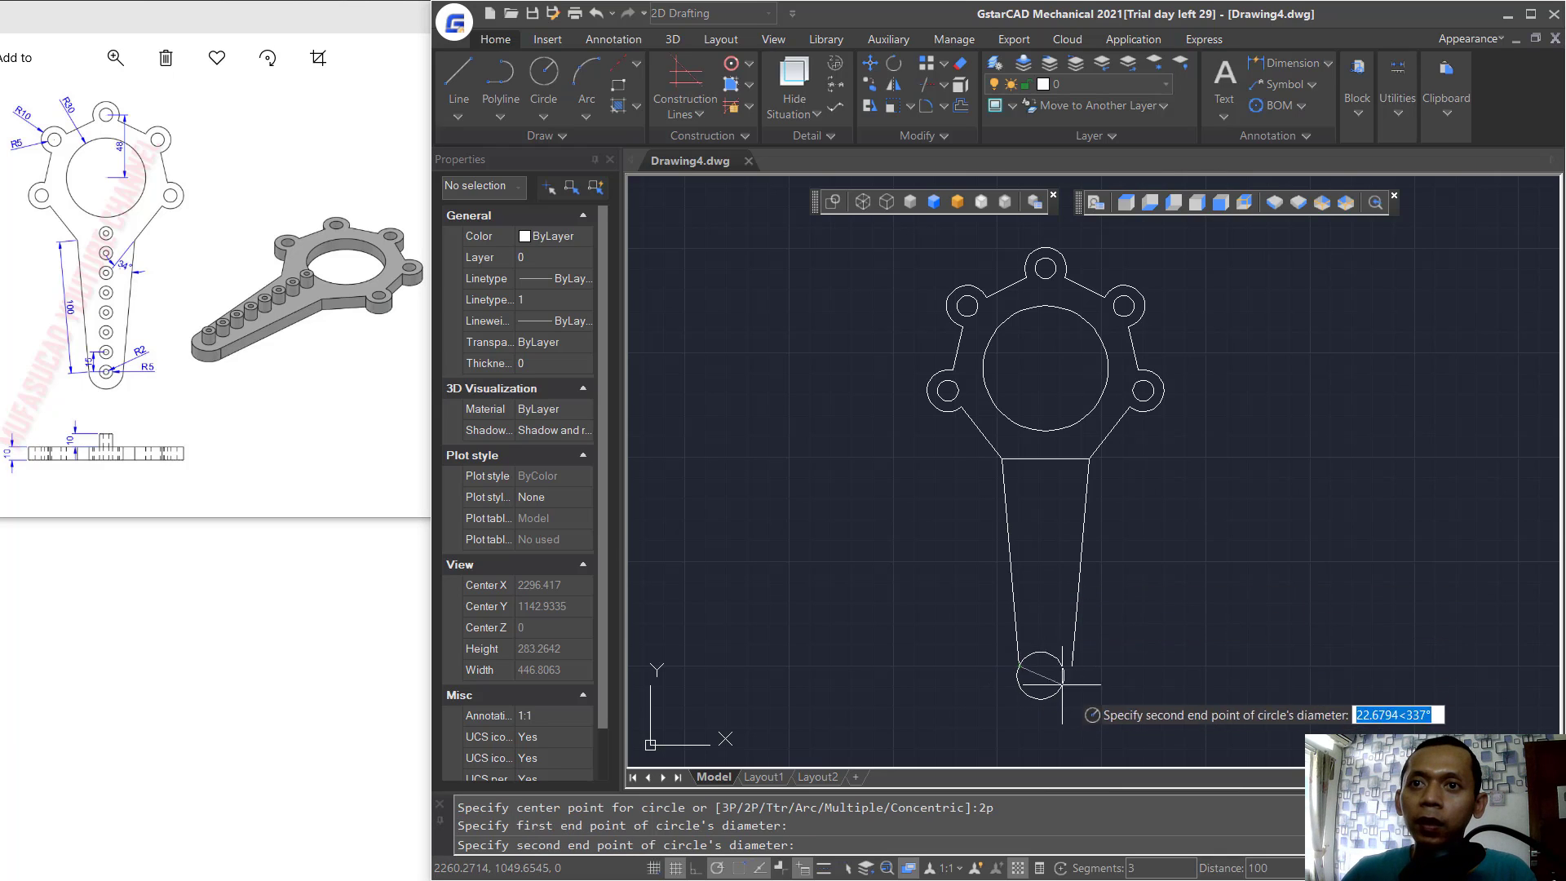
{"action": "left_click", "coordinate": [1073, 665]}
{"action": "scroll", "coordinate": [1055, 672], "scroll_direction": "up", "scroll_amount": 5}
{"action": "key", "text": "Return"}
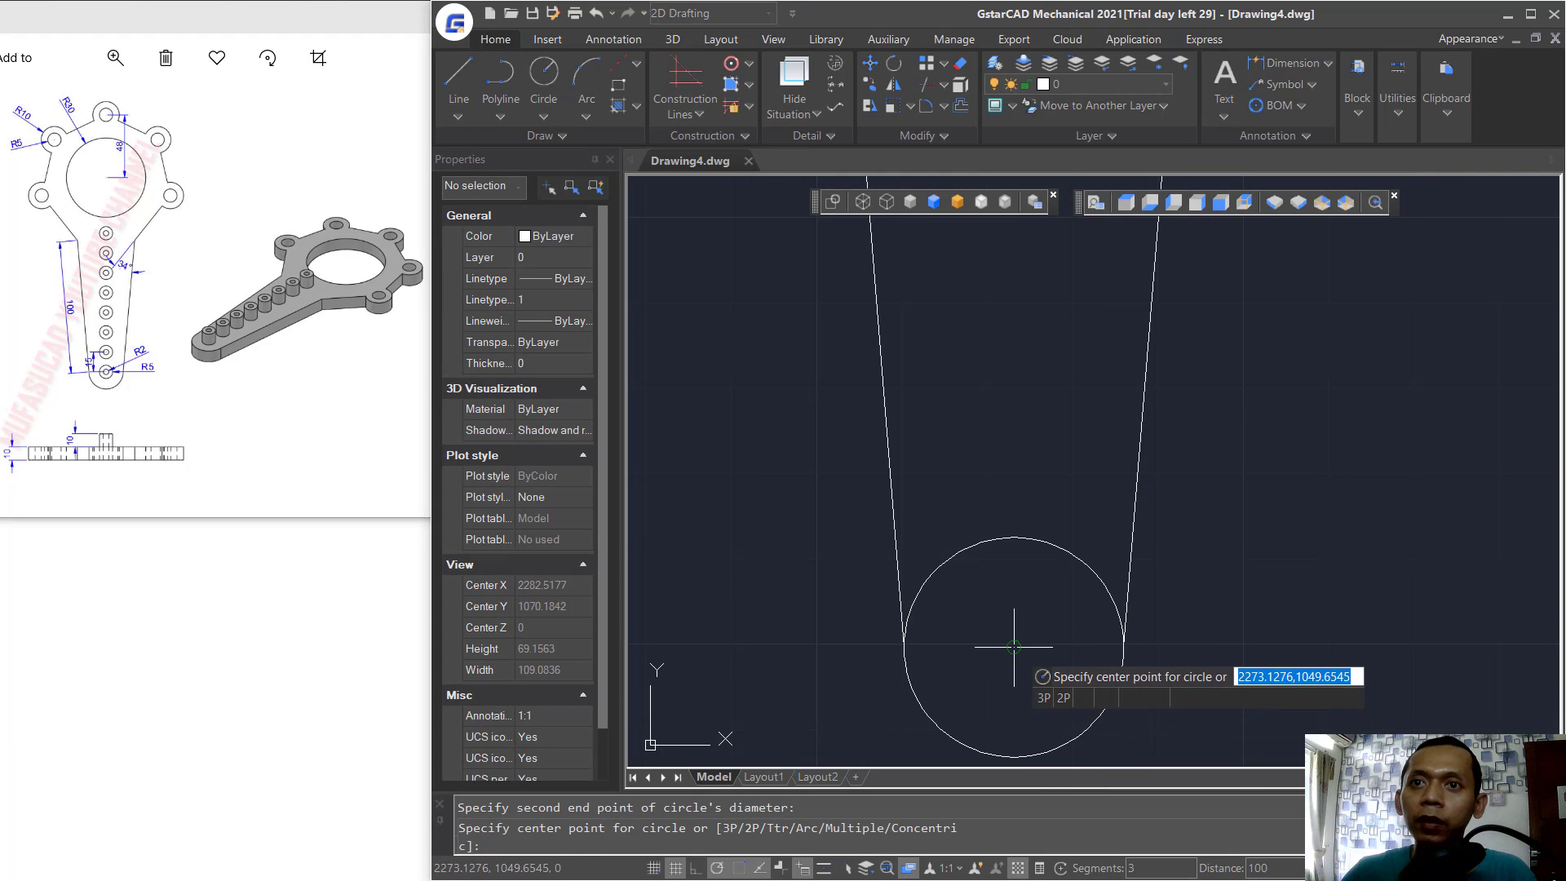
{"action": "left_click", "coordinate": [1013, 647]}
{"action": "type", "text": "2"}
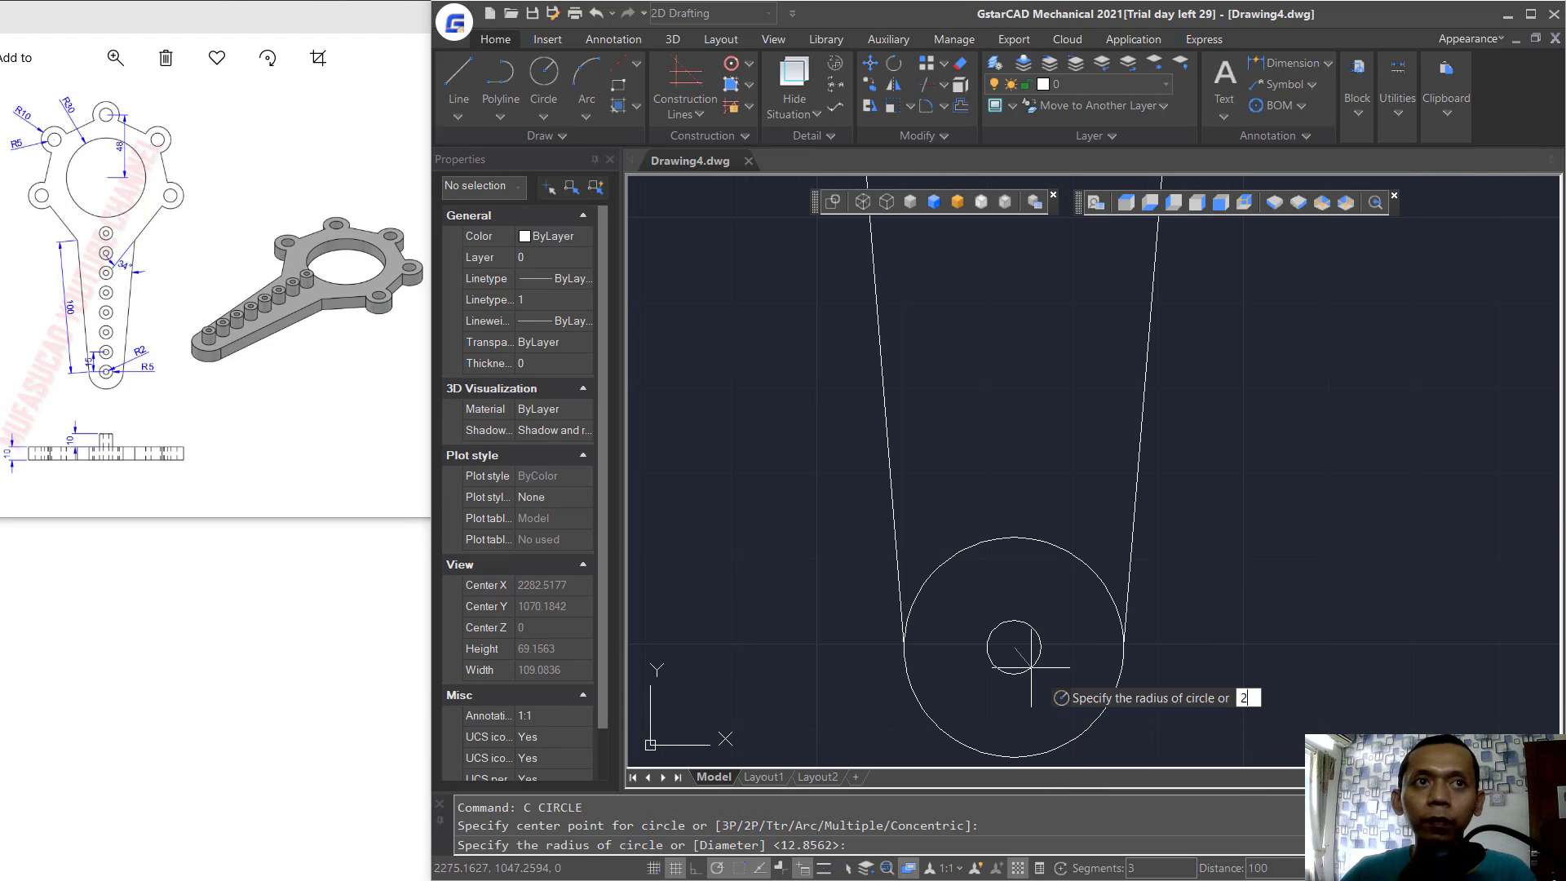
{"action": "key", "text": "Return"}
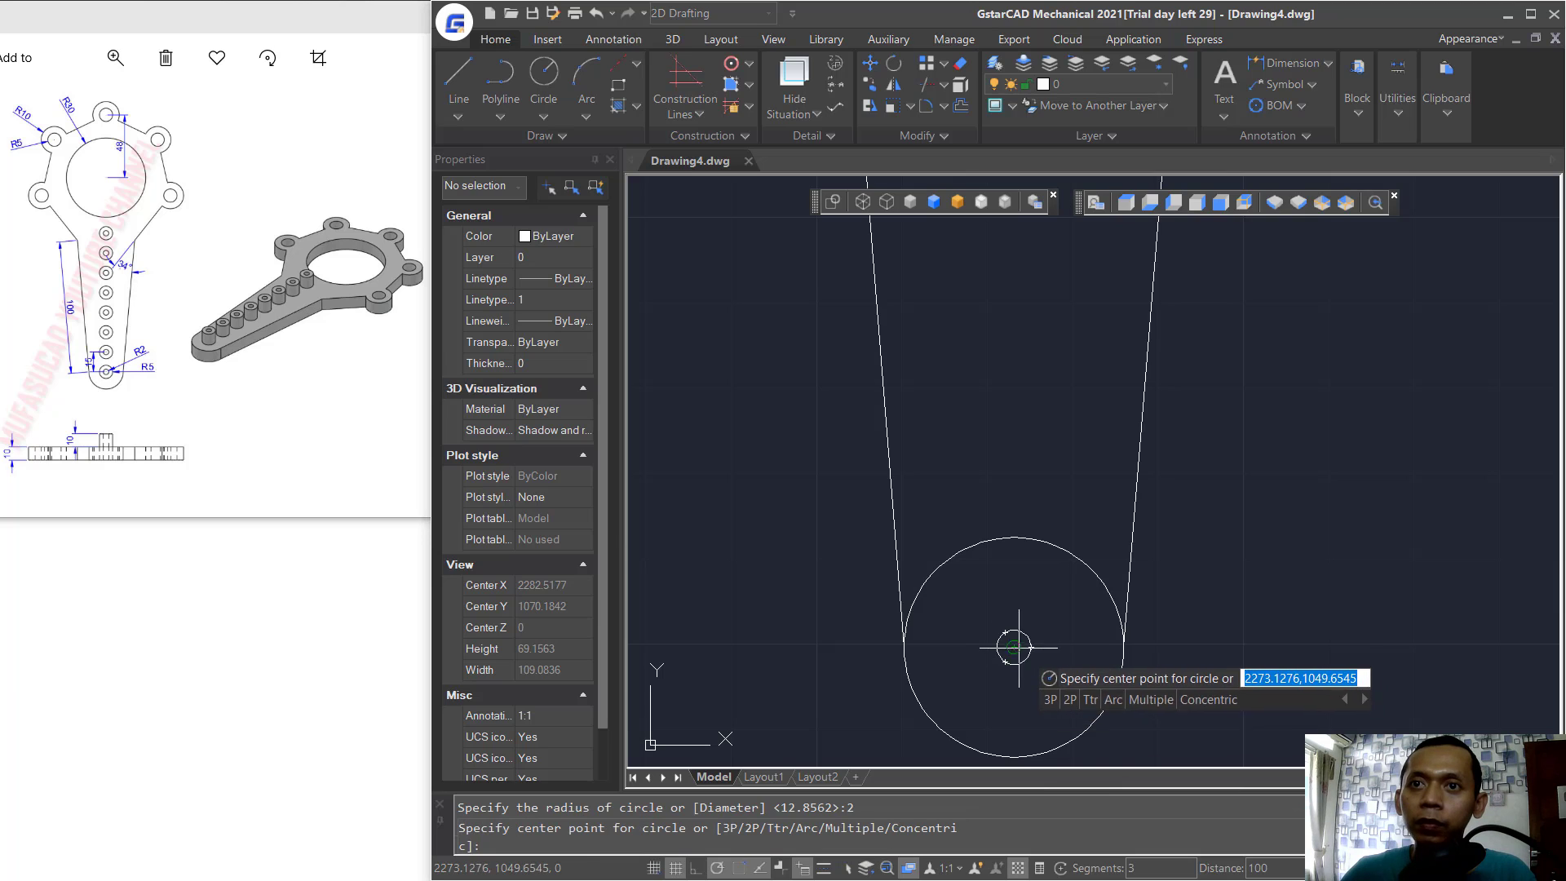
{"action": "left_click", "coordinate": [1013, 647]}
{"action": "type", "text": "5"}
{"action": "key", "text": "Return"}
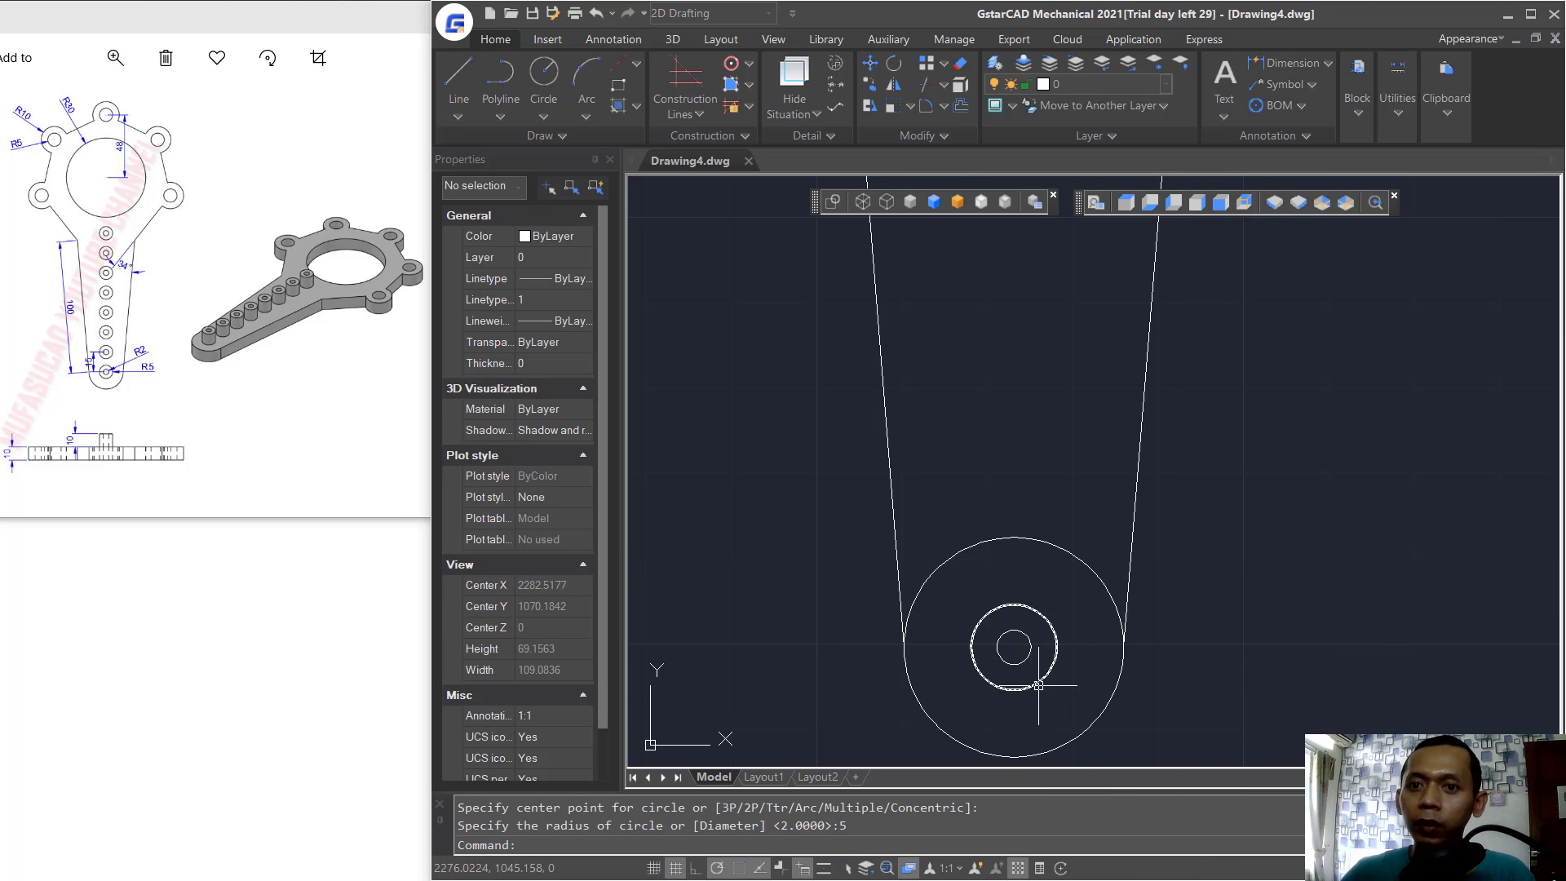
Trim away the overlapping flange and handle arcs with TRIM (tr).
{"action": "type", "text": "tr"}
{"action": "key", "text": "Return"}
{"action": "key", "text": "Return"}
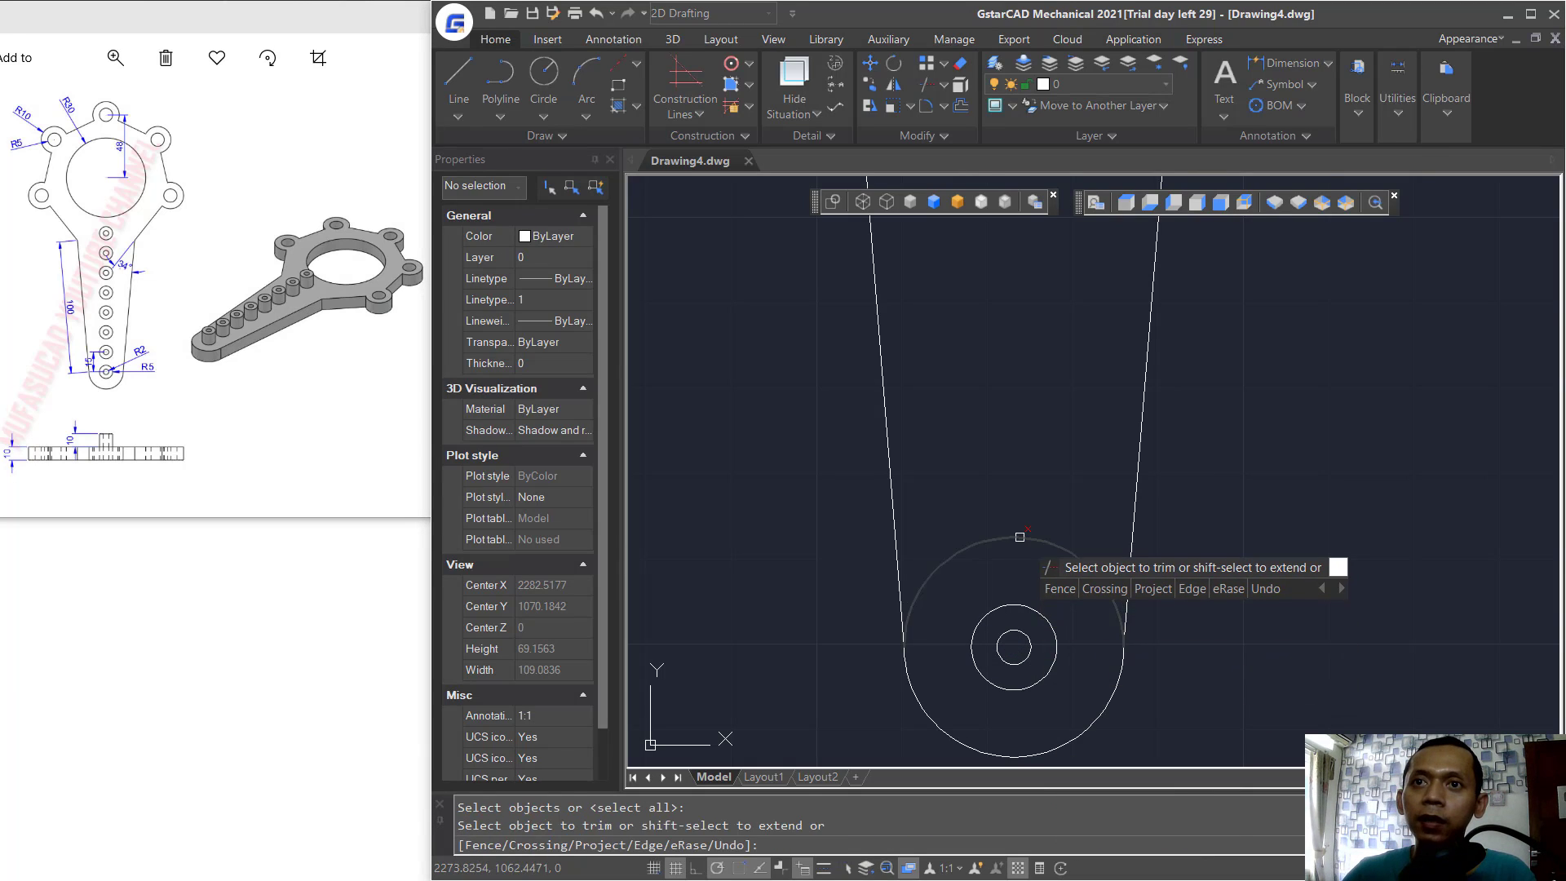
{"action": "scroll", "coordinate": [1019, 536], "scroll_direction": "down", "scroll_amount": 7}
{"action": "key", "text": "Return"}
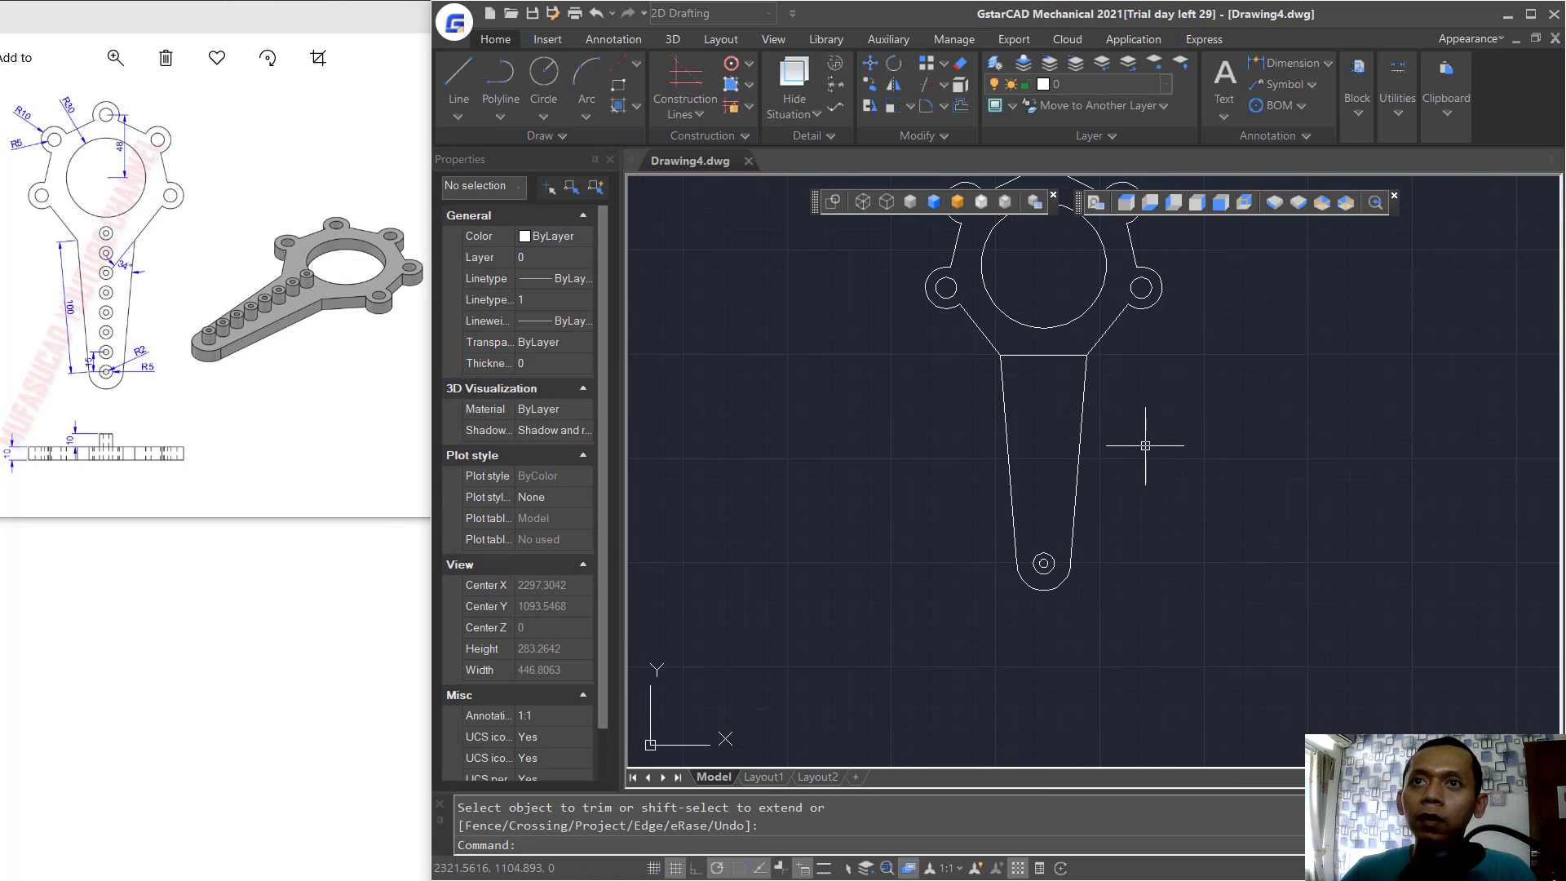
{"action": "scroll", "coordinate": [1079, 437], "scroll_direction": "up", "scroll_amount": 1}
{"action": "key", "text": "Return"}
{"action": "key", "text": "Return"}
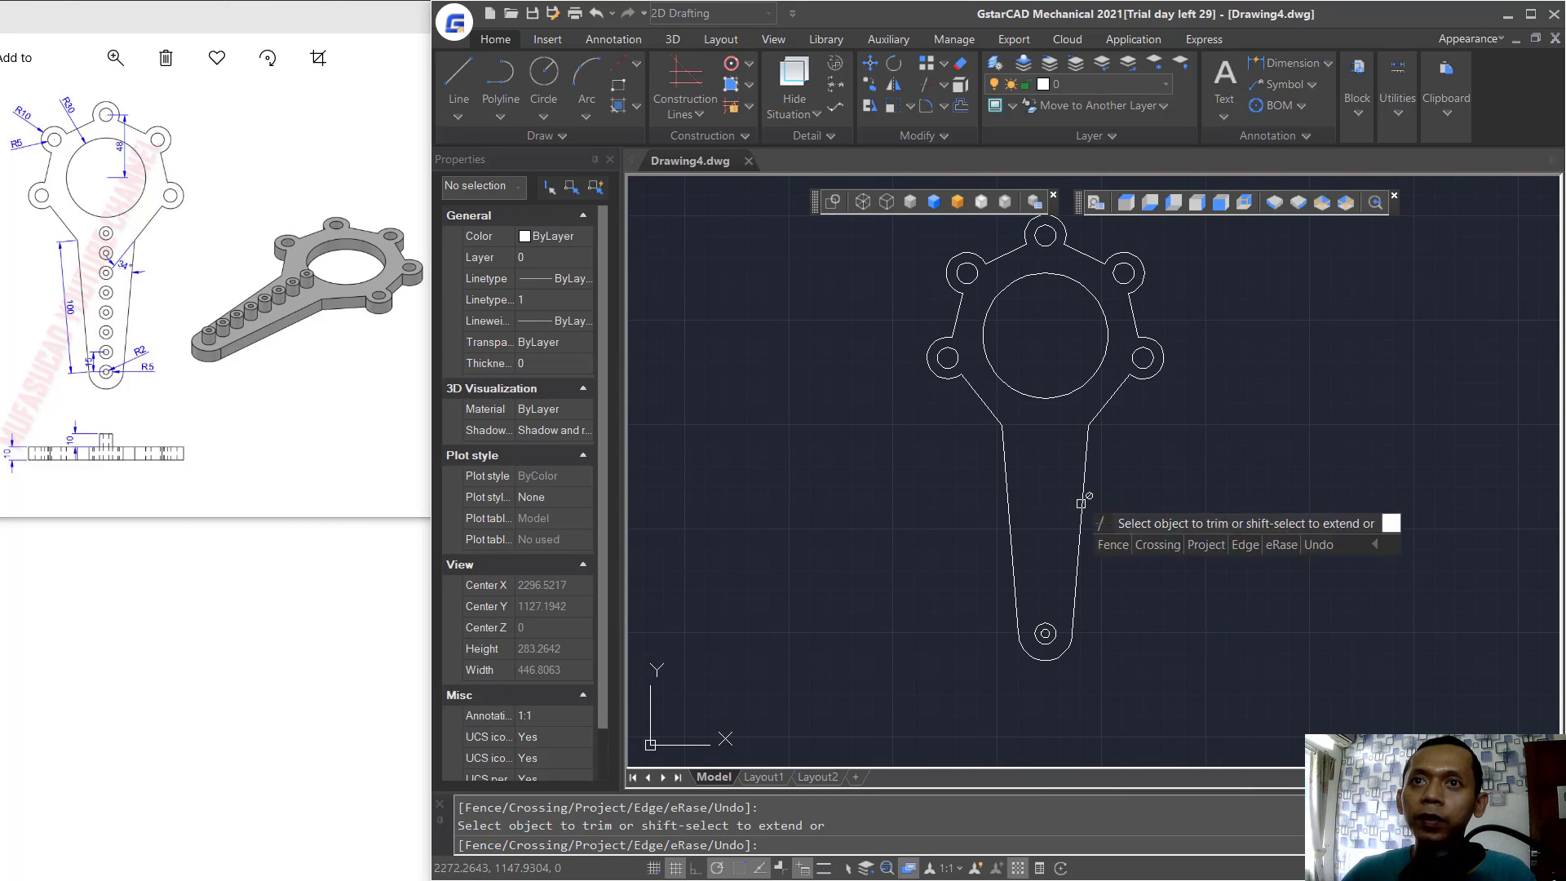
{"action": "key", "text": "Return"}
{"action": "scroll", "coordinate": [1190, 519], "scroll_direction": "down", "scroll_amount": 2}
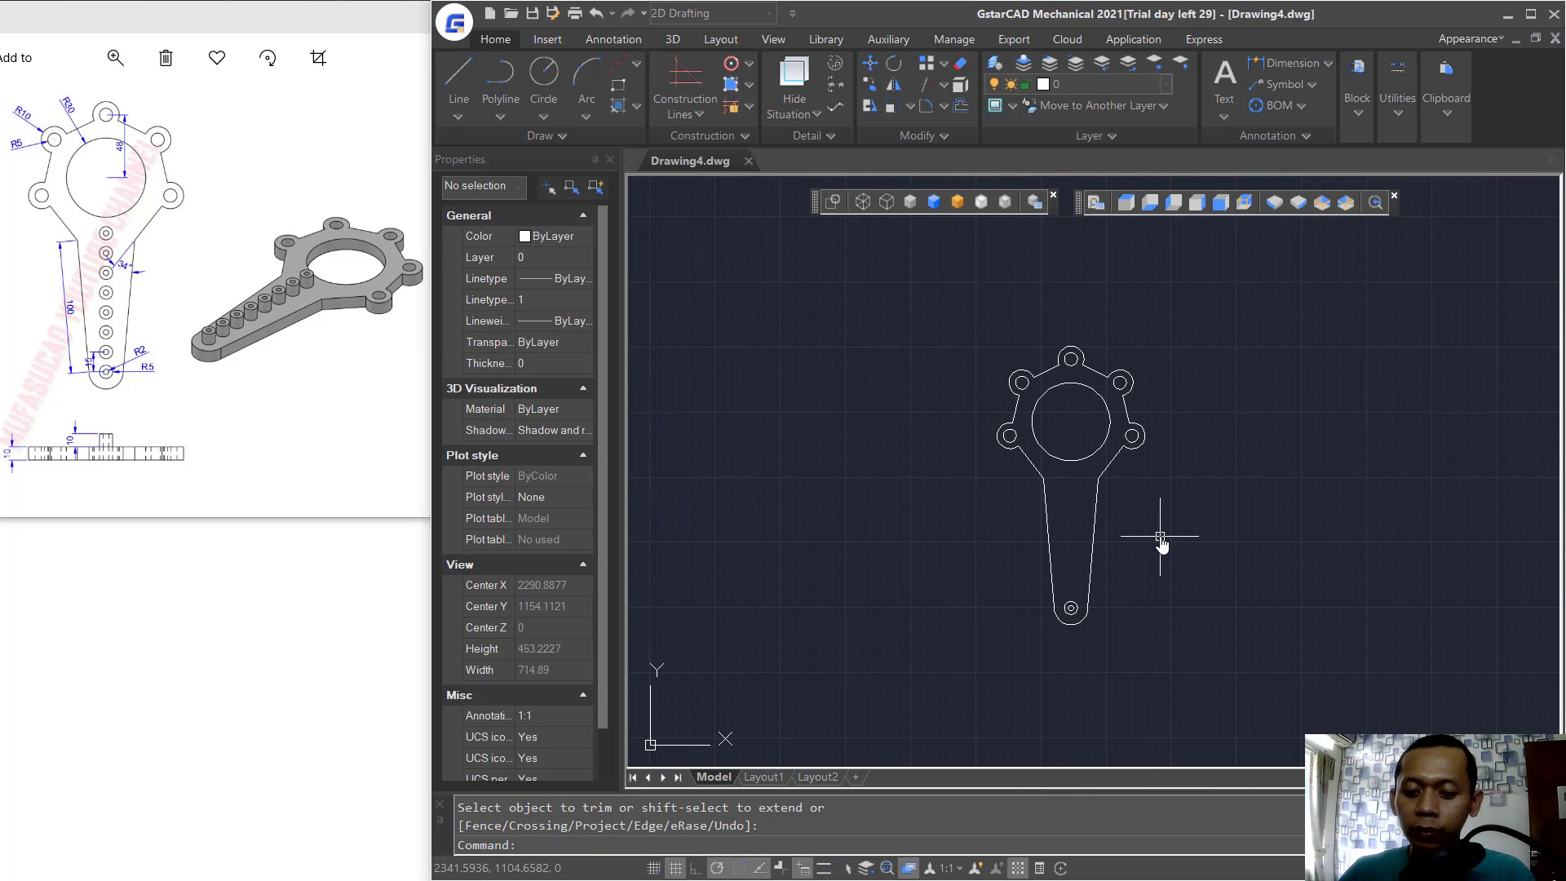
Join the 14 outline pieces into one closed polyline with JOIN.
{"action": "type", "text": "j"}
{"action": "key", "text": "Return"}
{"action": "left_click", "coordinate": [1207, 305]}
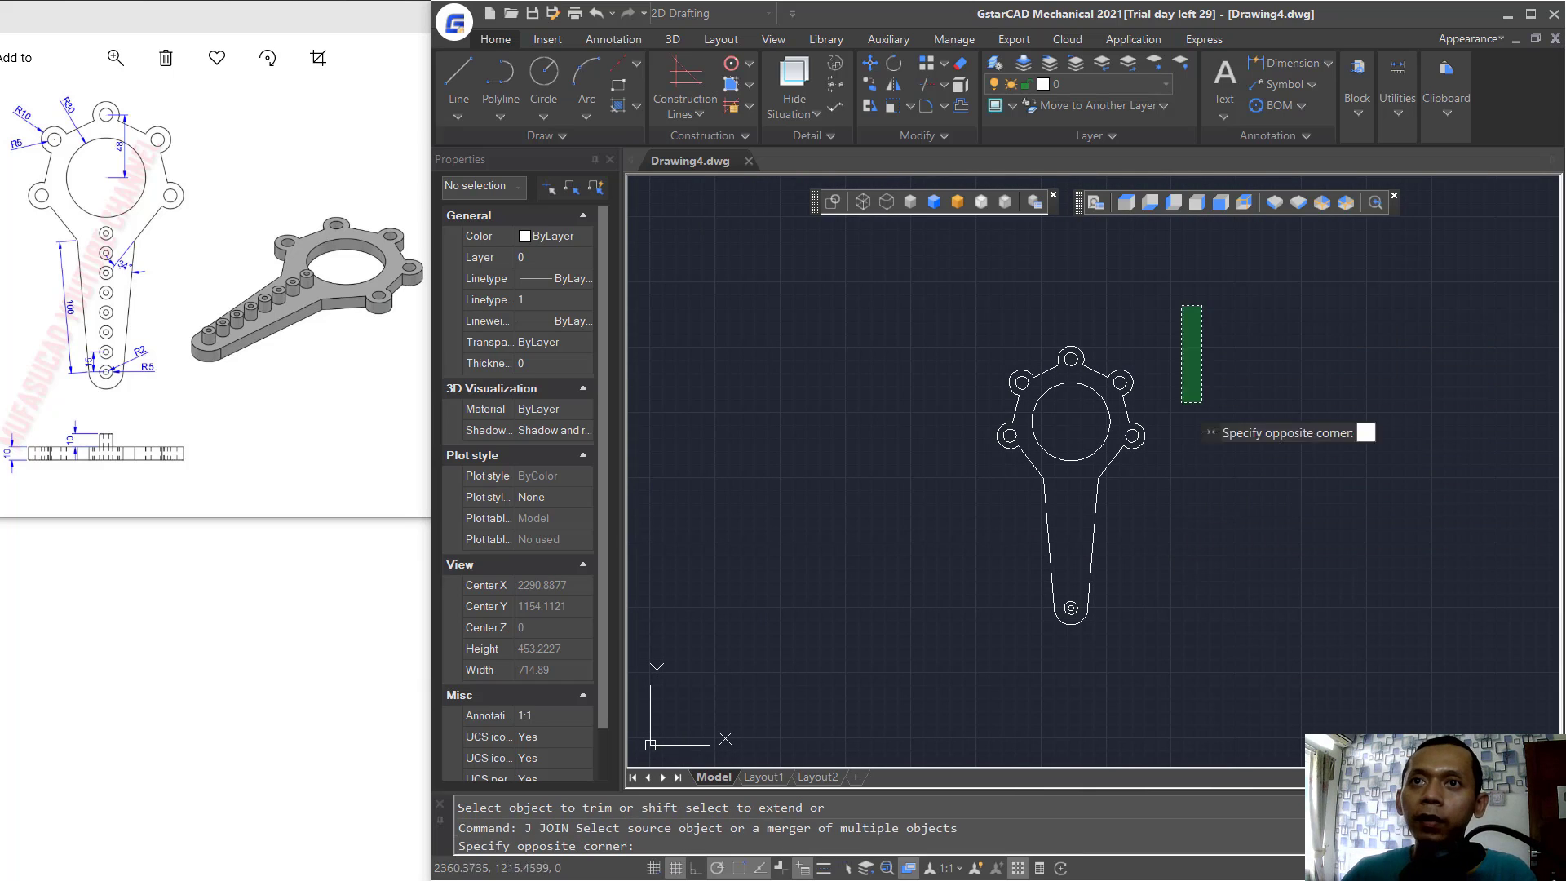
{"action": "left_click", "coordinate": [943, 718]}
{"action": "key", "text": "Return"}
{"action": "left_click", "coordinate": [1110, 448]}
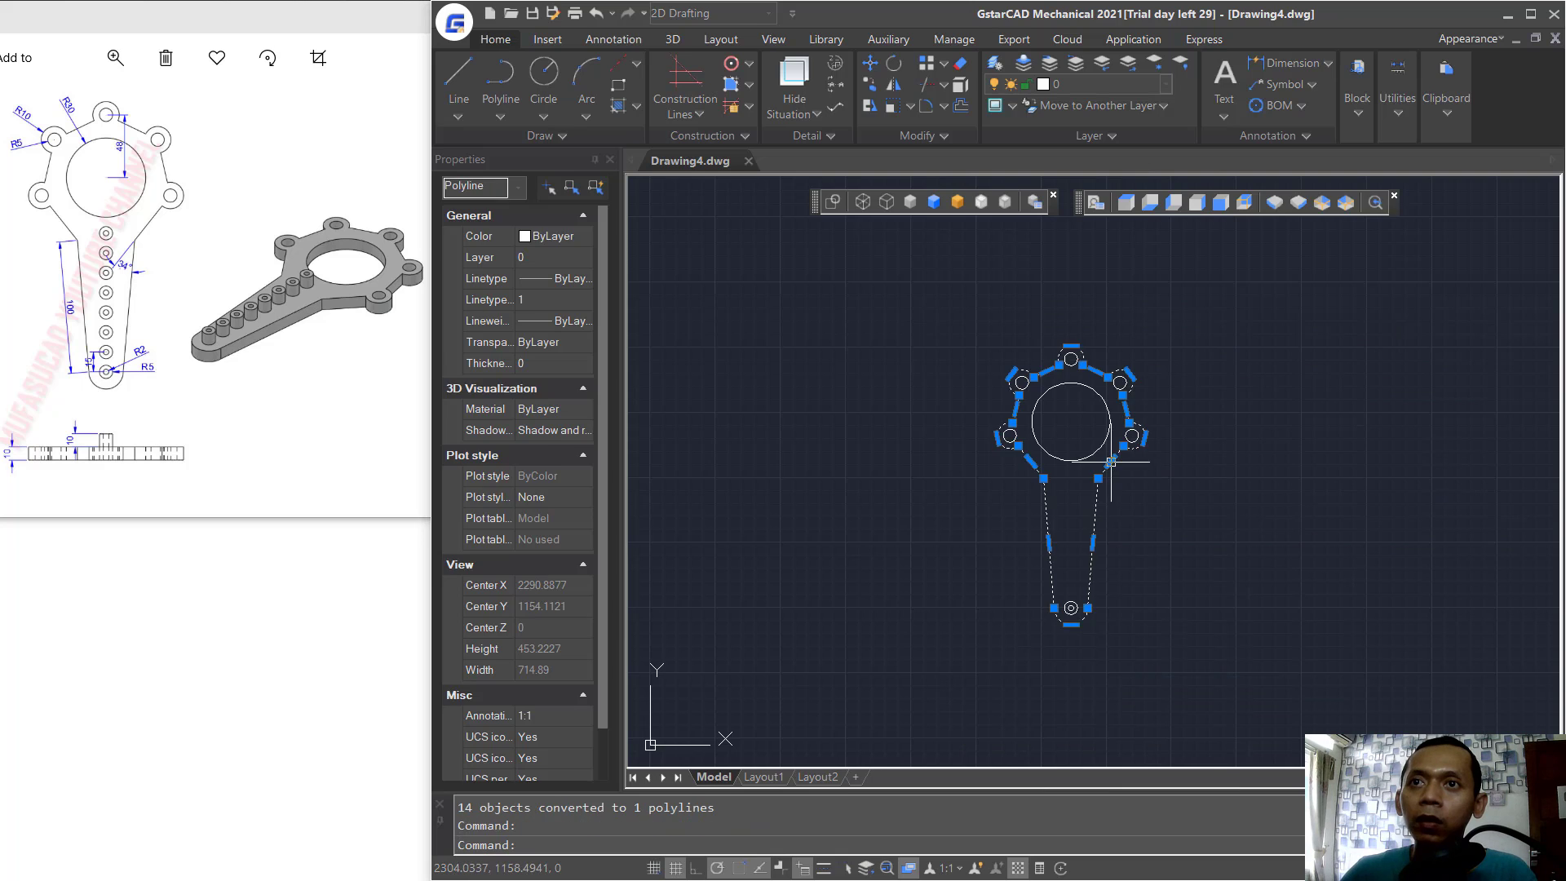
{"action": "scroll", "coordinate": [1069, 492], "scroll_direction": "up", "scroll_amount": 2}
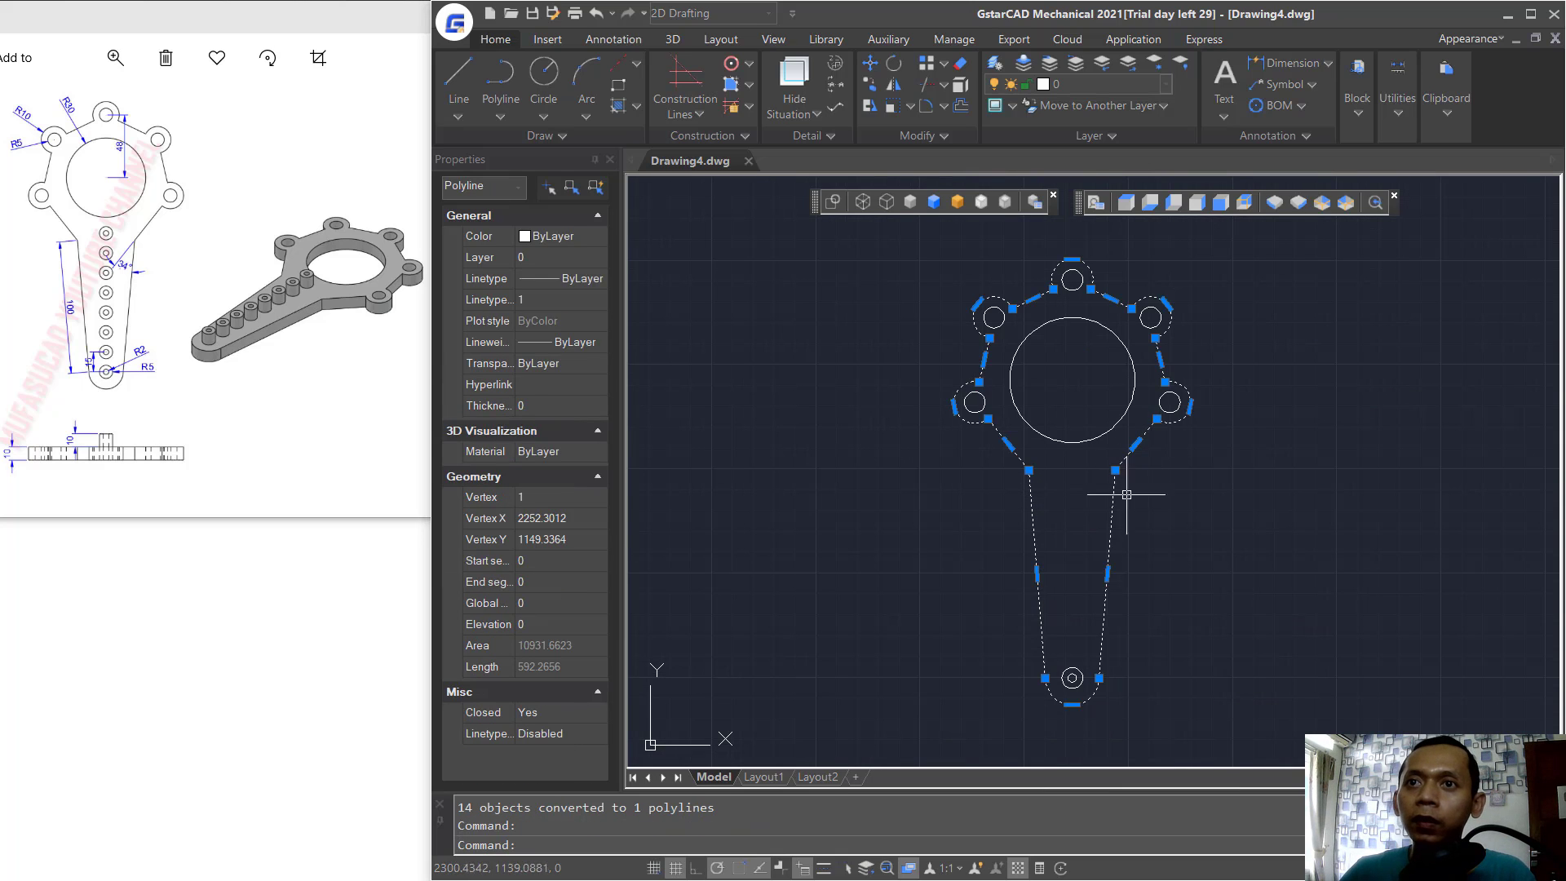
{"action": "key", "text": "Escape"}
Orbit the drawing into an isometric 3D view.
{"action": "scroll", "coordinate": [1120, 513], "scroll_direction": "down", "scroll_amount": 1}
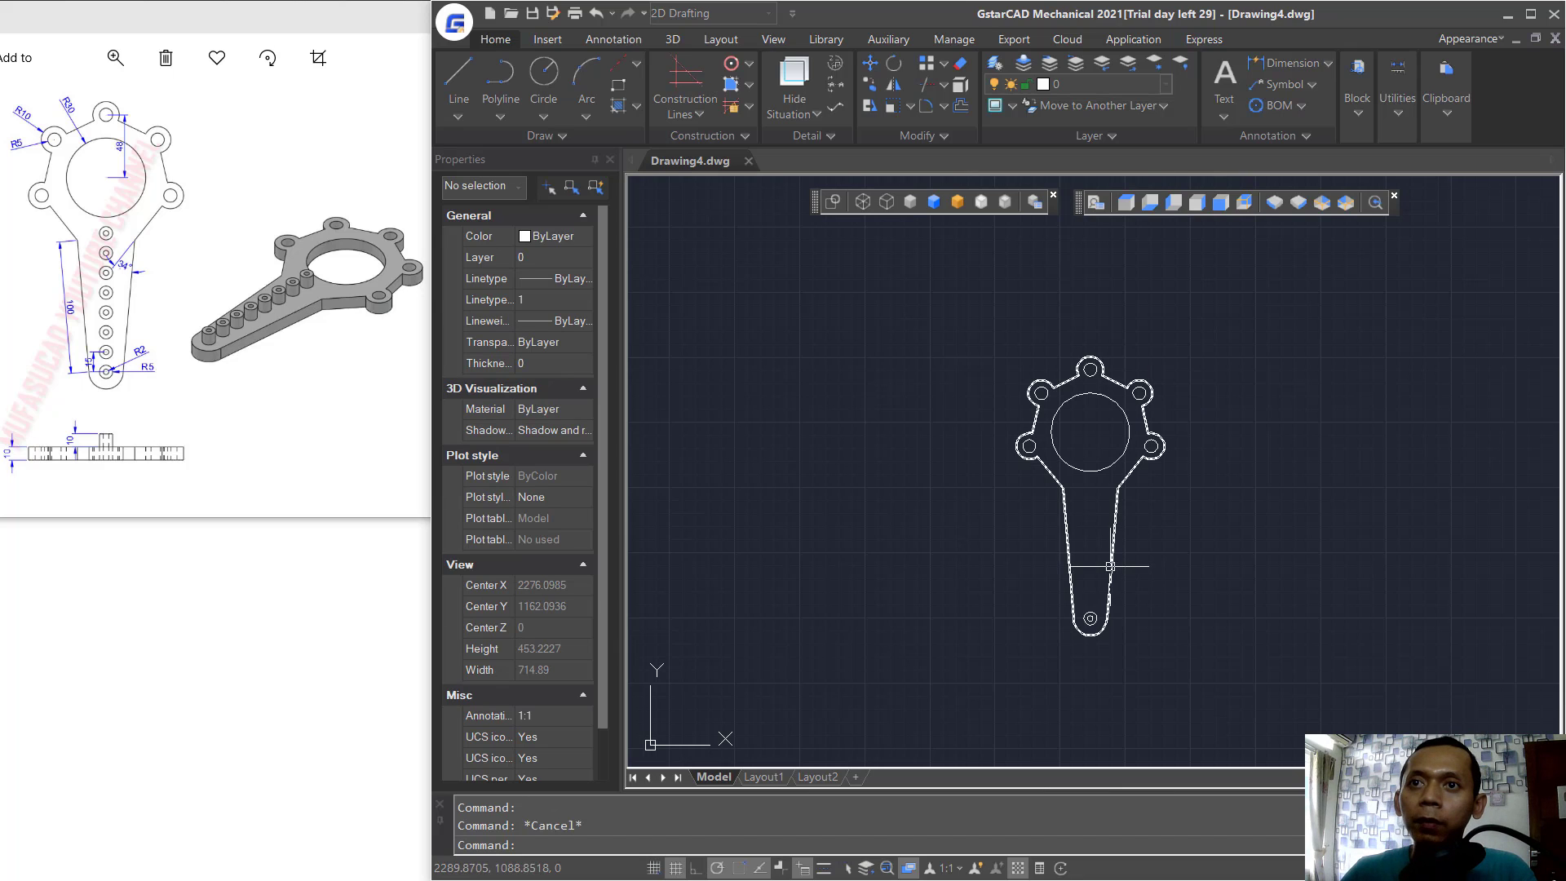
{"action": "middle_click_drag", "start_coordinate": [1093, 607], "coordinate": [1098, 548], "text": "shift"}
{"action": "left_click_drag", "start_coordinate": [1159, 457], "coordinate": [1206, 440]}
{"action": "key", "text": "Escape"}
{"action": "scroll", "coordinate": [1079, 560], "scroll_direction": "up", "scroll_amount": 3}
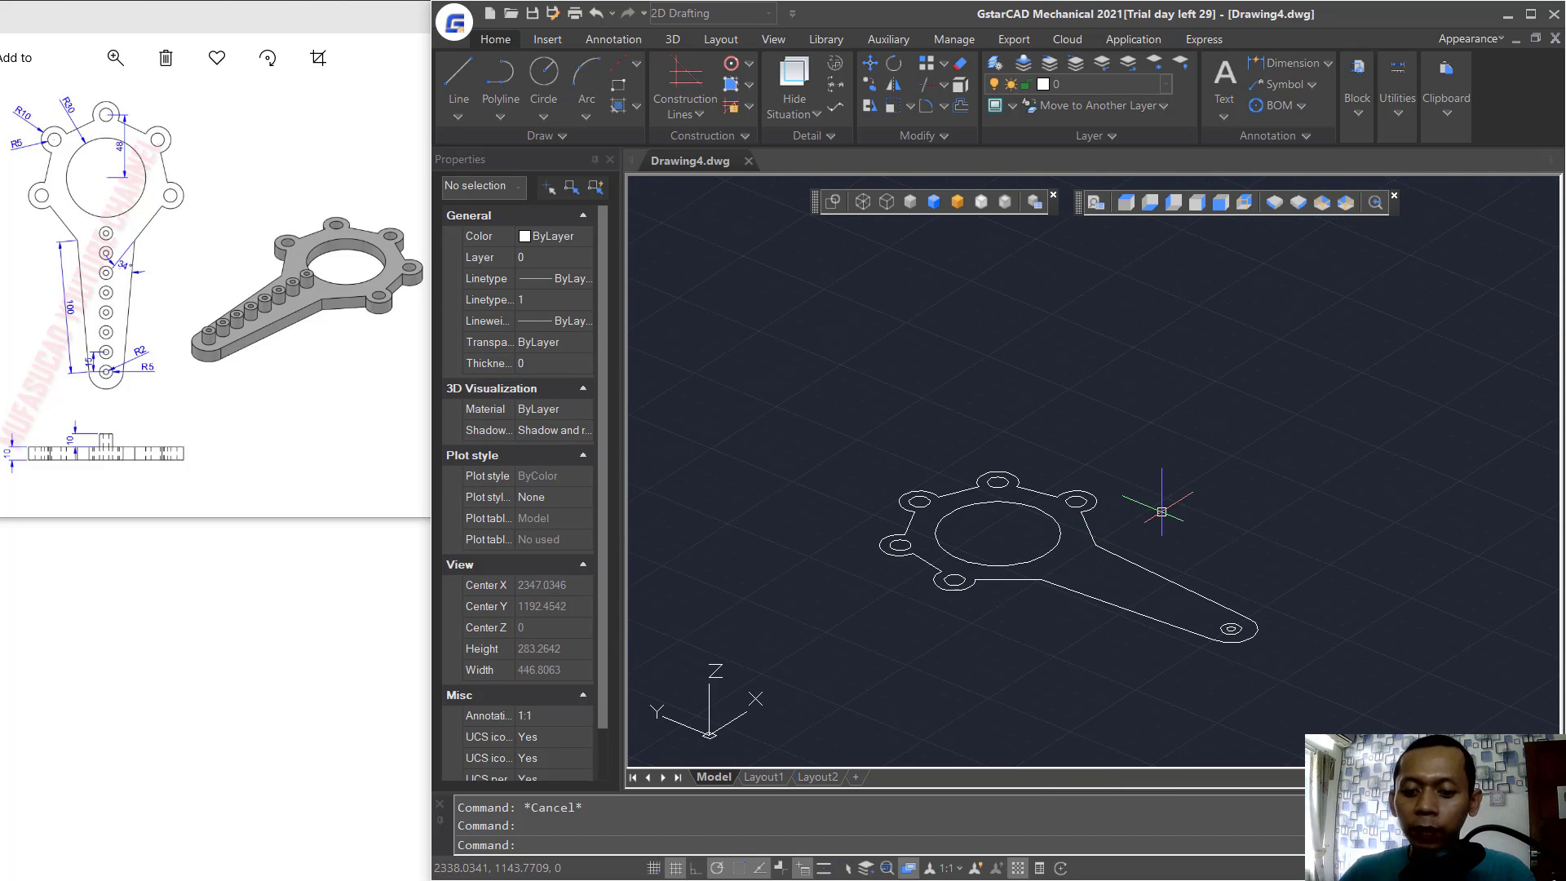
{"action": "scroll", "coordinate": [1161, 512], "scroll_direction": "up", "scroll_amount": 4}
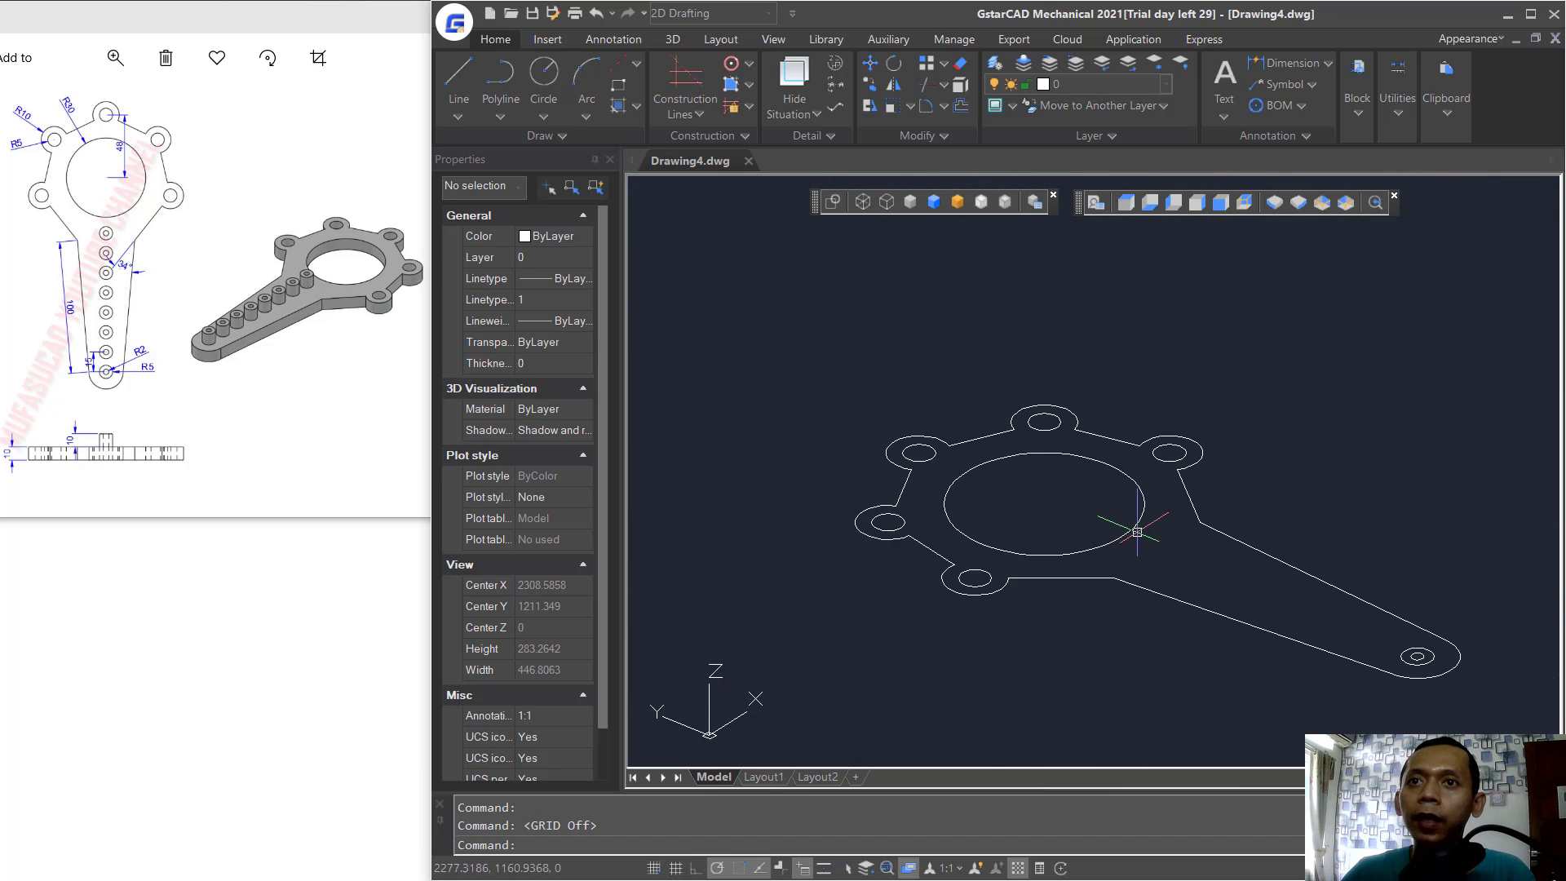
Extrude the wrench outline into a solid 10 high.
{"action": "type", "text": "ext"}
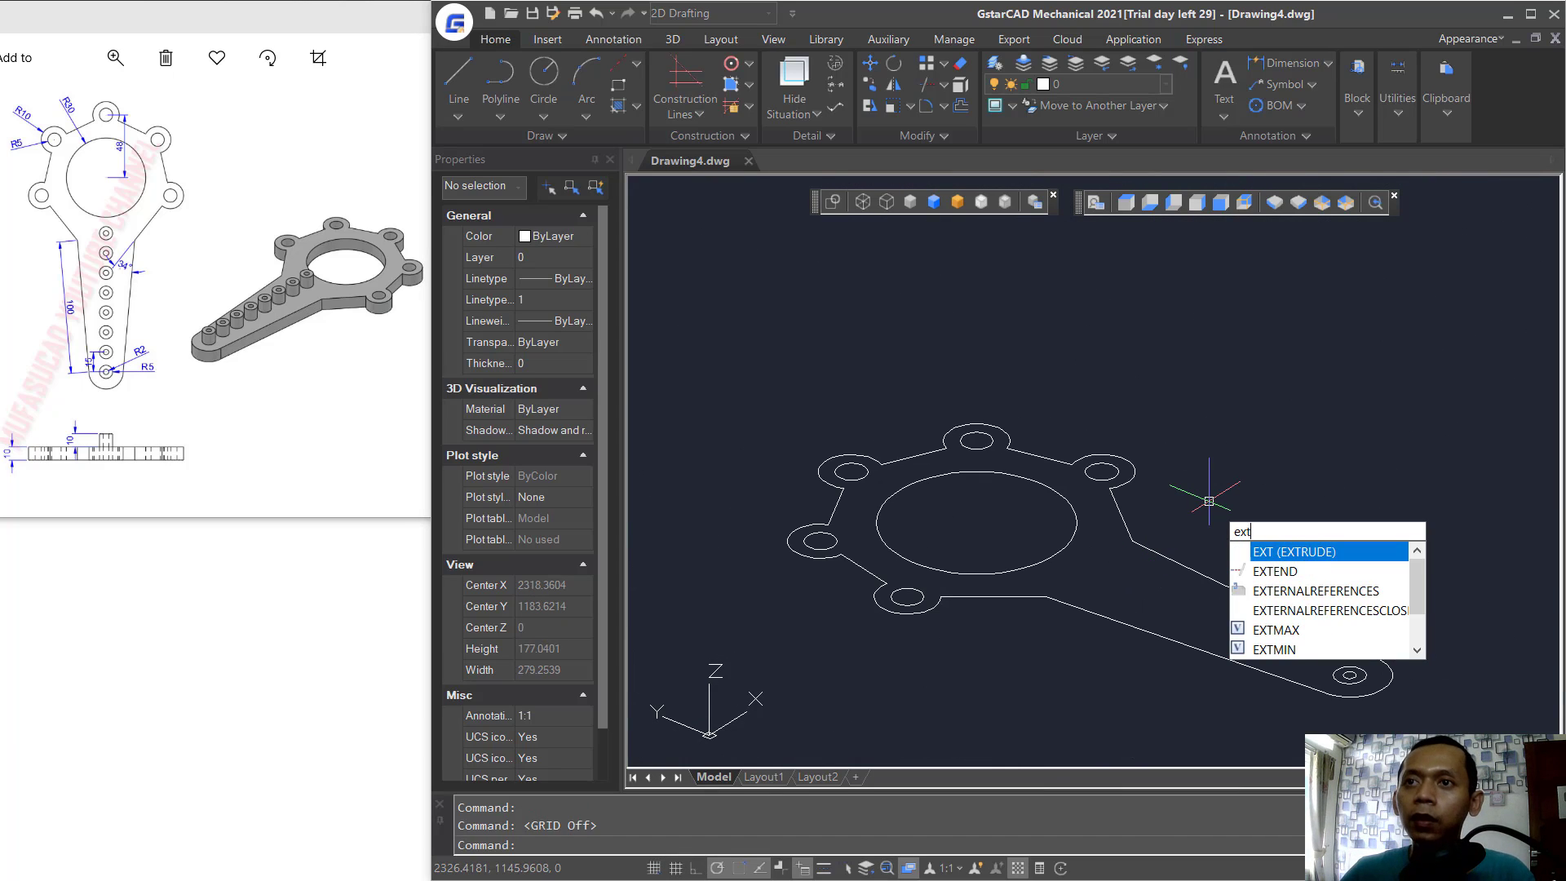
{"action": "key", "text": "Return"}
{"action": "left_click", "coordinate": [1200, 571]}
{"action": "key", "text": "Return"}
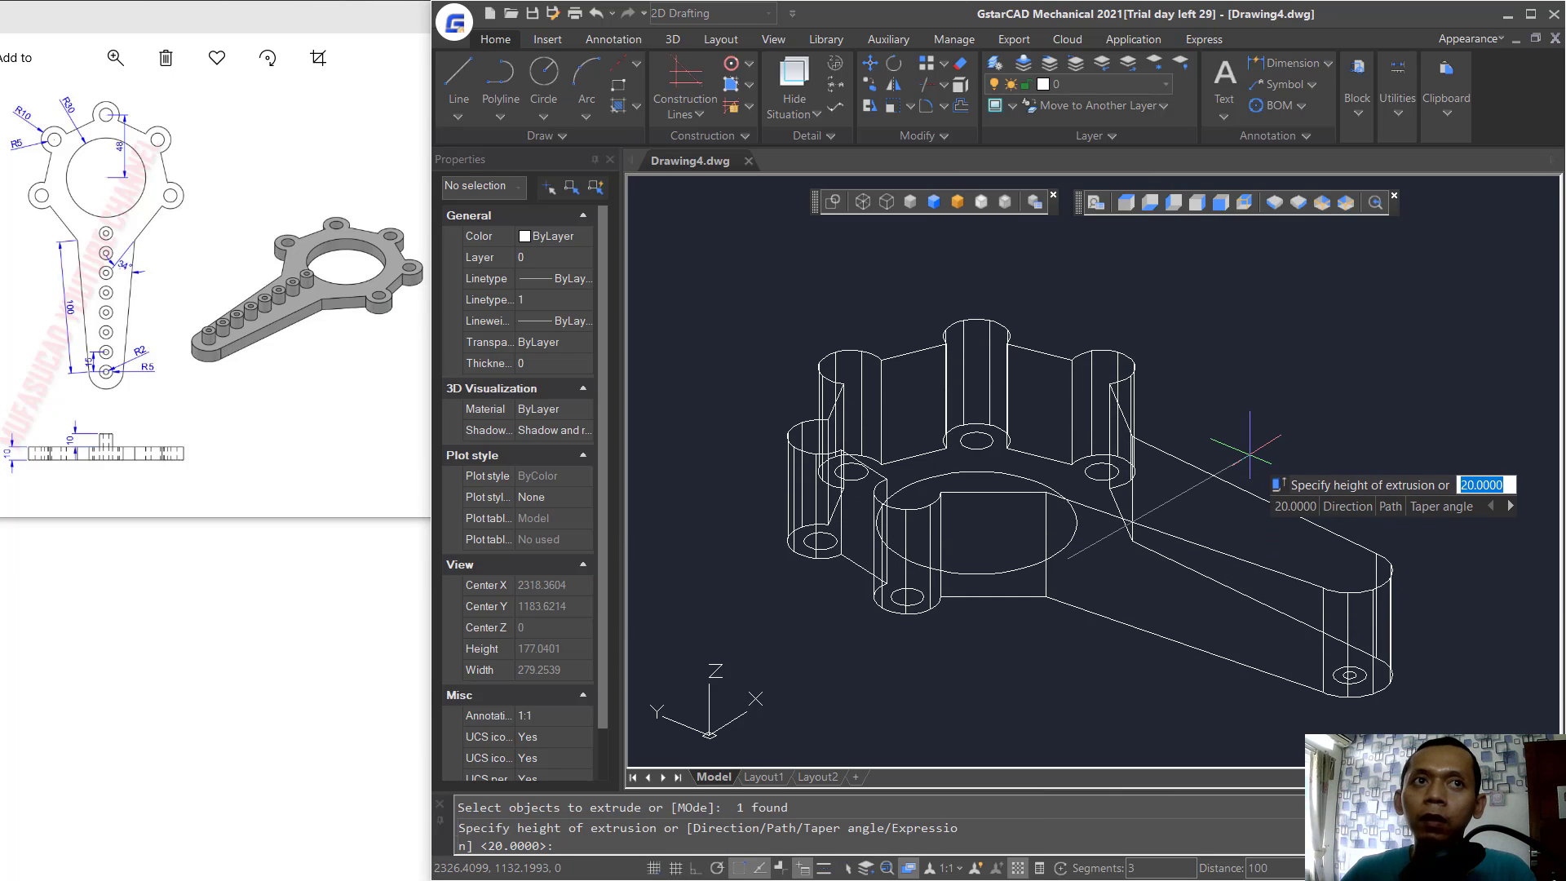
{"action": "type", "text": "1"}
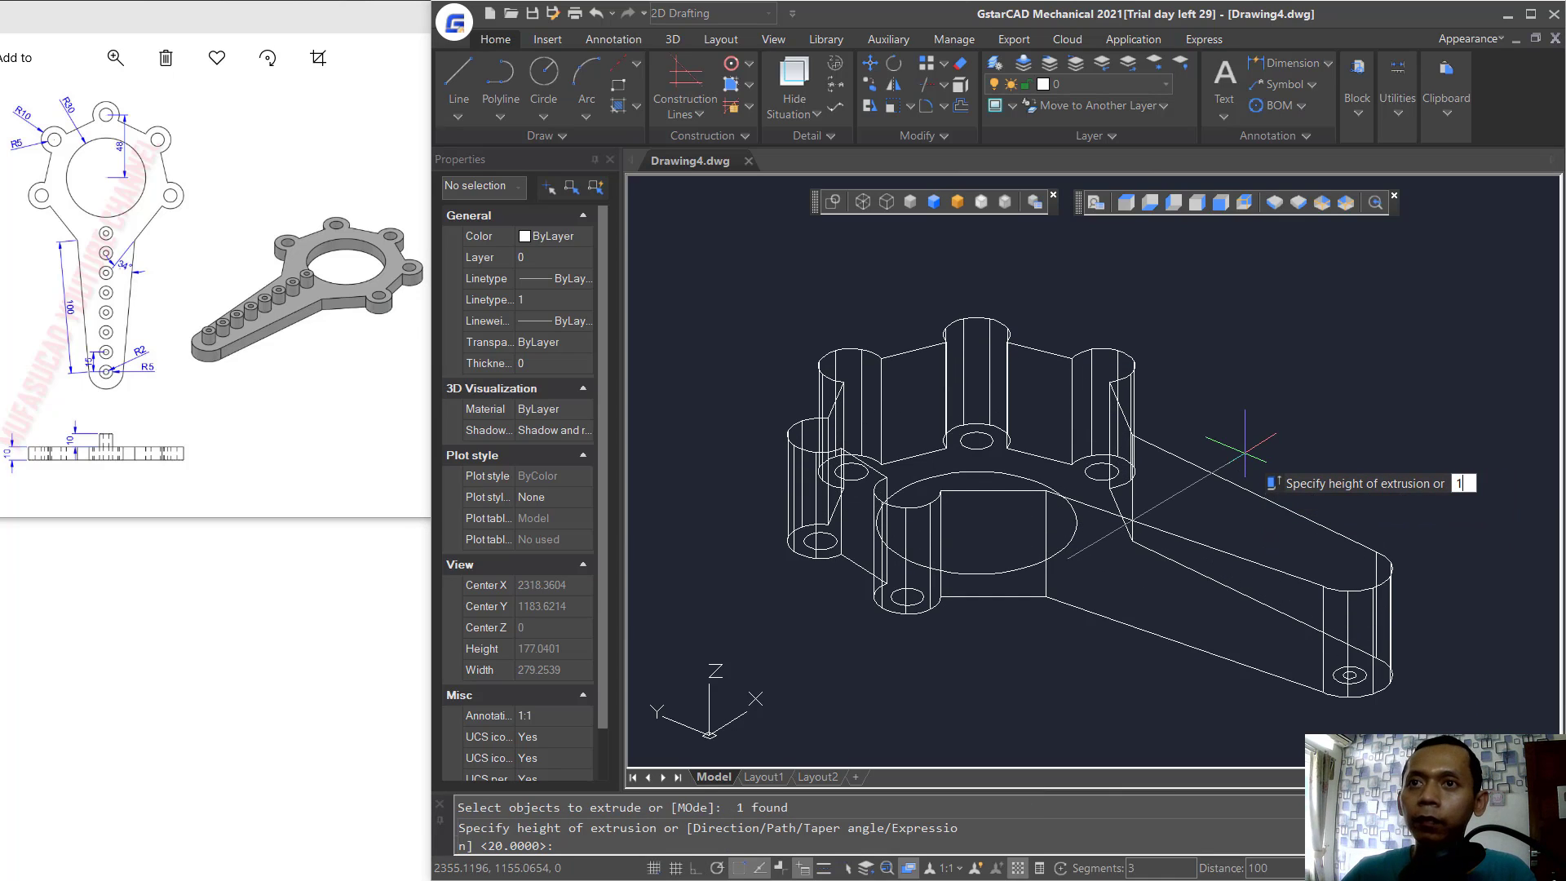
{"action": "key", "text": "Return"}
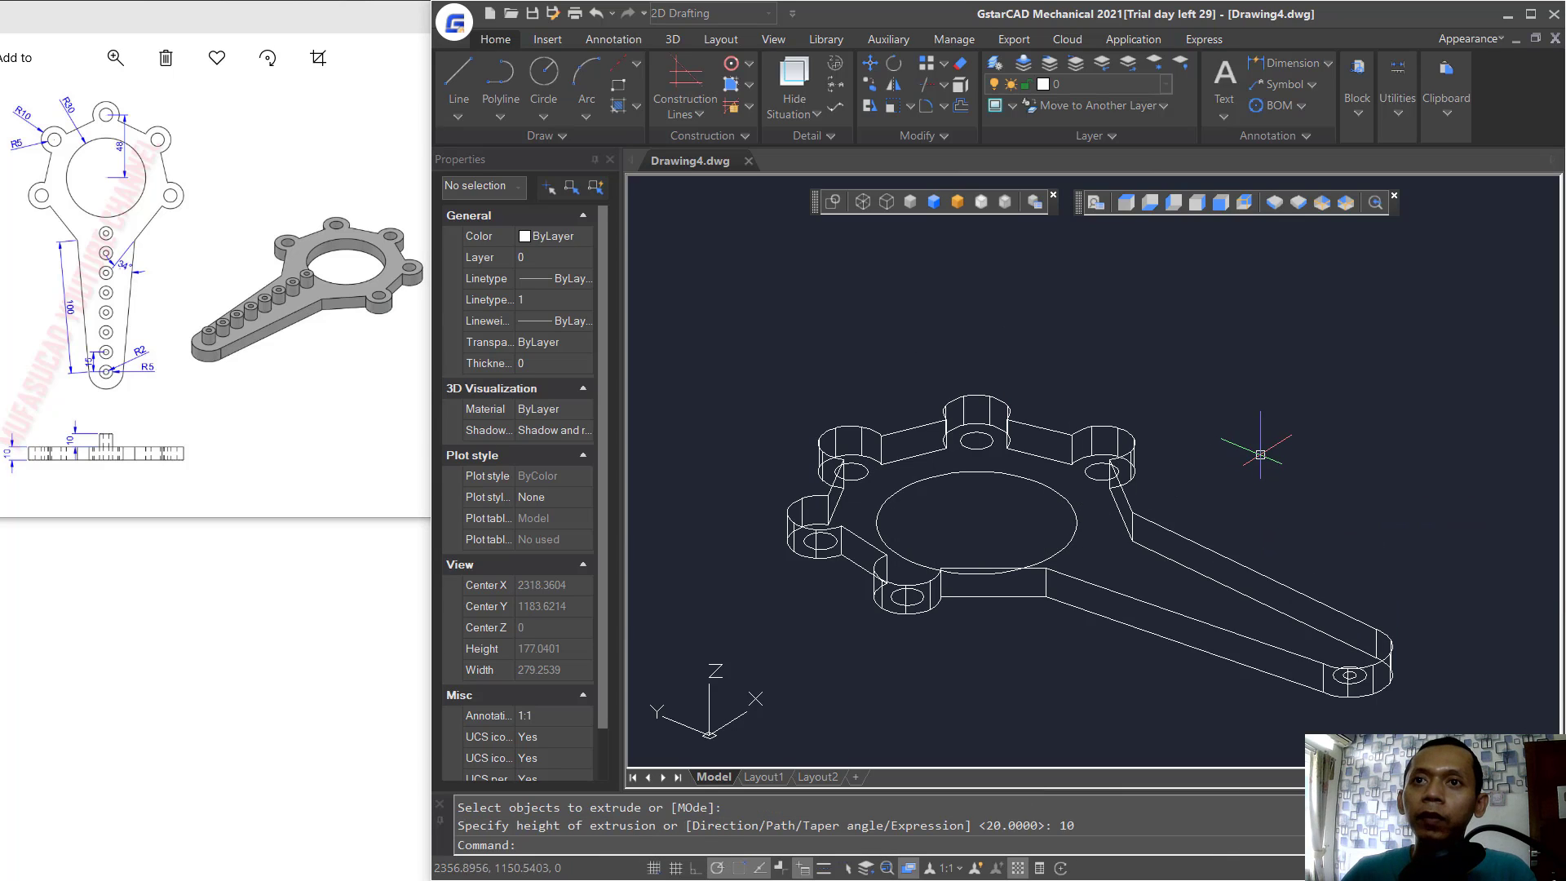
Extrude the centre bore and five bolt-hole circles 20 high into cylinders.
{"action": "key", "text": "Return"}
{"action": "left_click", "coordinate": [1213, 363]}
{"action": "left_click", "coordinate": [1158, 363]}
{"action": "left_click", "coordinate": [735, 325]}
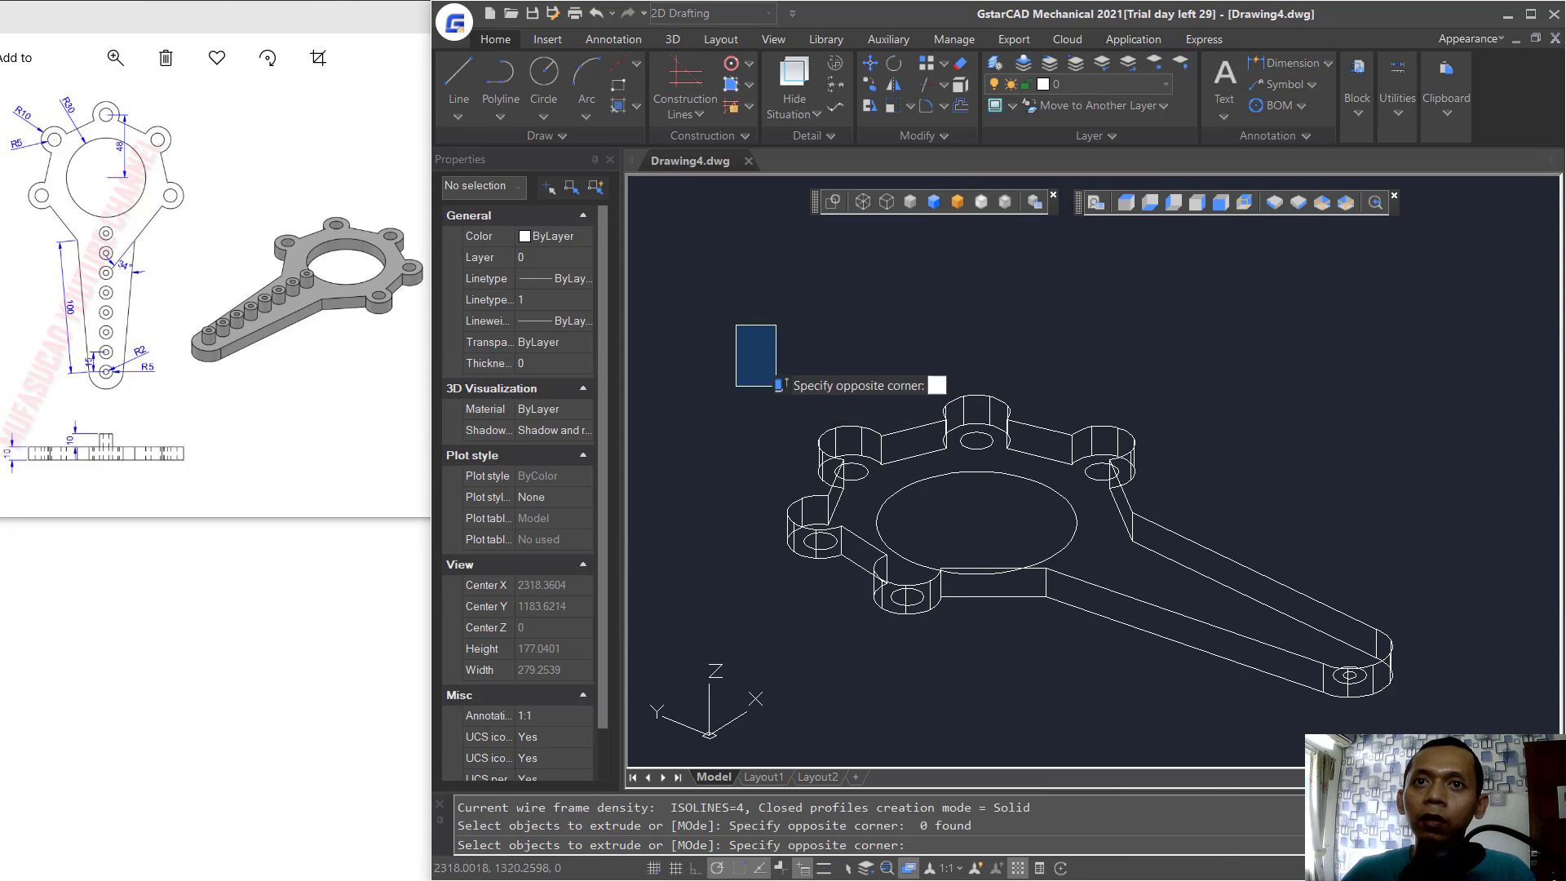
{"action": "left_click", "coordinate": [1184, 633]}
{"action": "key", "text": "Return"}
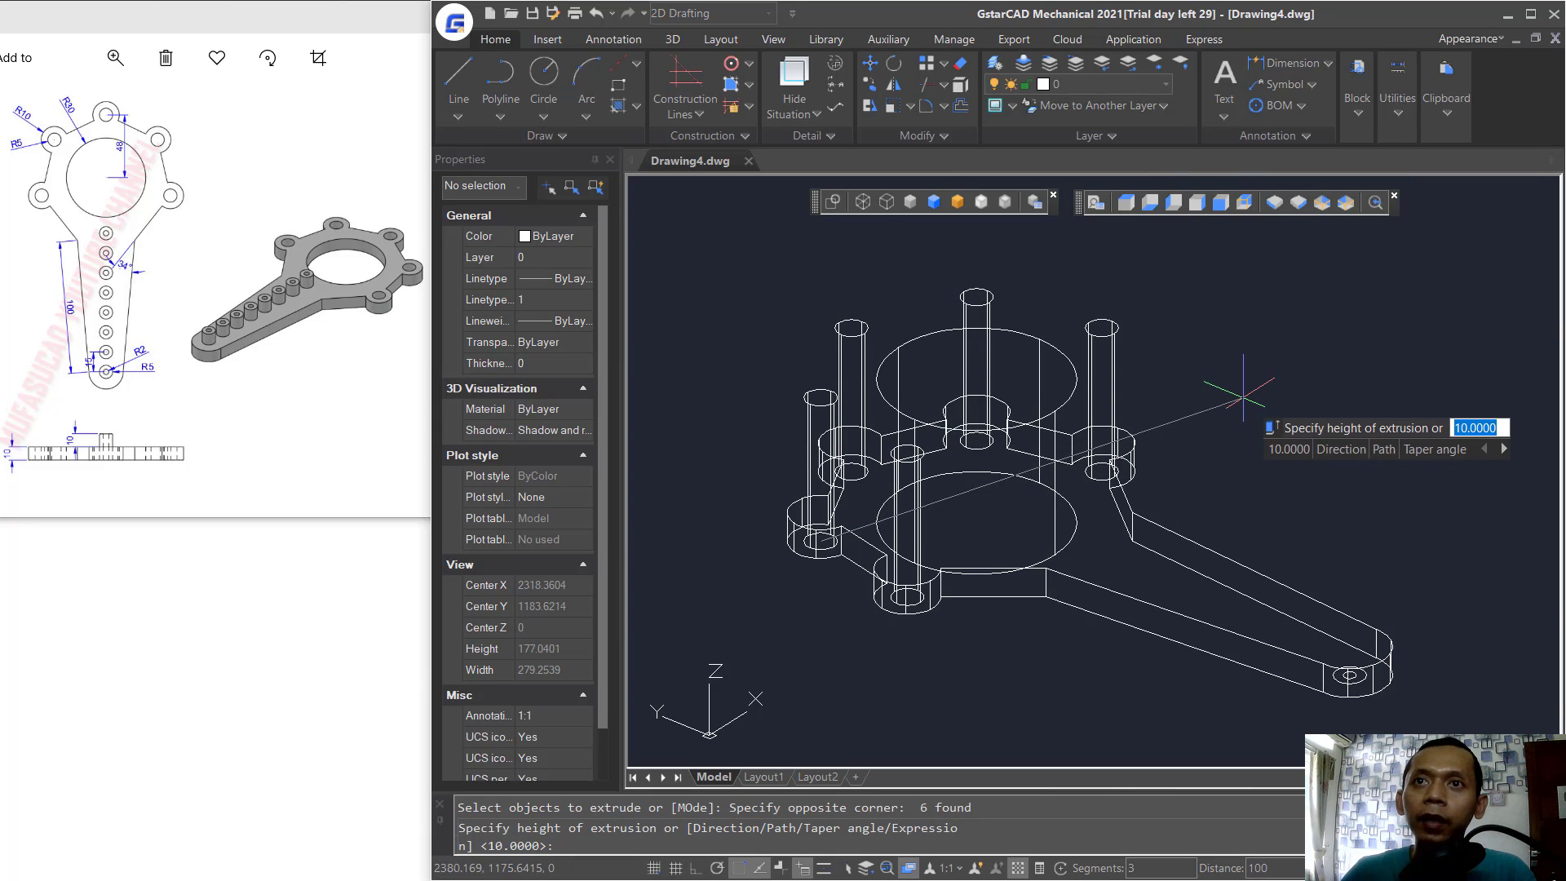
{"action": "type", "text": "20"}
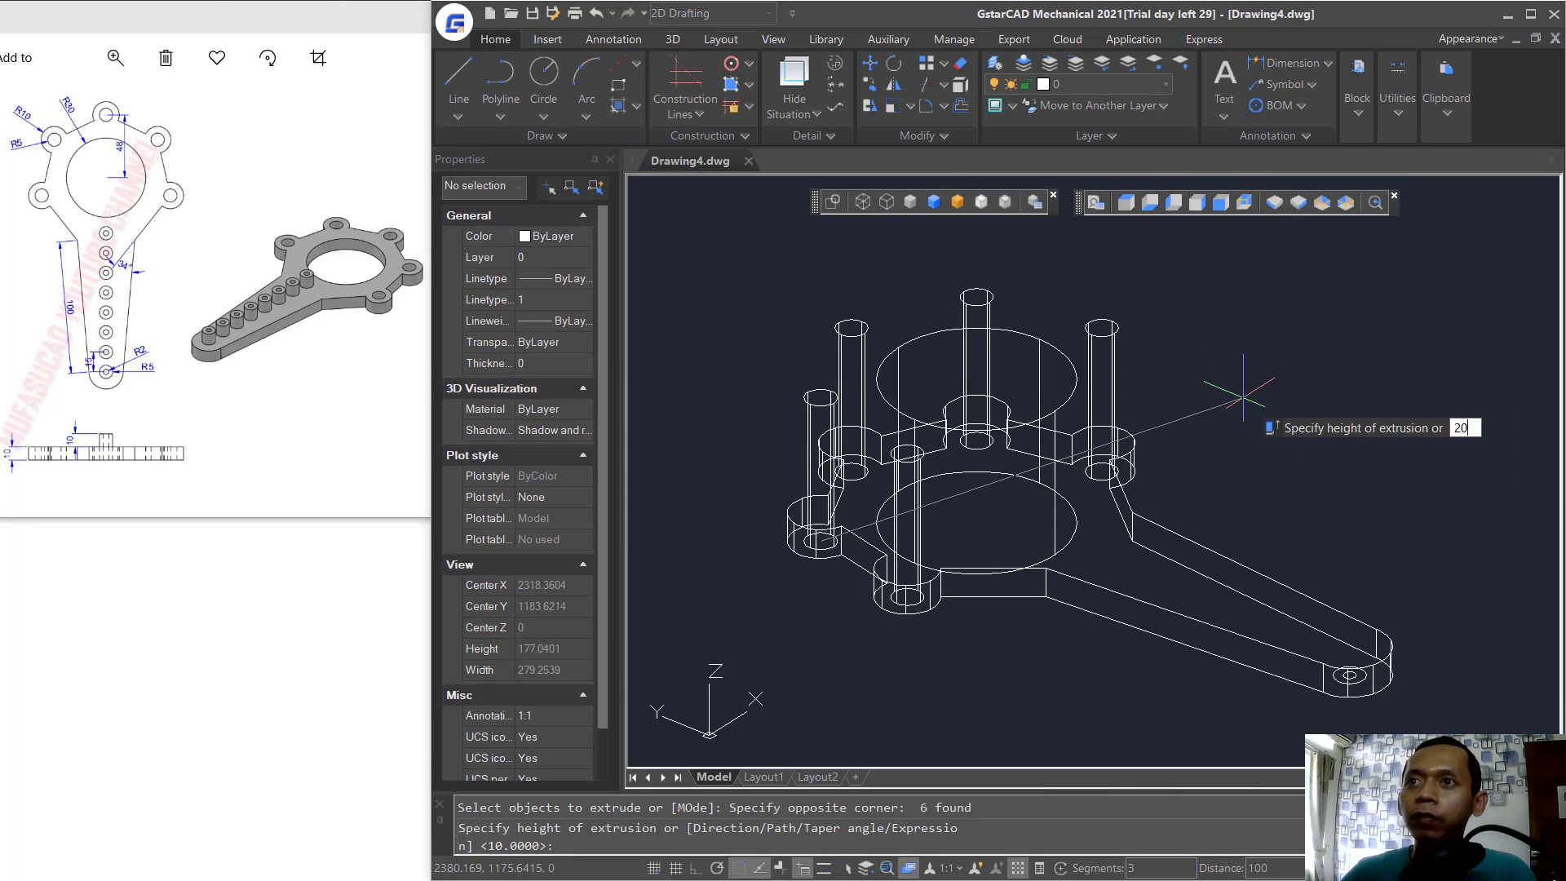
{"action": "key", "text": "Return"}
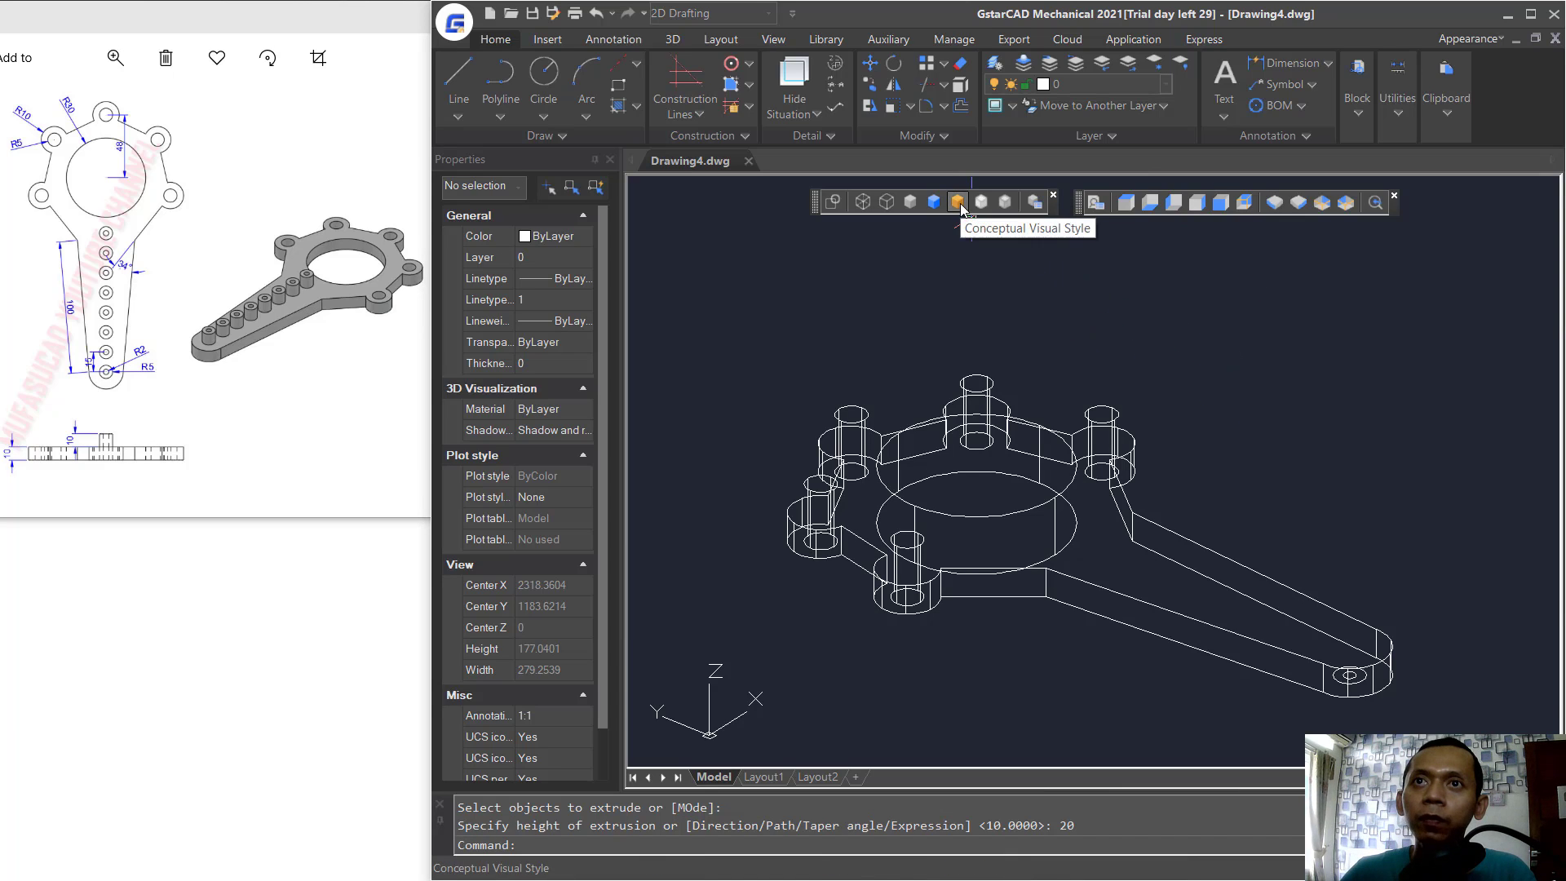
Switch to Conceptual style and subtract the six cylinders from the wrench body.
{"action": "left_click", "coordinate": [936, 200]}
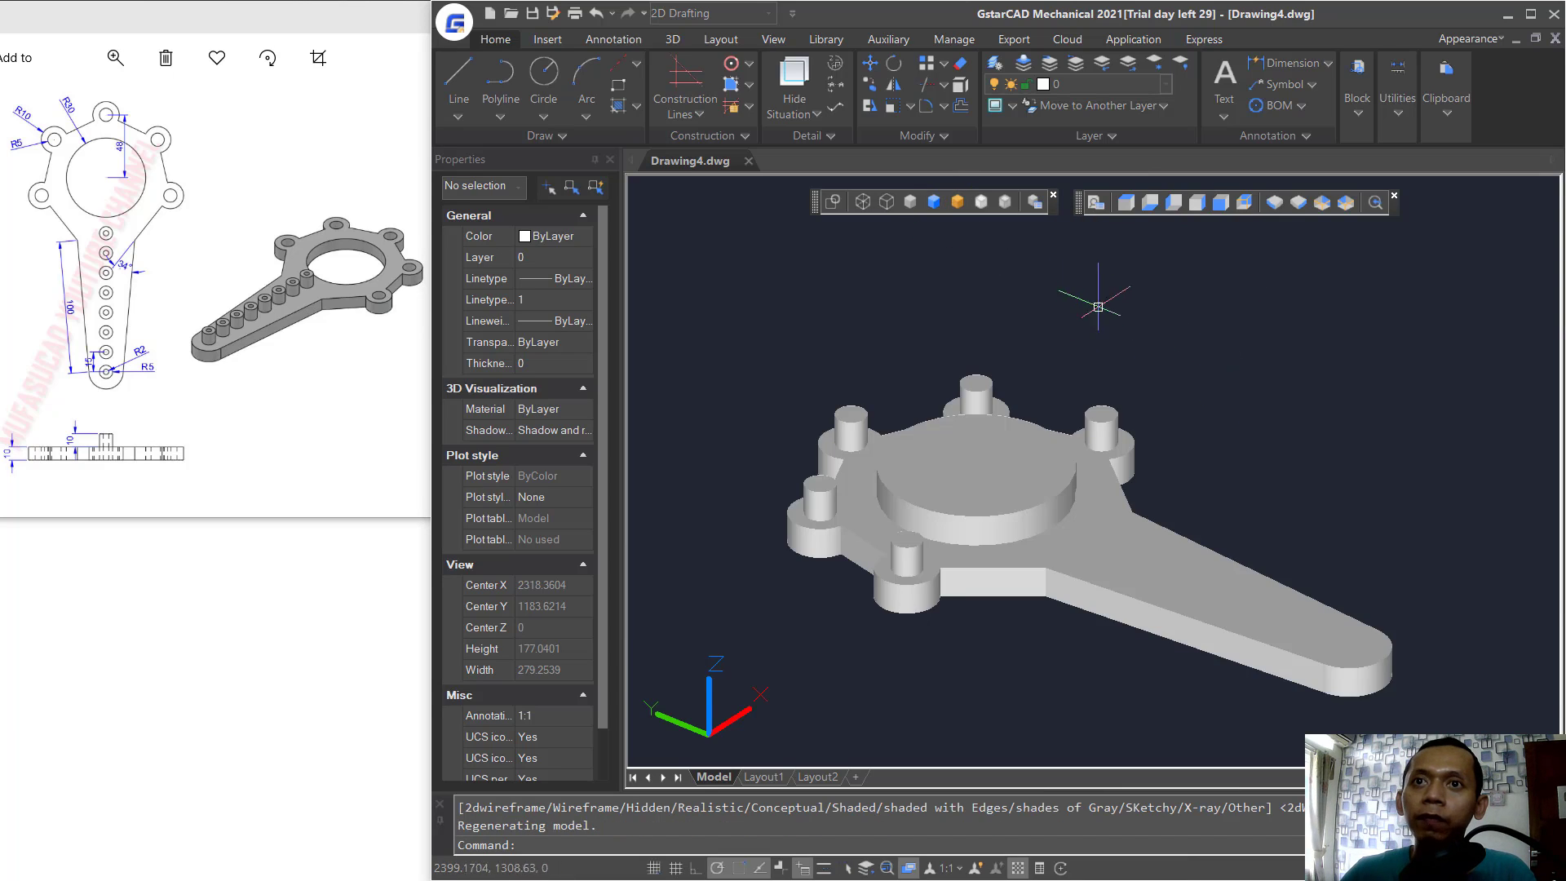
{"action": "type", "text": "su"}
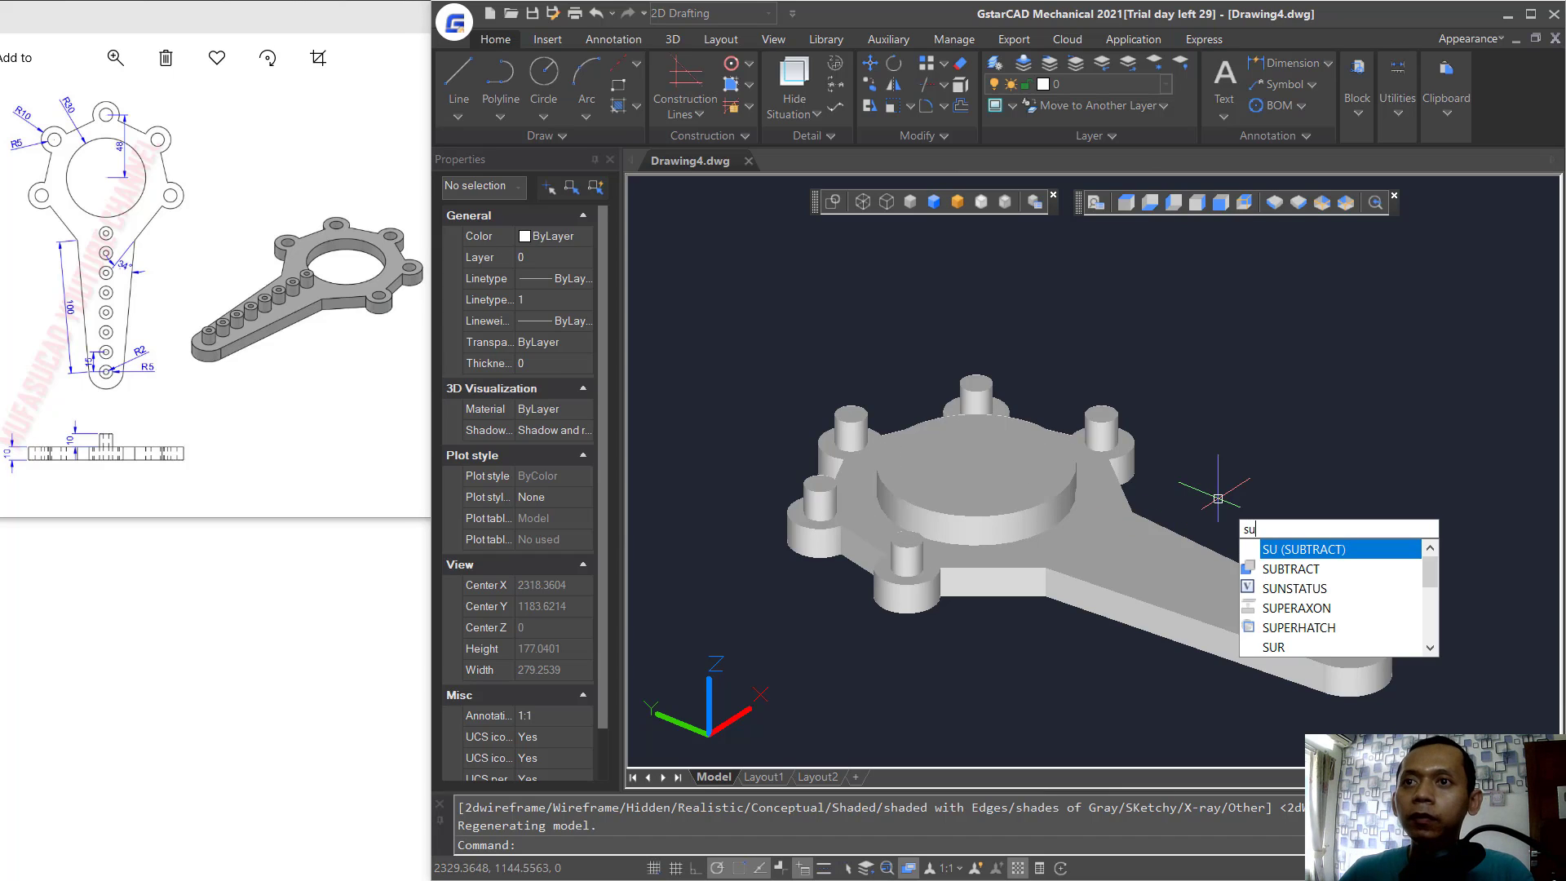
{"action": "key", "text": "Return"}
{"action": "left_click", "coordinate": [1243, 584]}
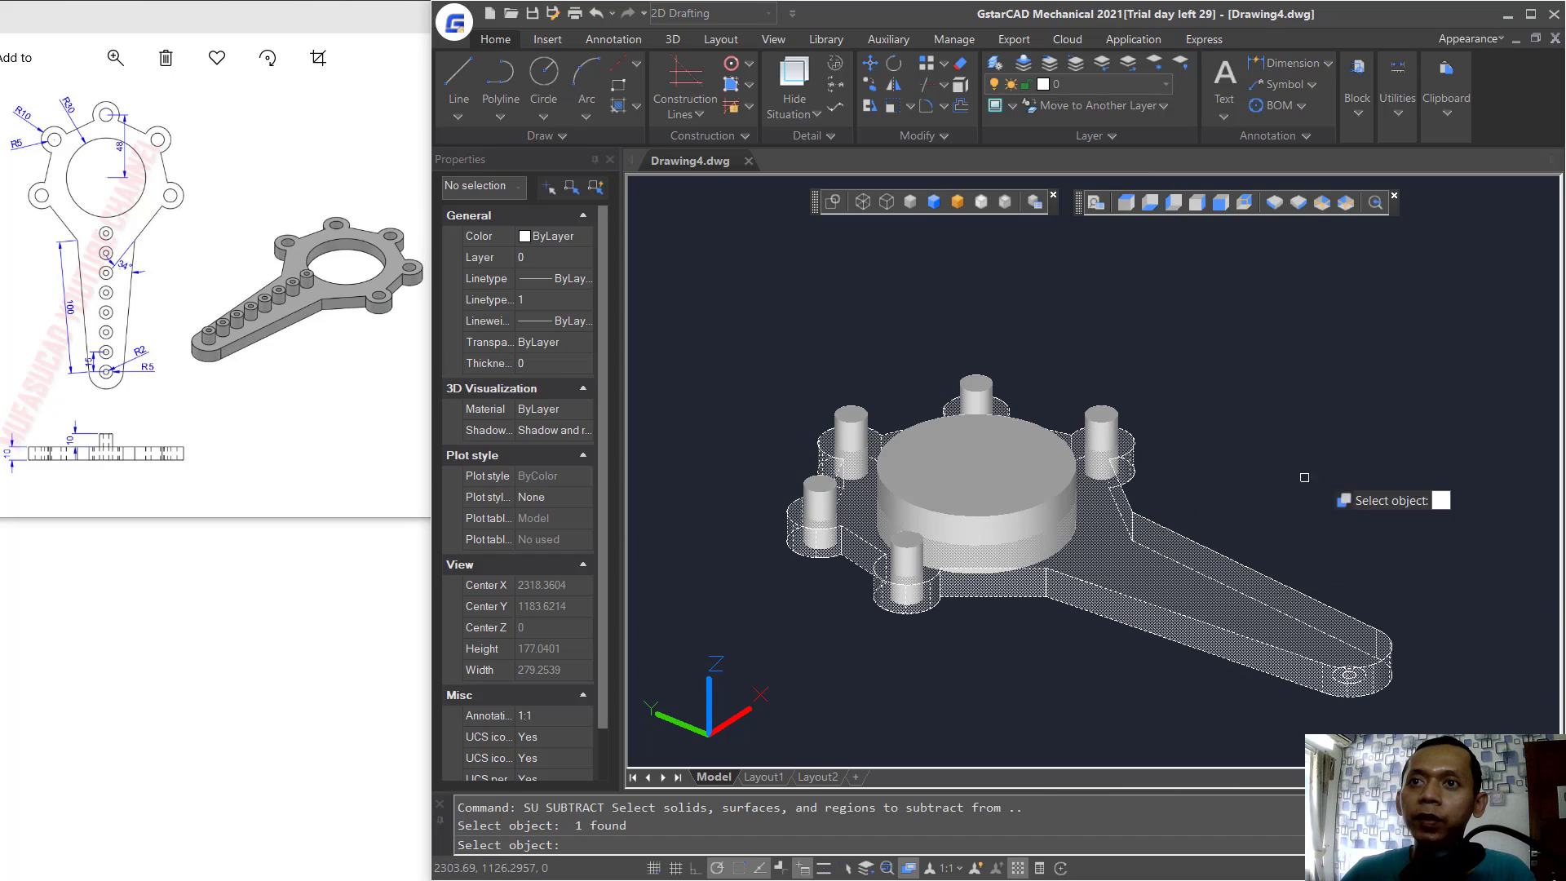
{"action": "key", "text": "Return"}
{"action": "left_click", "coordinate": [978, 400]}
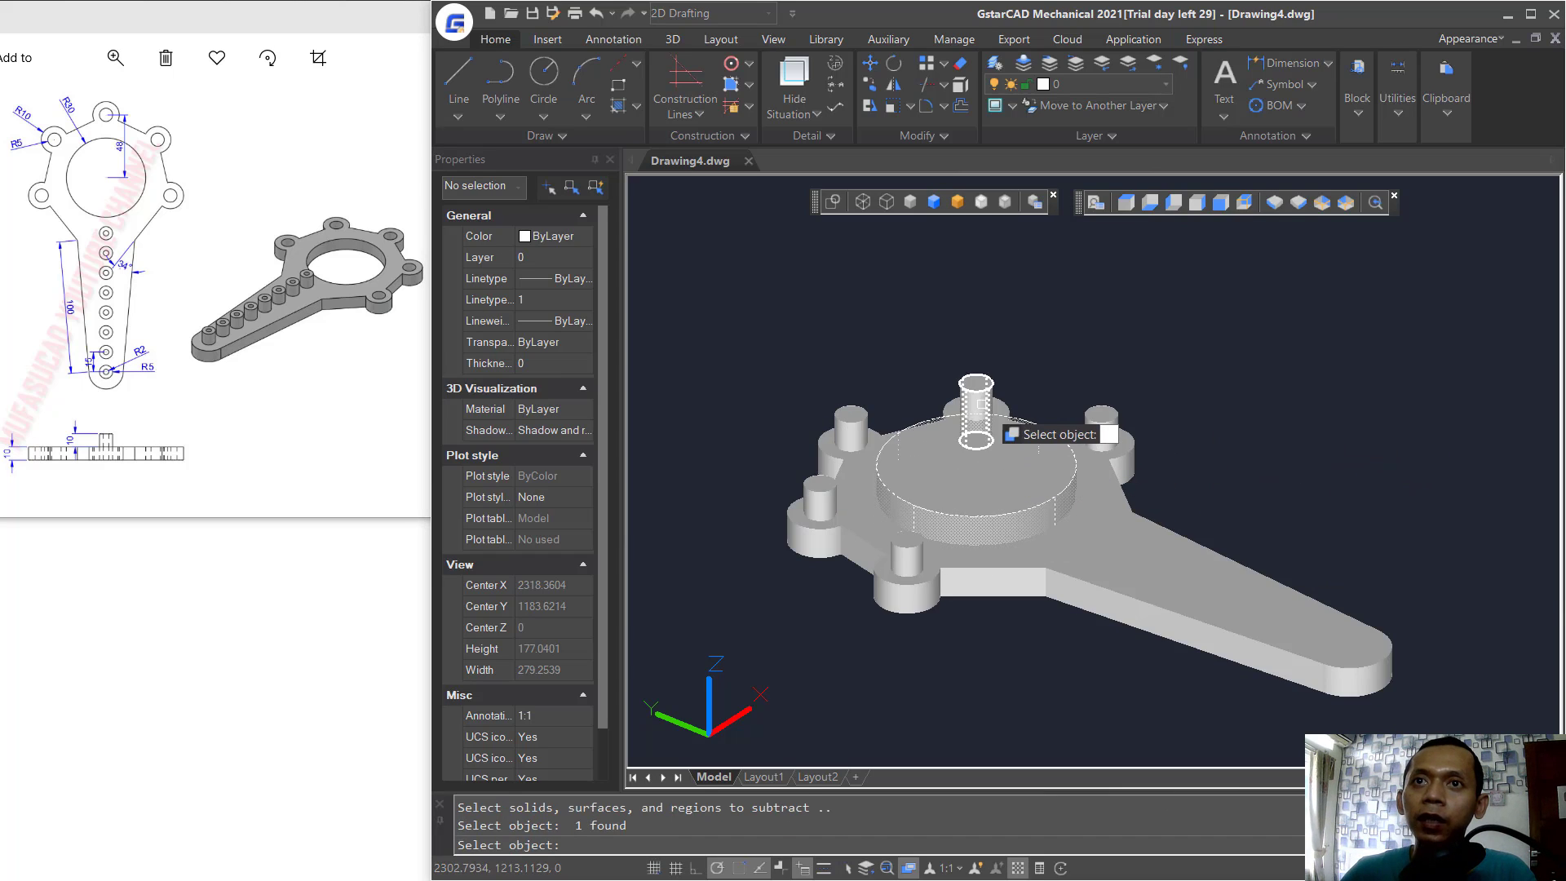
{"action": "left_click", "coordinate": [851, 428]}
{"action": "left_click", "coordinate": [814, 499]}
{"action": "left_click", "coordinate": [814, 499]}
{"action": "left_click", "coordinate": [907, 542]}
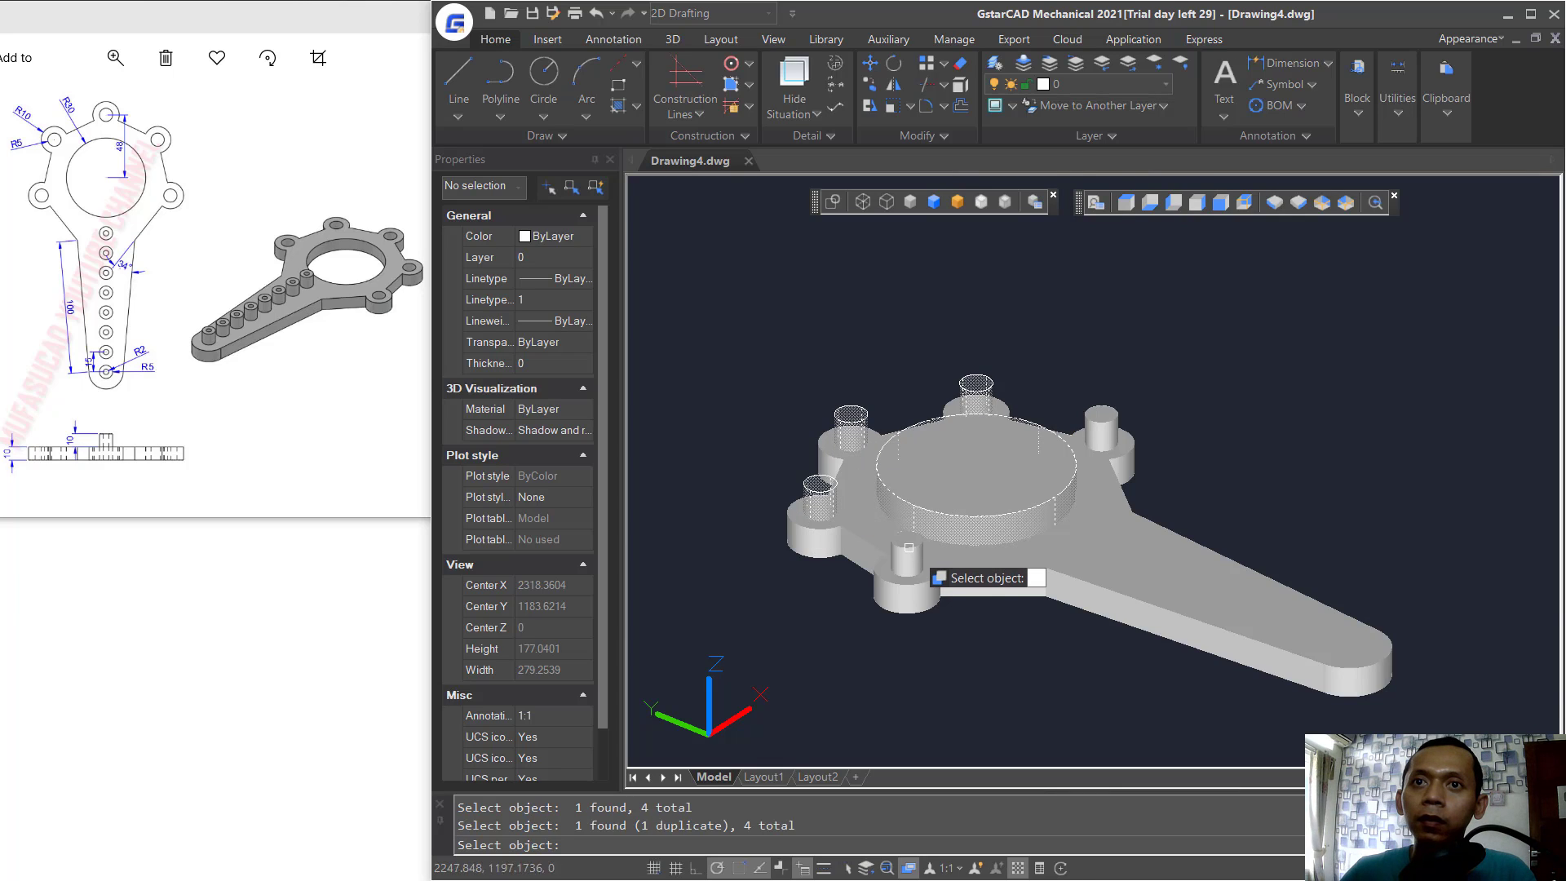
{"action": "left_click", "coordinate": [1095, 422]}
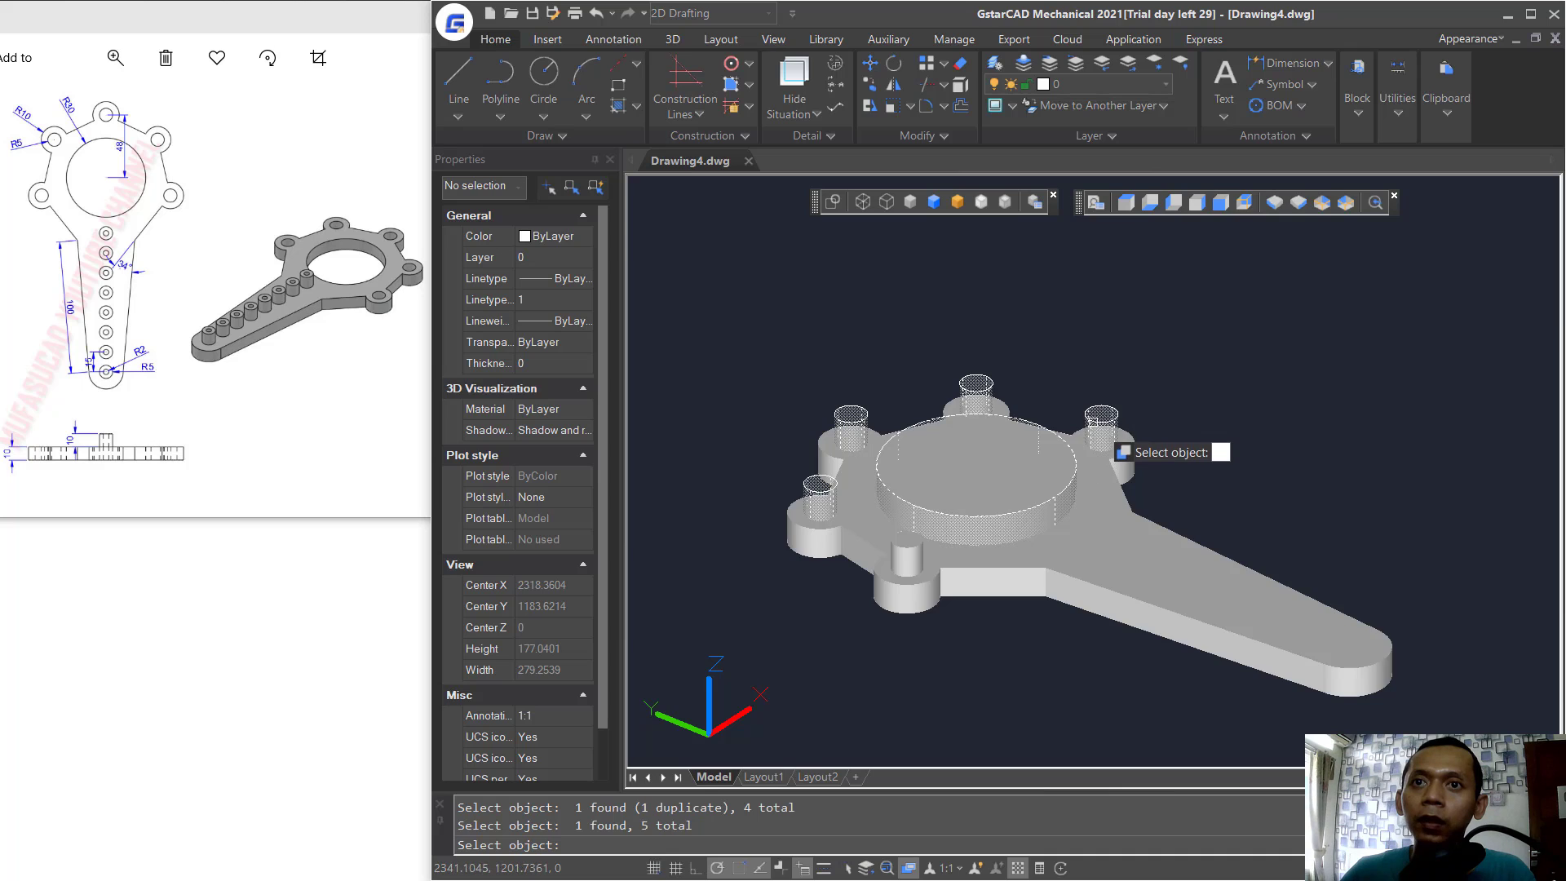
{"action": "left_click", "coordinate": [907, 573]}
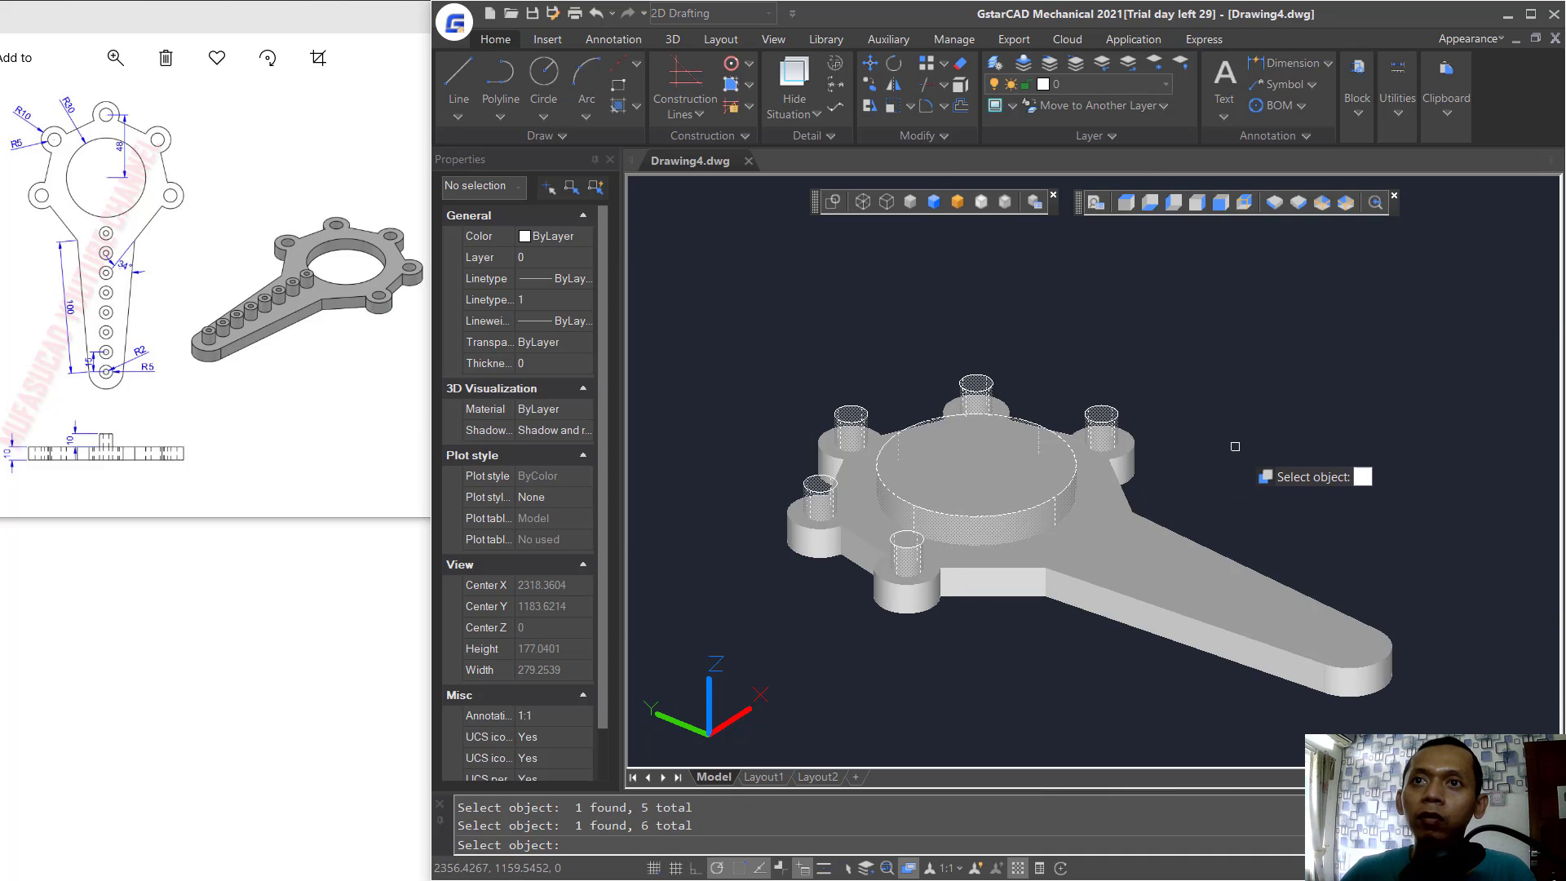
{"action": "key", "text": "Return"}
{"action": "mouse_move", "coordinate": [1184, 431]}
{"action": "middle_mouse_down", "text": "shift"}
{"action": "mouse_move", "coordinate": [1163, 549]}
{"action": "mouse_move", "coordinate": [1181, 454]}
{"action": "middle_mouse_up", "text": "shift"}
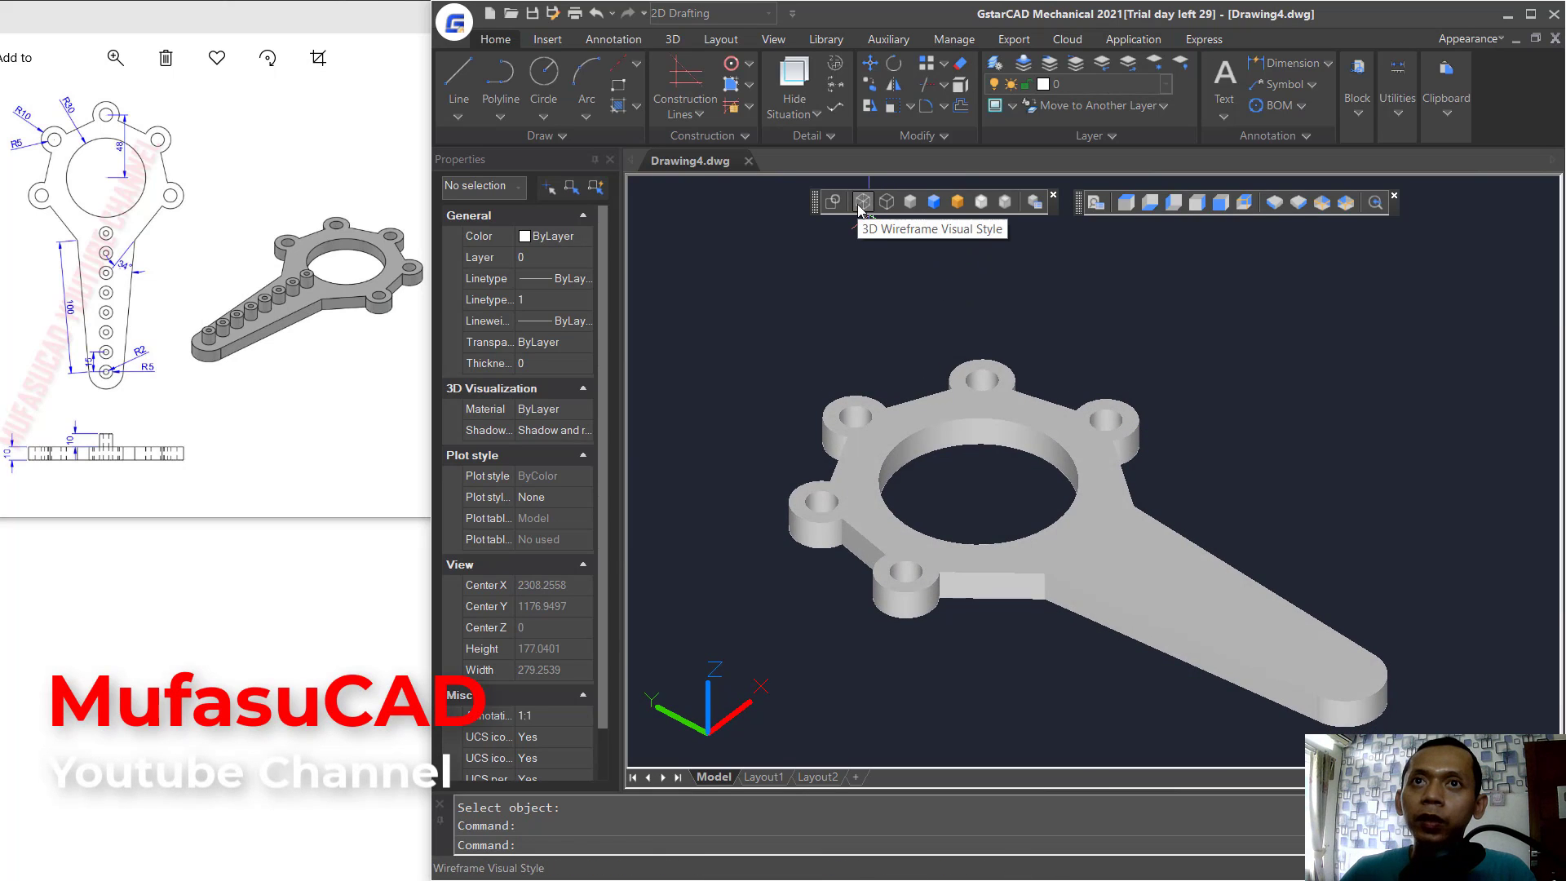
Return to wireframe and extrude the two handle-tip circles 20 high.
{"action": "left_click", "coordinate": [862, 201]}
{"action": "type", "text": "ext"}
{"action": "key", "text": "Return"}
{"action": "scroll", "coordinate": [1304, 657], "scroll_direction": "up", "scroll_amount": 2}
{"action": "left_click", "coordinate": [1305, 633]}
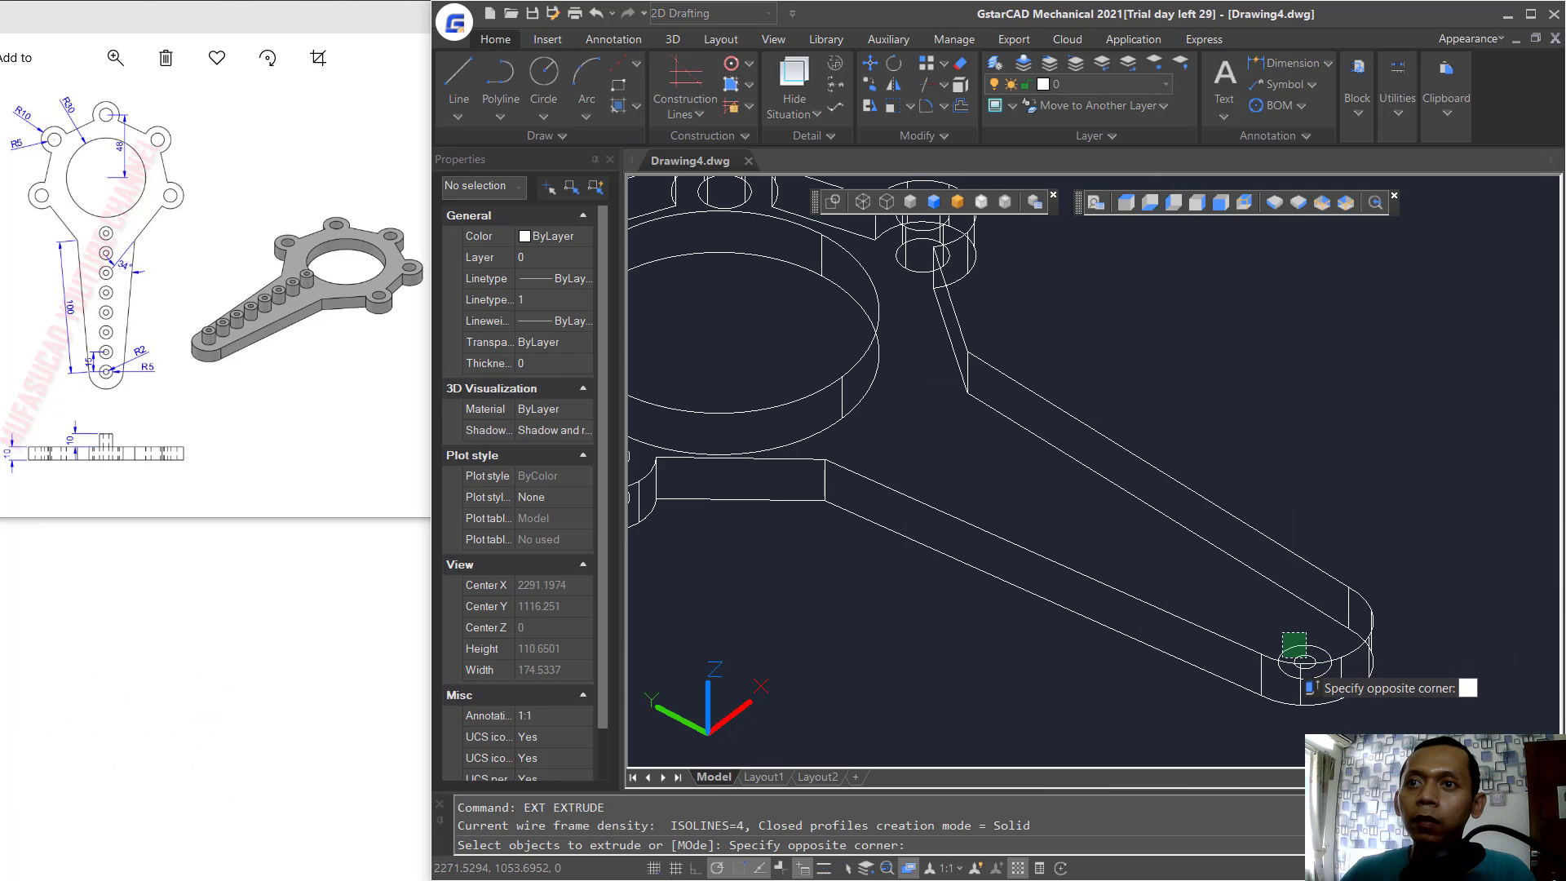
{"action": "left_click", "coordinate": [1283, 657]}
{"action": "key", "text": "Return"}
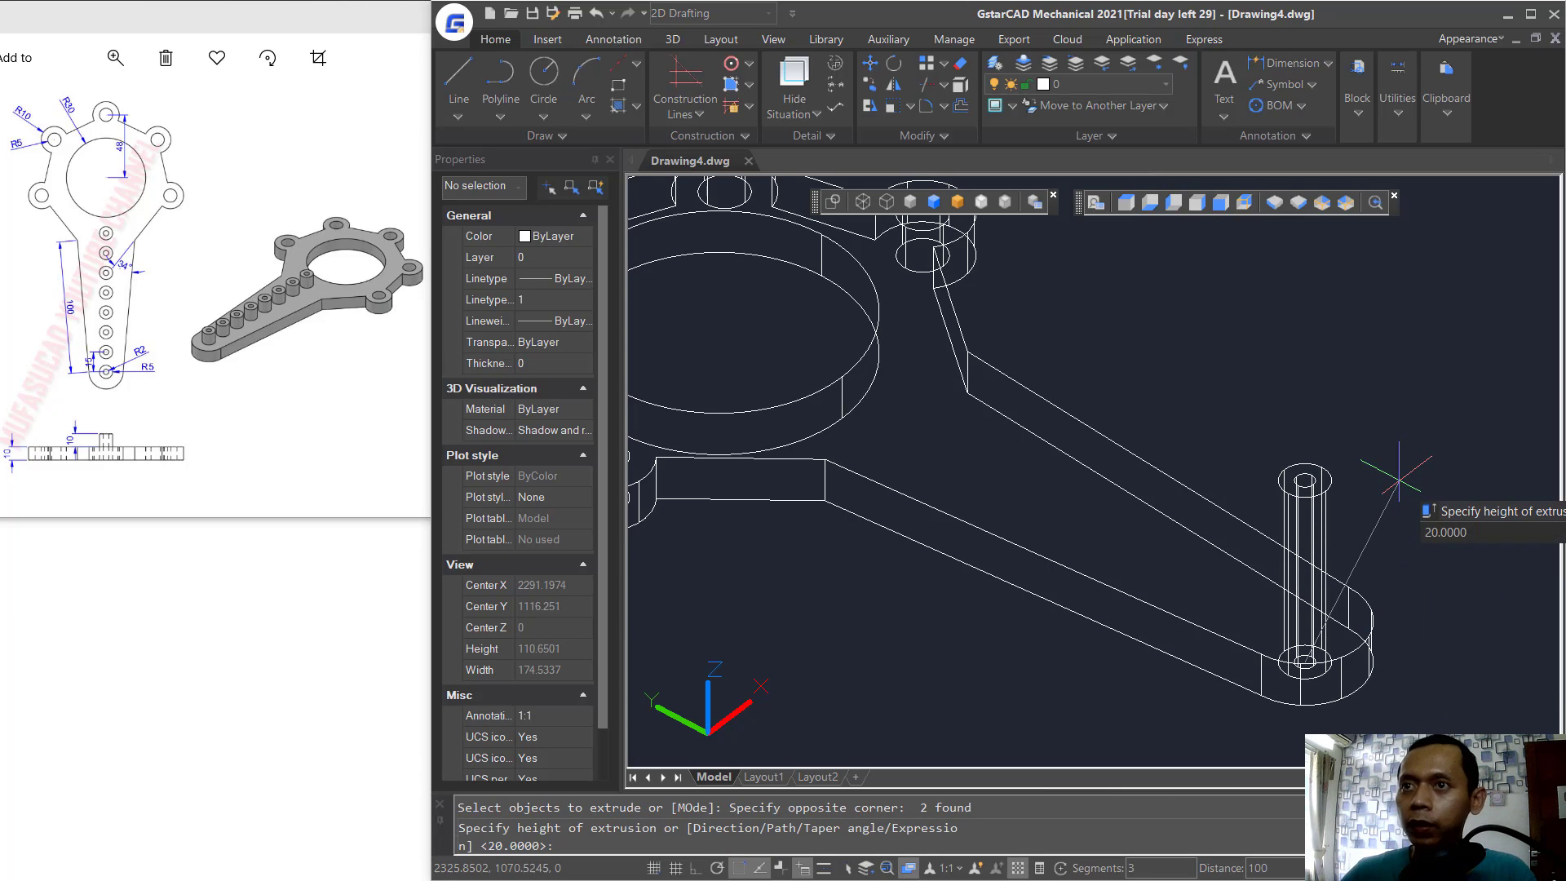
{"action": "type", "text": "20"}
{"action": "key", "text": "Return"}
{"action": "scroll", "coordinate": [1341, 520], "scroll_direction": "down", "scroll_amount": 2}
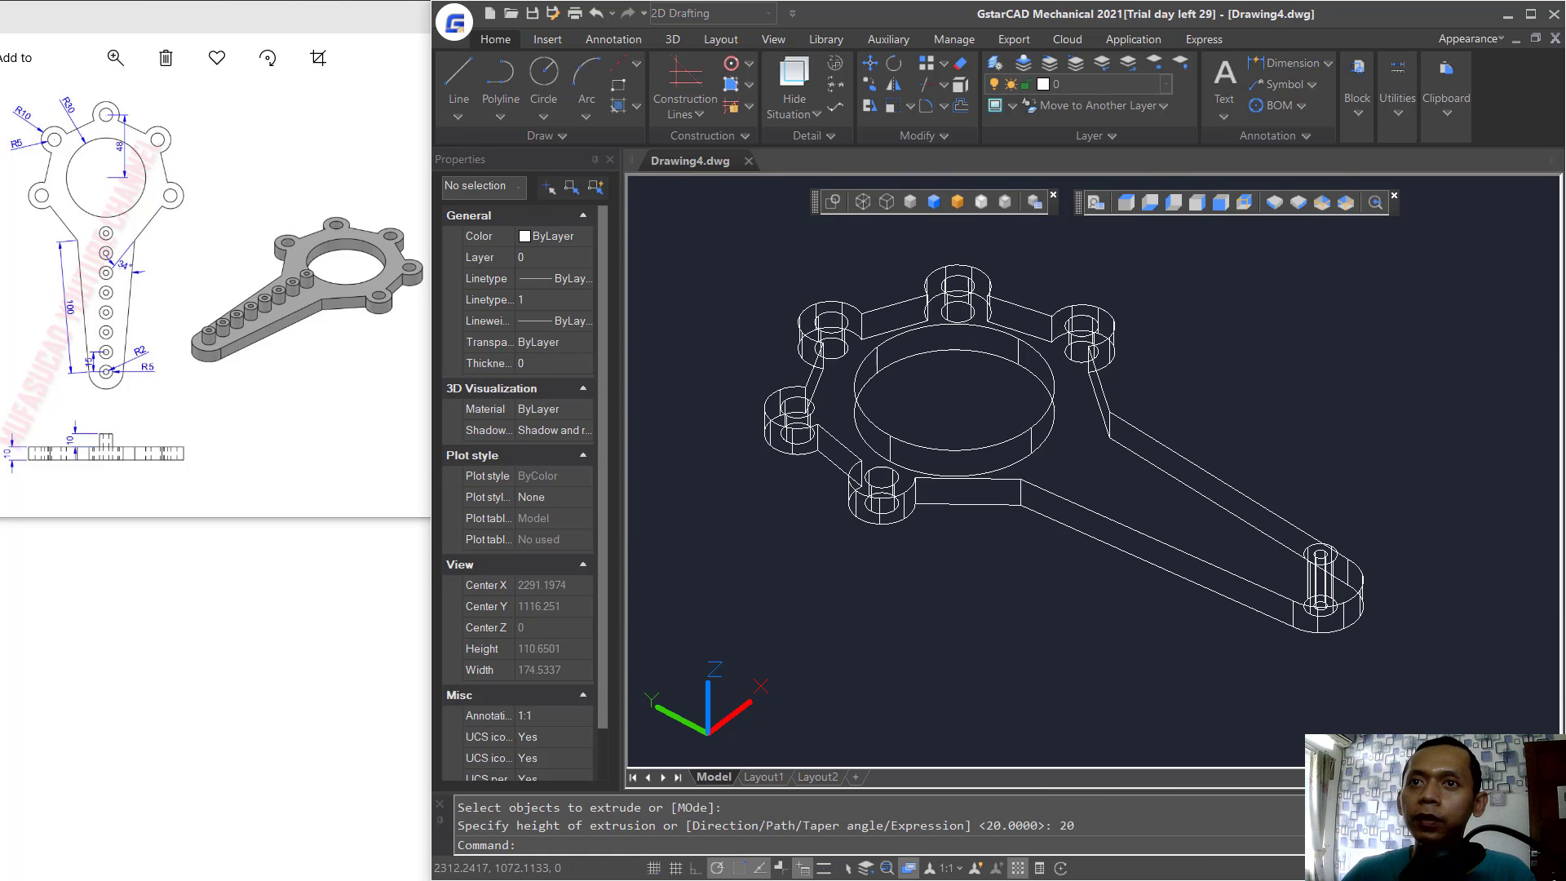
{"action": "middle_click_drag", "start_coordinate": [1362, 490], "coordinate": [1351, 508]}
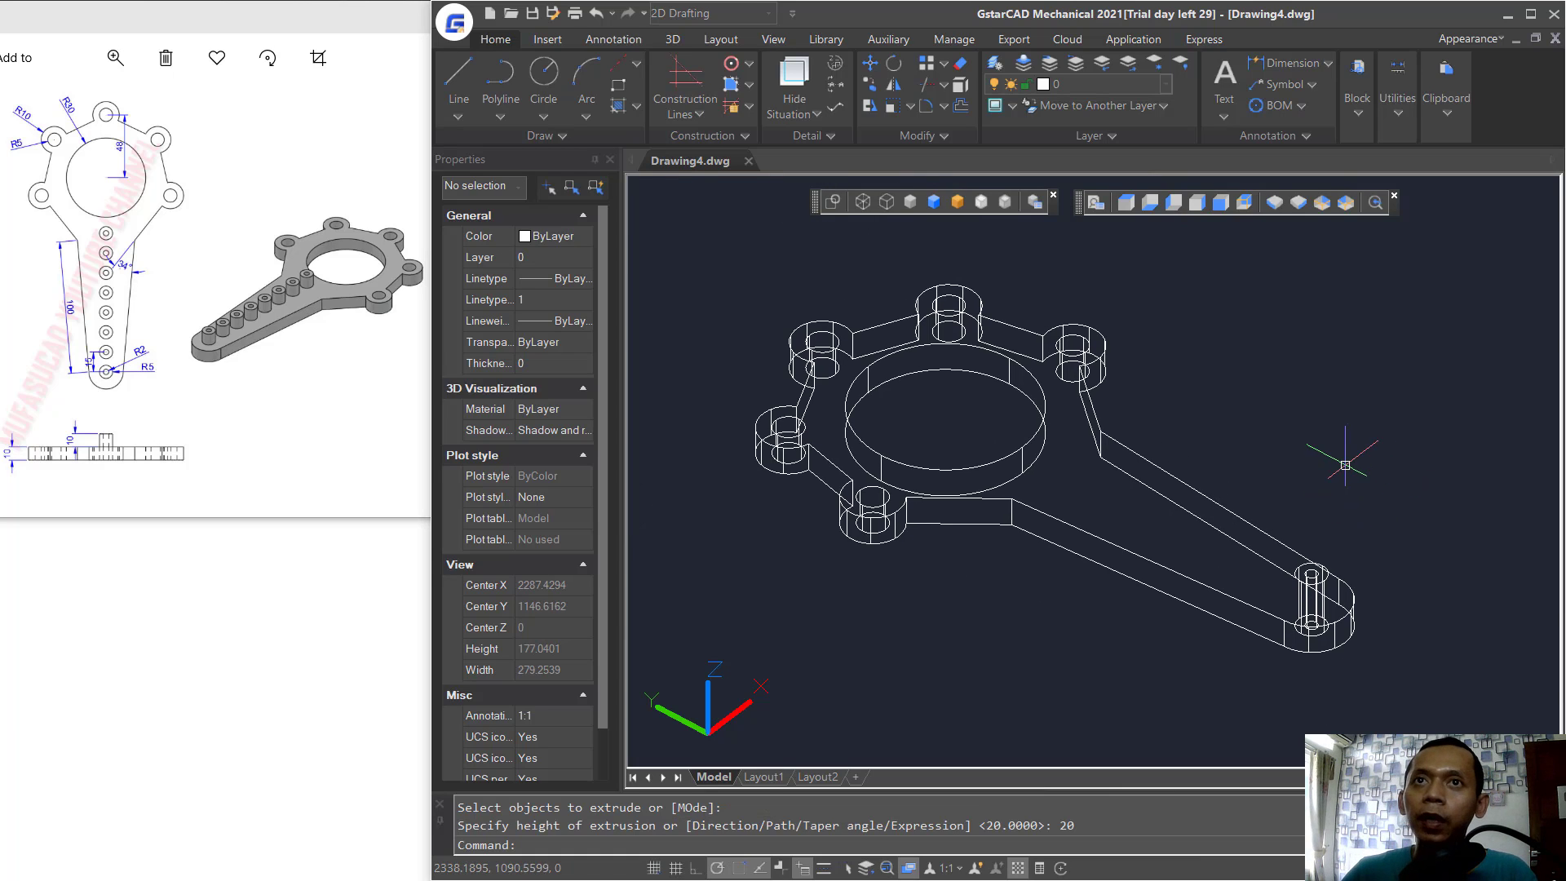
Rectangular-array the two tip cylinders as 1 column by 8 rows, spaced 15 along the handle.
{"action": "type", "text": "array"}
{"action": "key", "text": "Return"}
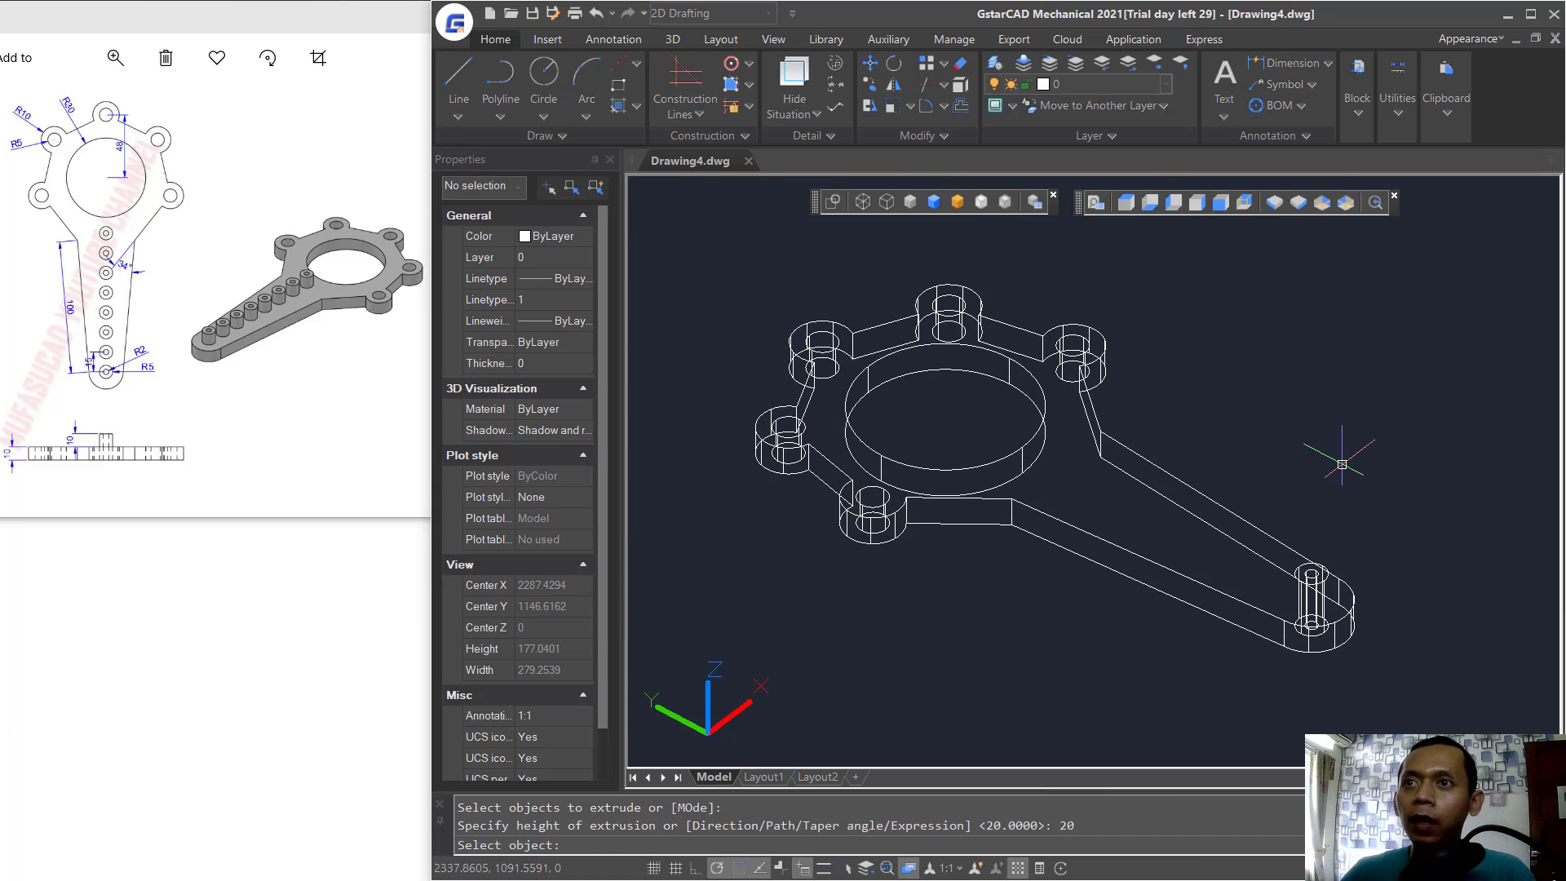
{"action": "left_click", "coordinate": [1254, 446]}
{"action": "left_click", "coordinate": [1349, 718]}
{"action": "key", "text": "Return"}
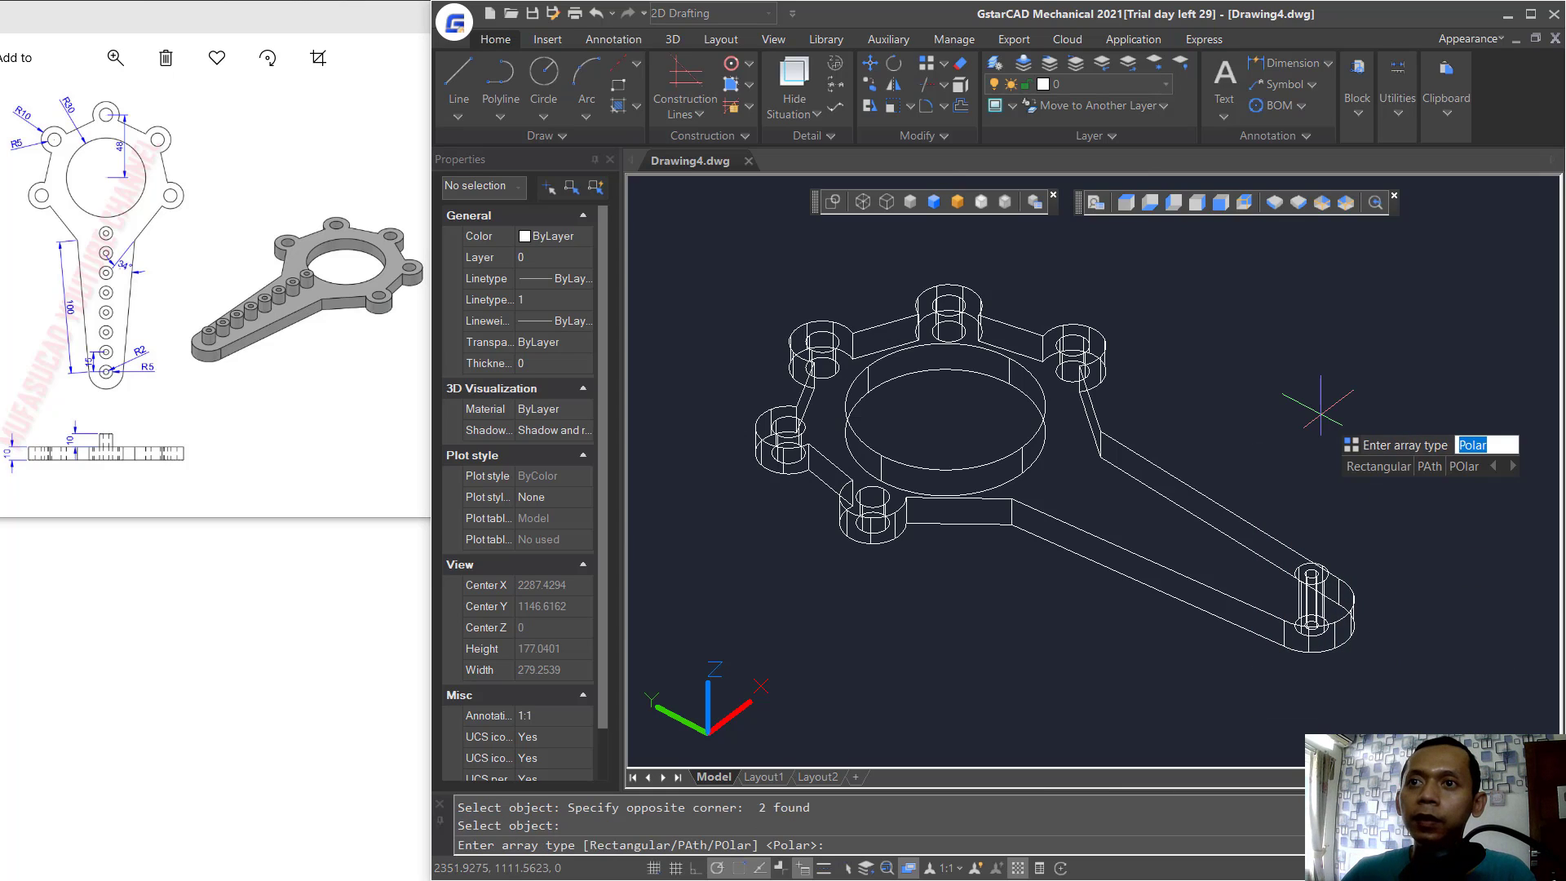
{"action": "type", "text": "r"}
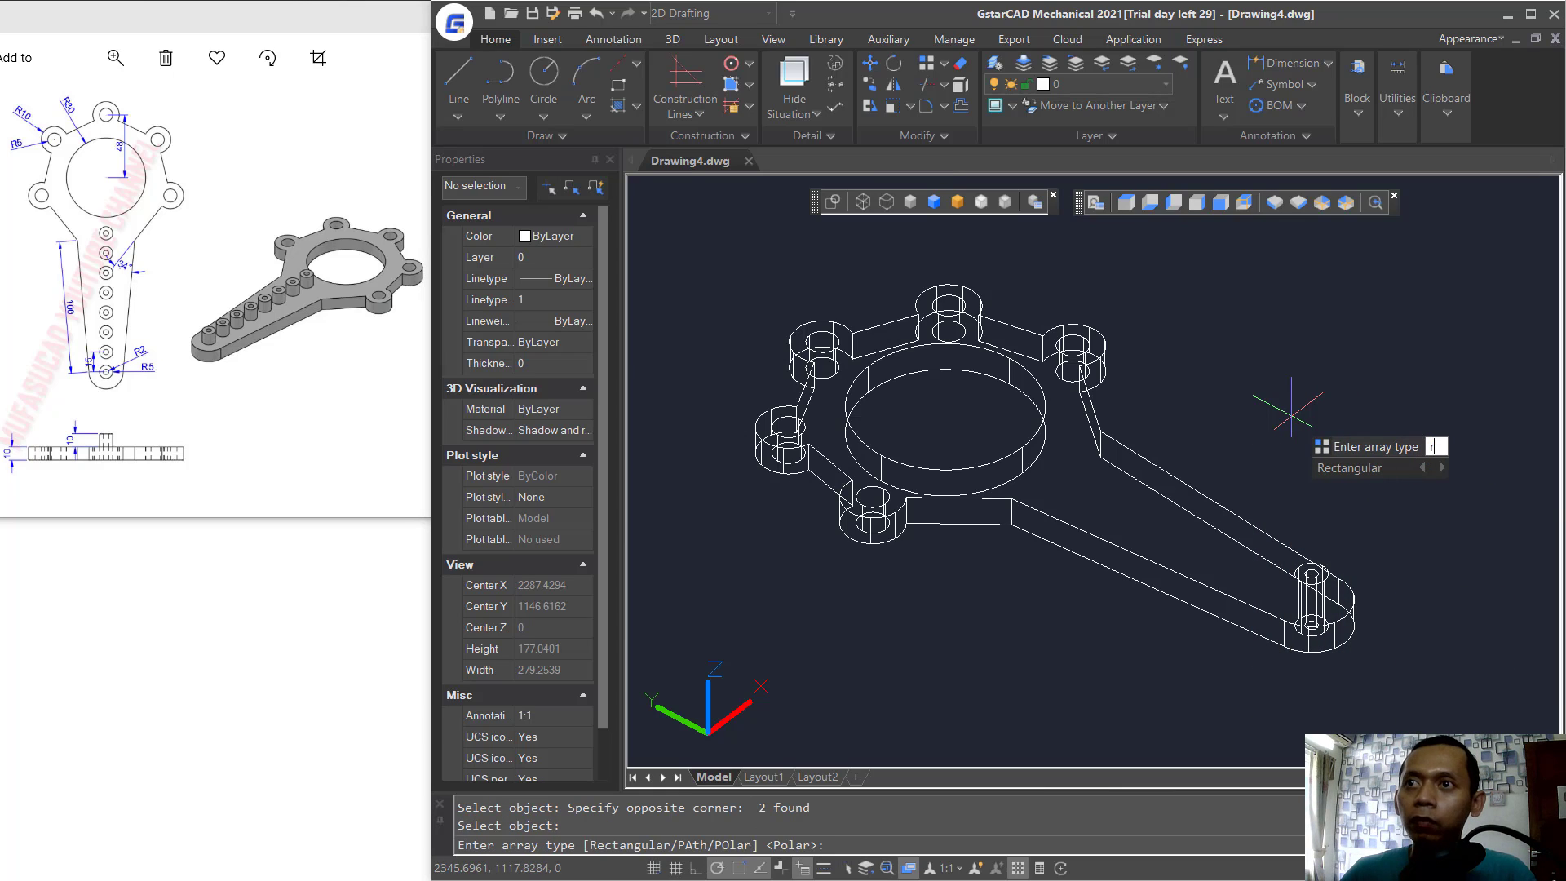
{"action": "key", "text": "Return"}
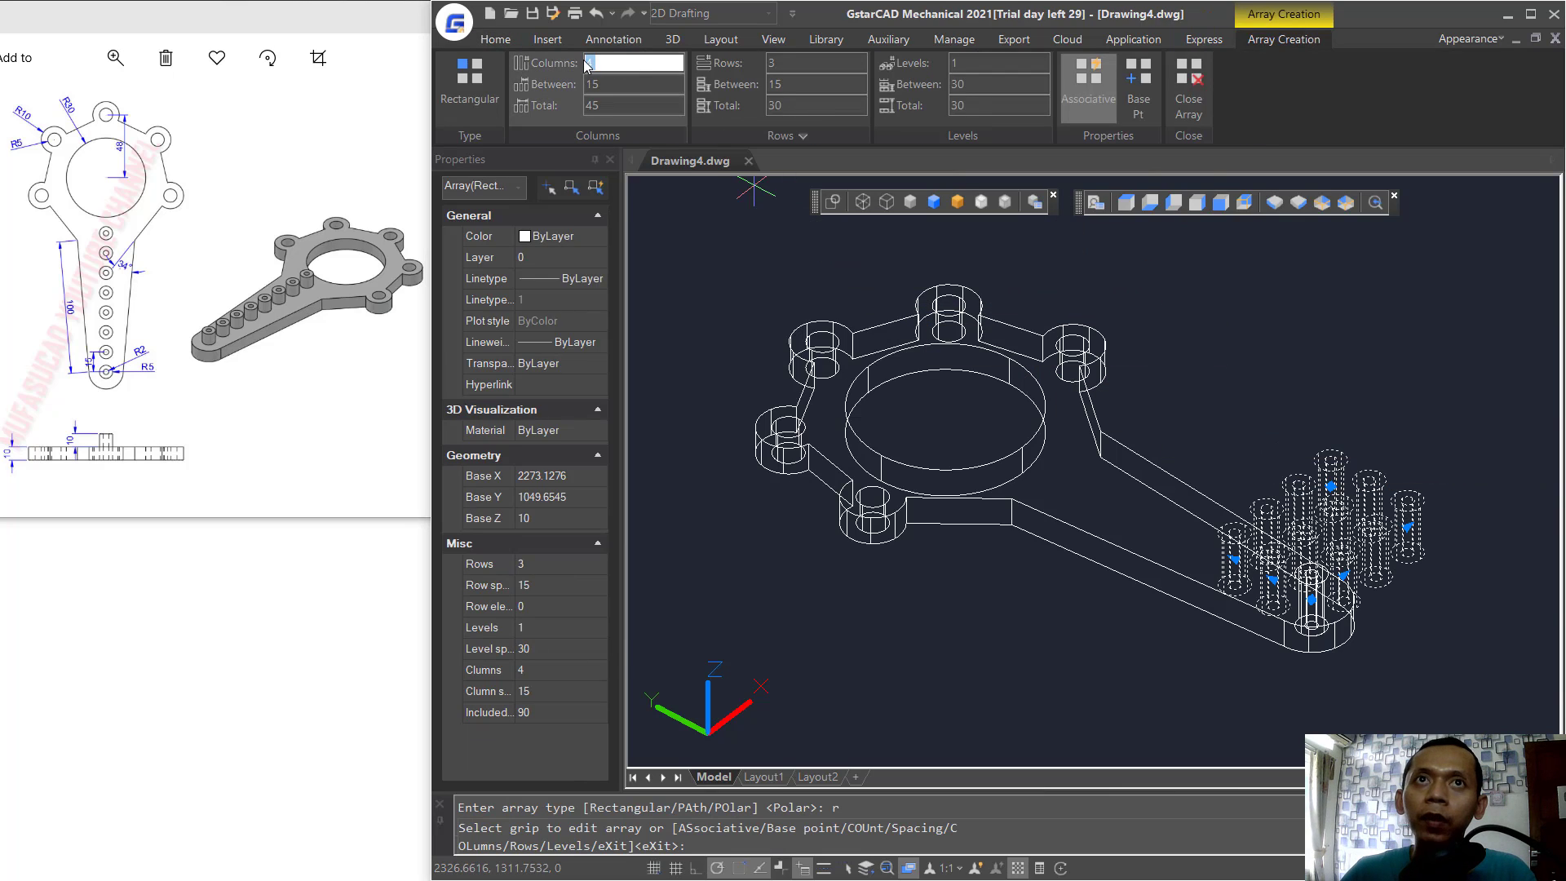
{"action": "type", "text": "1"}
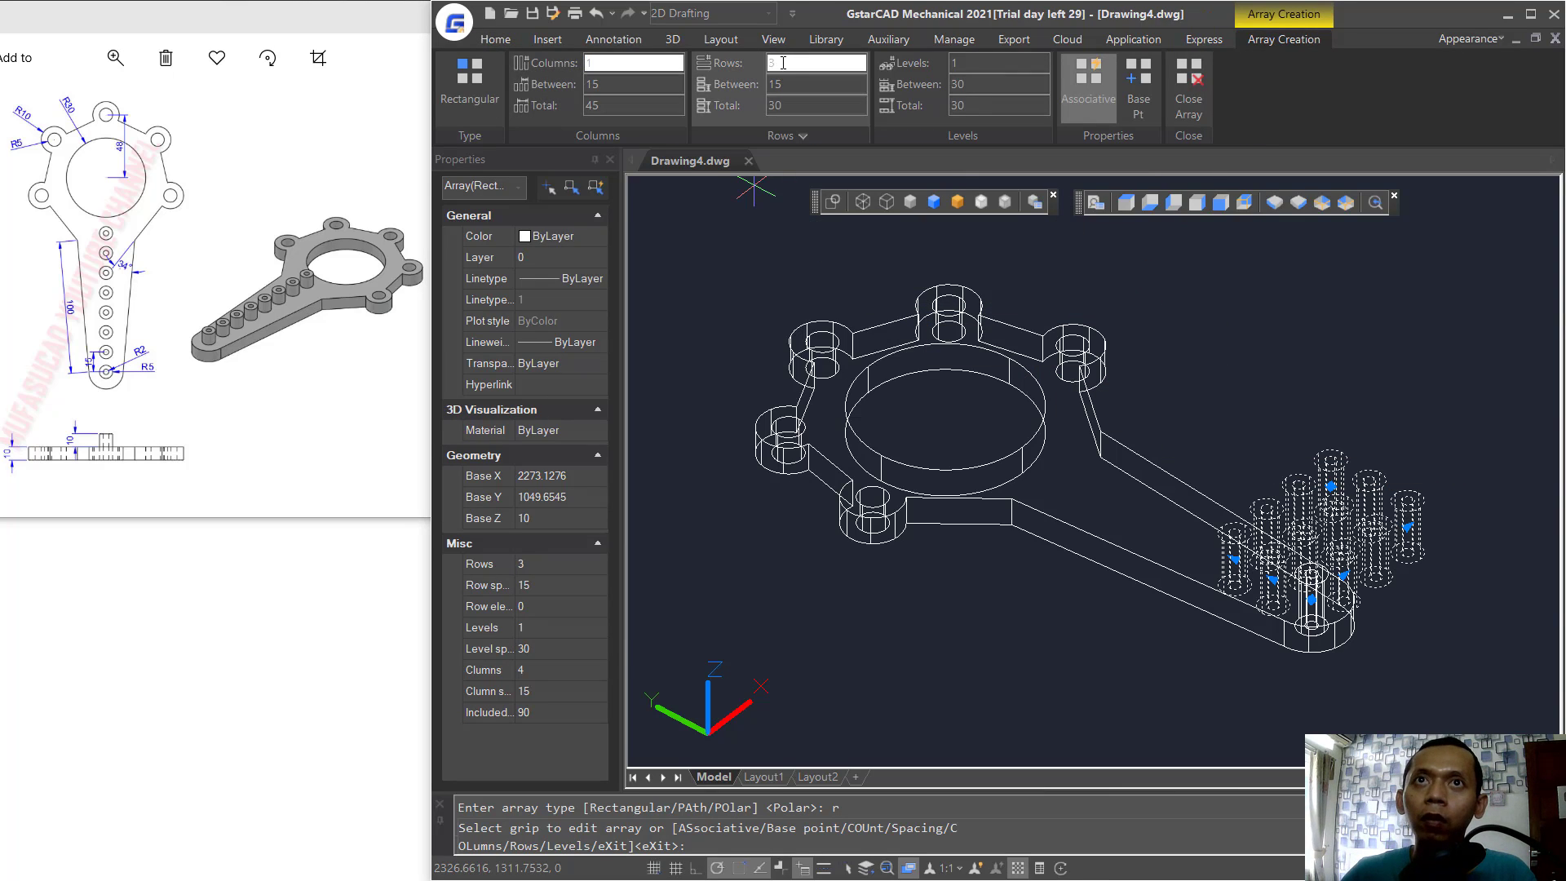
{"action": "key", "text": "Return"}
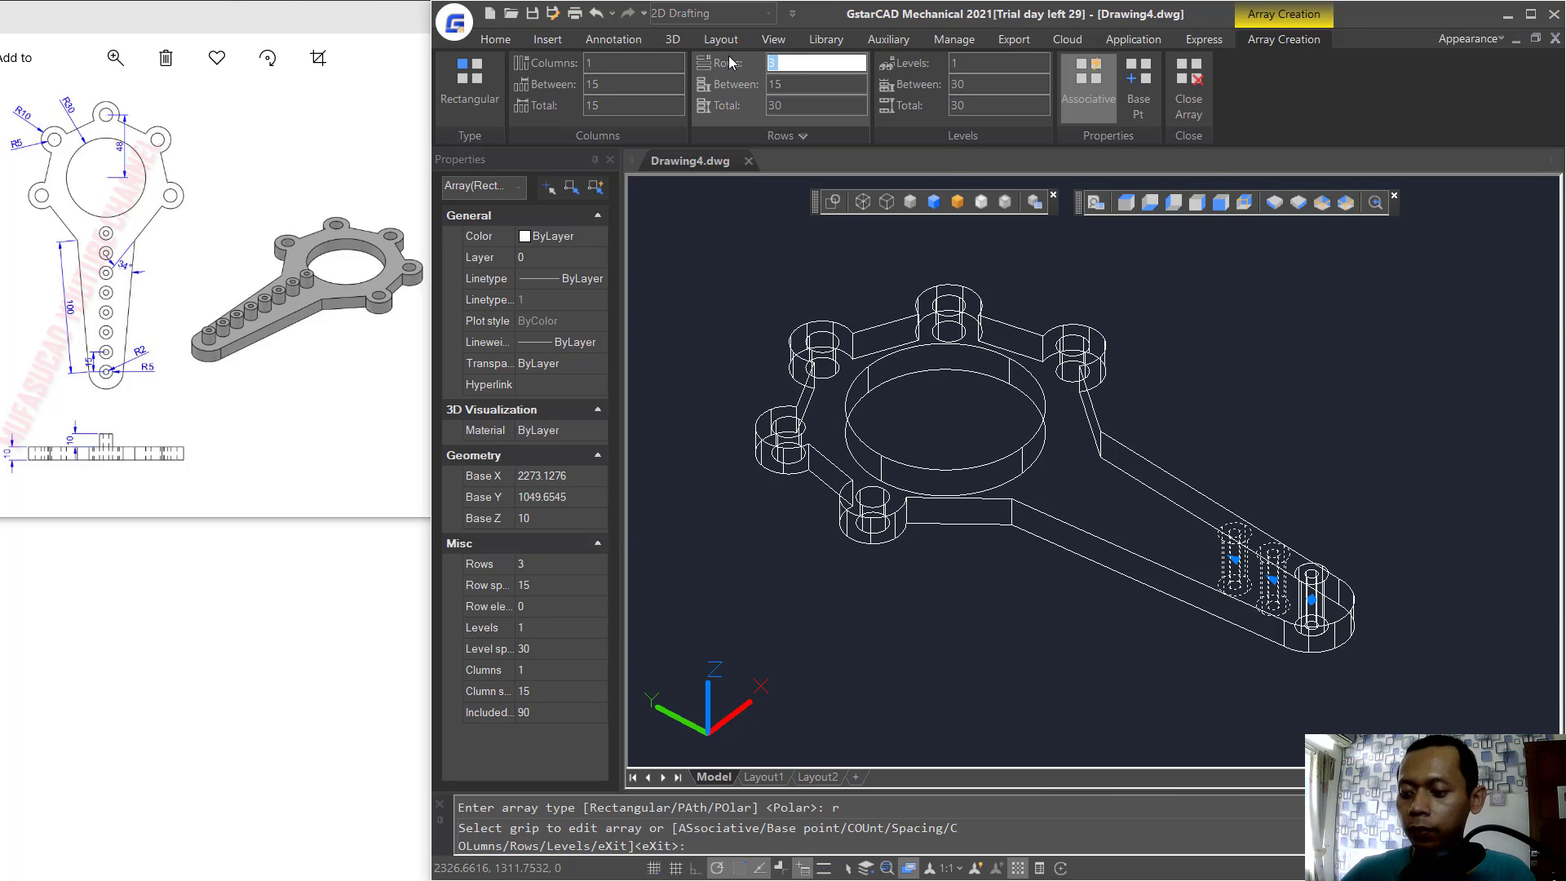
{"action": "type", "text": "8"}
{"action": "key", "text": "Return"}
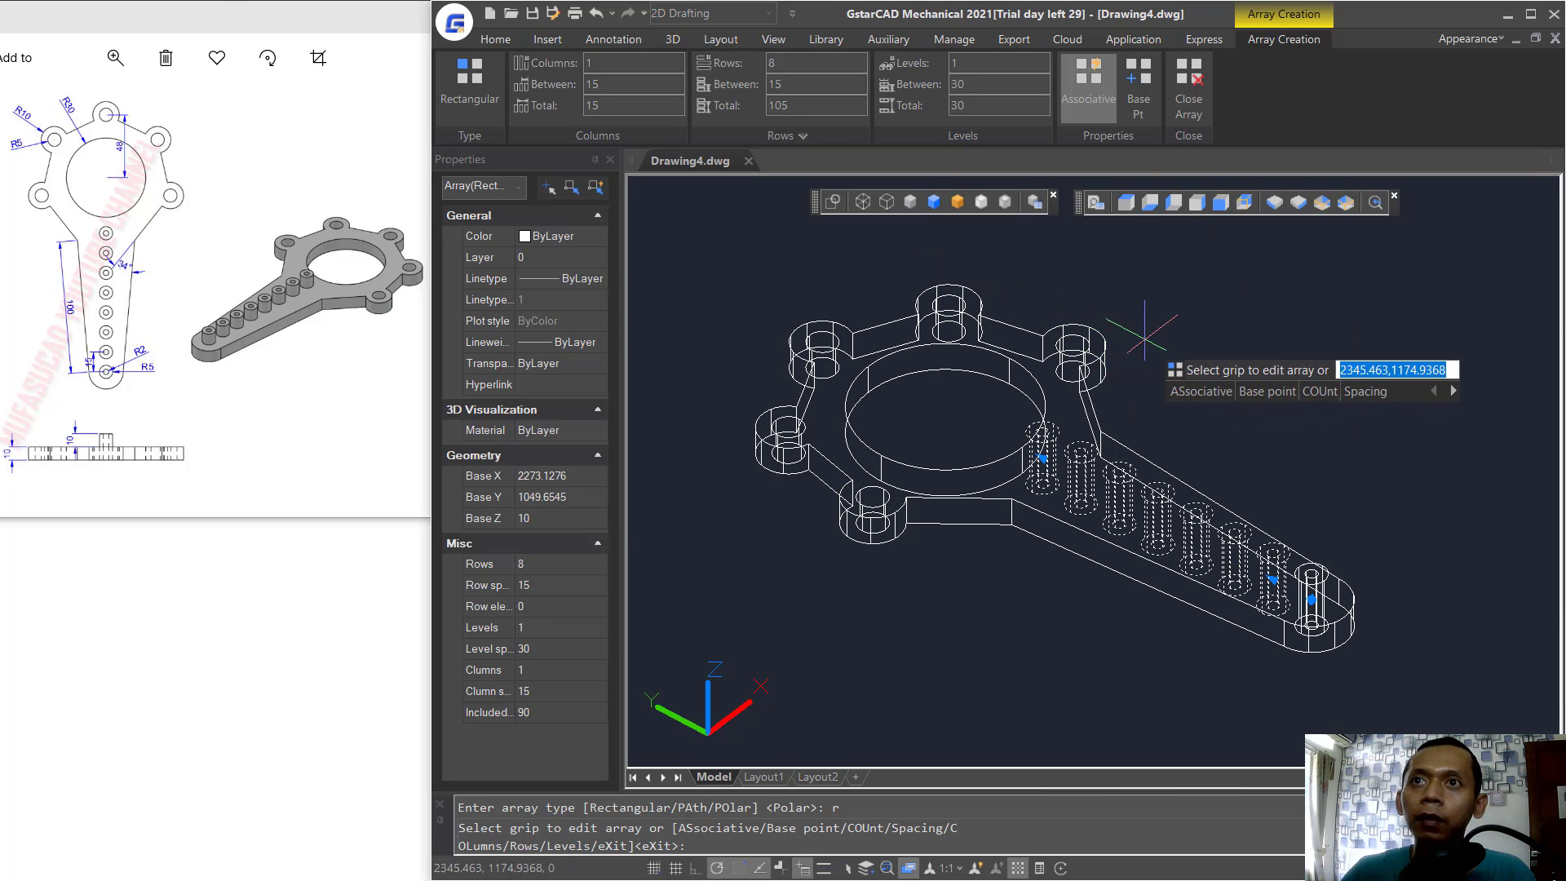
{"action": "key", "text": "Return"}
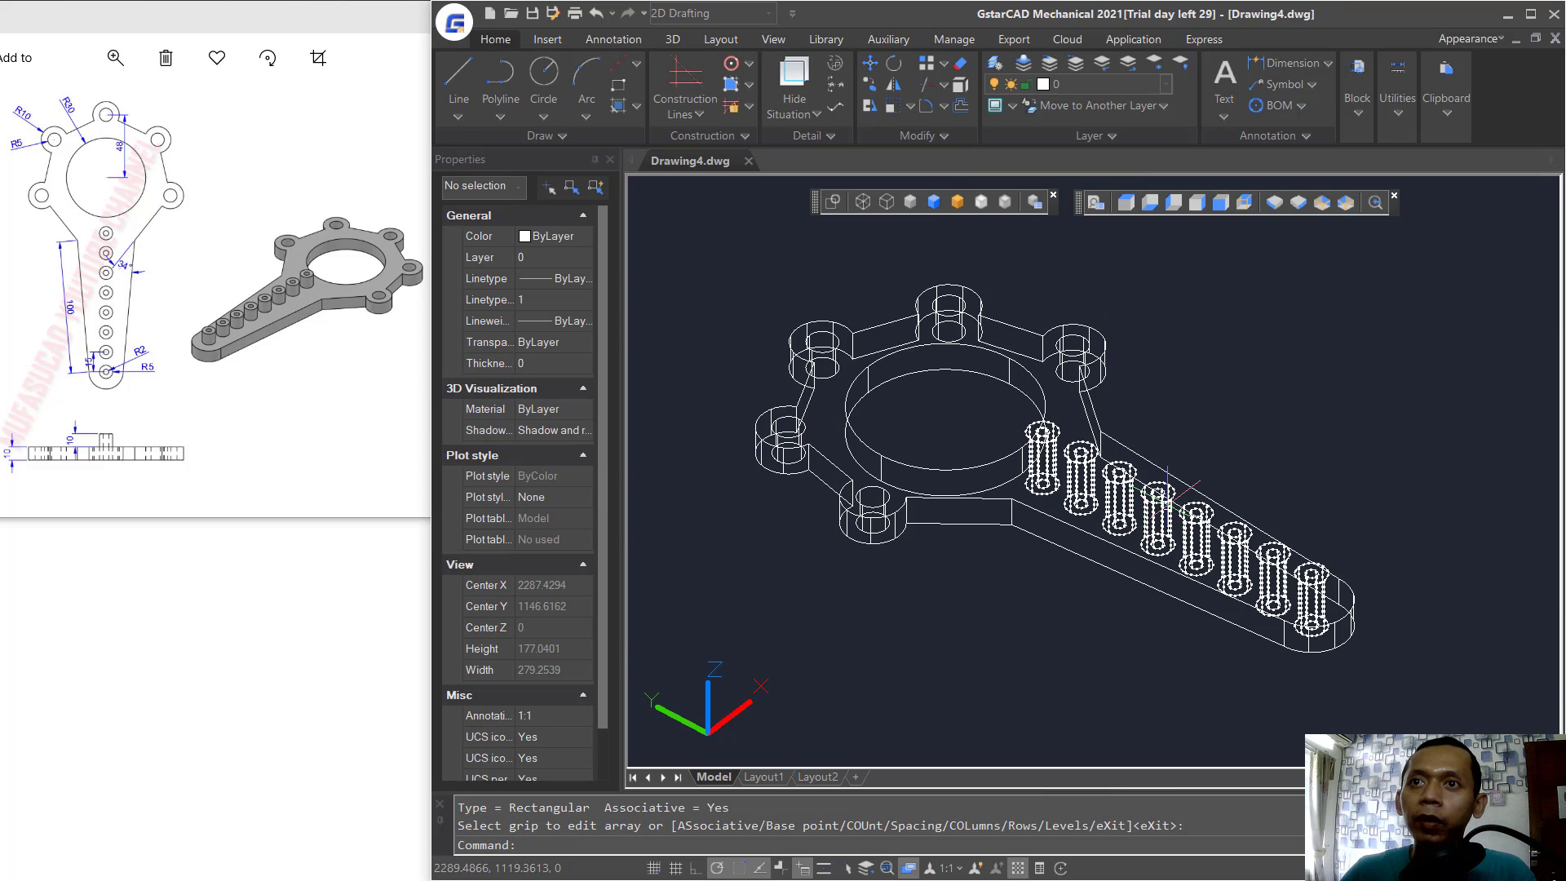
Explode the cylinder array into separate solids.
{"action": "type", "text": "explode"}
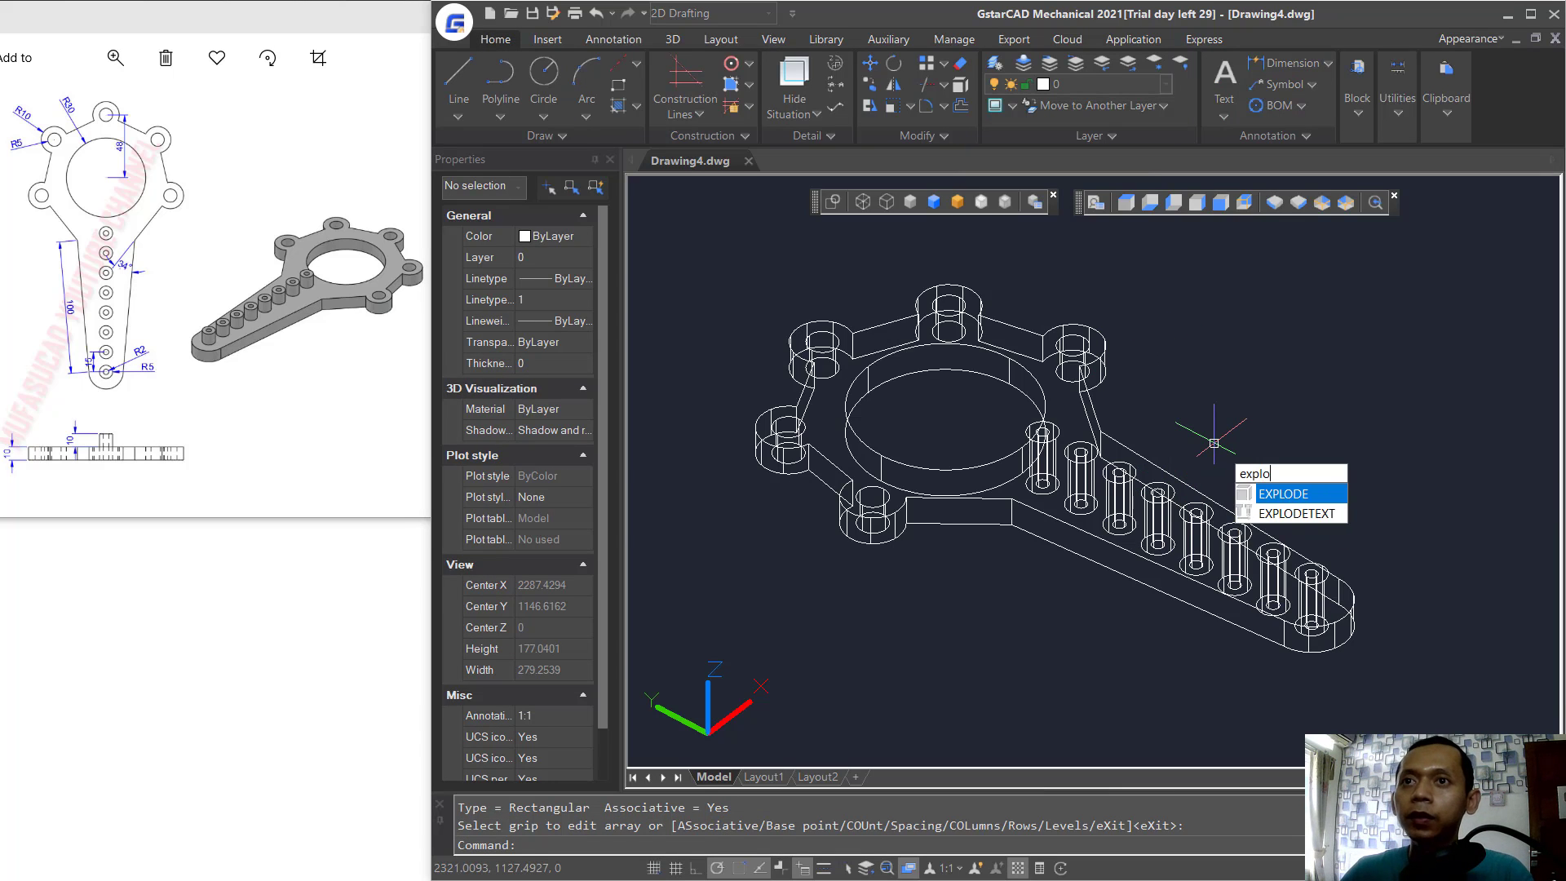
{"action": "key", "text": "Return"}
{"action": "left_click", "coordinate": [1231, 526]}
{"action": "key", "text": "Return"}
{"action": "middle_click_drag", "start_coordinate": [1242, 413], "coordinate": [1178, 427]}
Start SUBTRACT with the wrench body and the outer handle cylinders as the kept solids.
{"action": "type", "text": "su"}
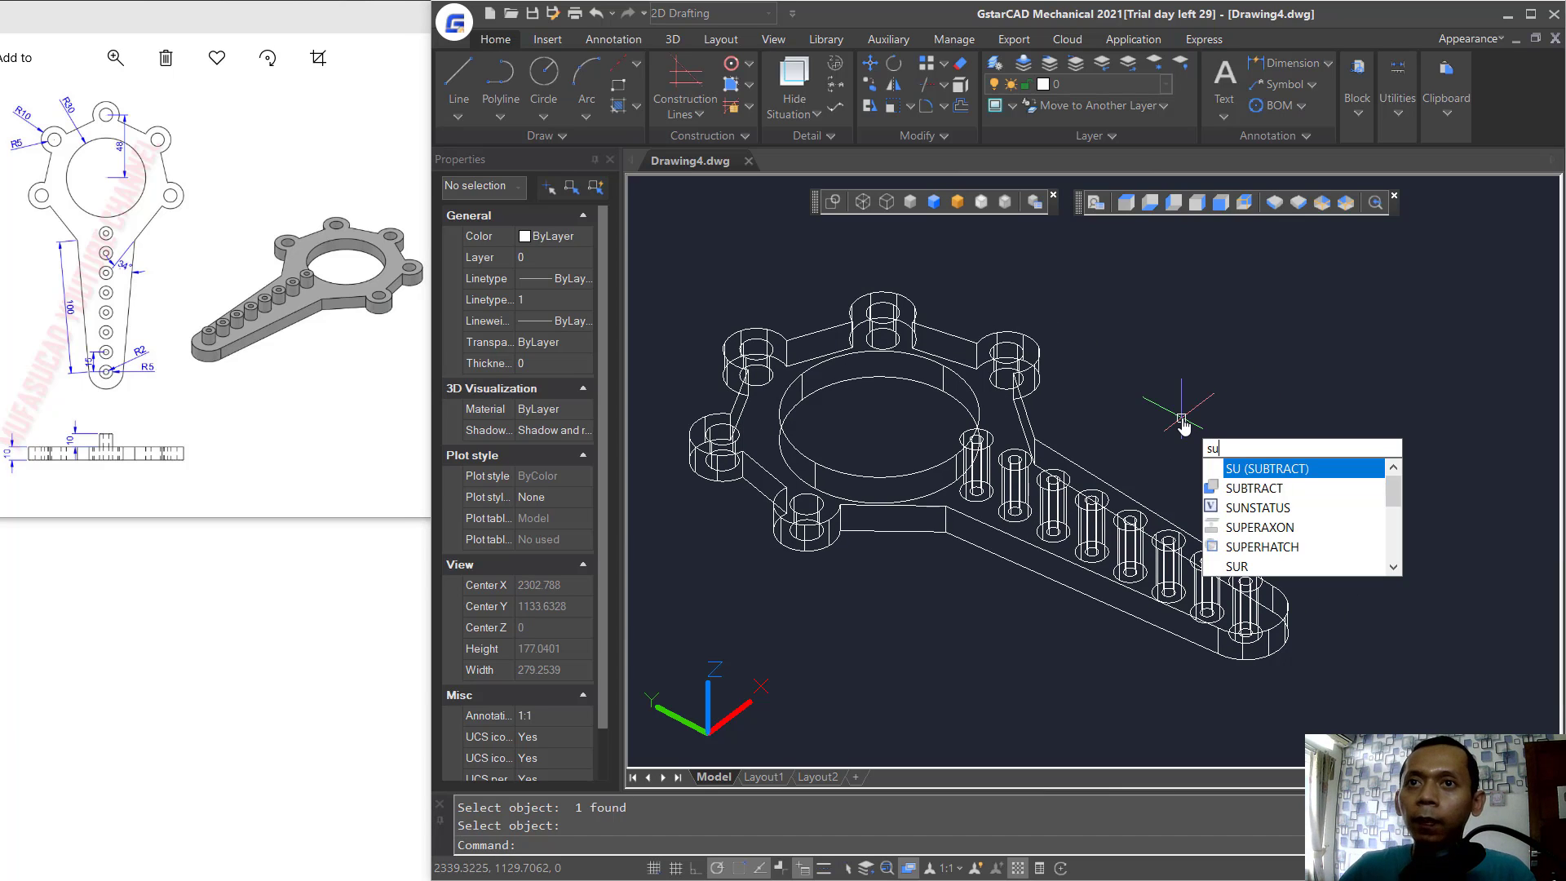
{"action": "key", "text": "Return"}
{"action": "scroll", "coordinate": [965, 538], "scroll_direction": "up", "scroll_amount": 3}
{"action": "left_click", "coordinate": [1009, 471]}
{"action": "middle_click_drag", "start_coordinate": [1008, 481], "coordinate": [981, 557]}
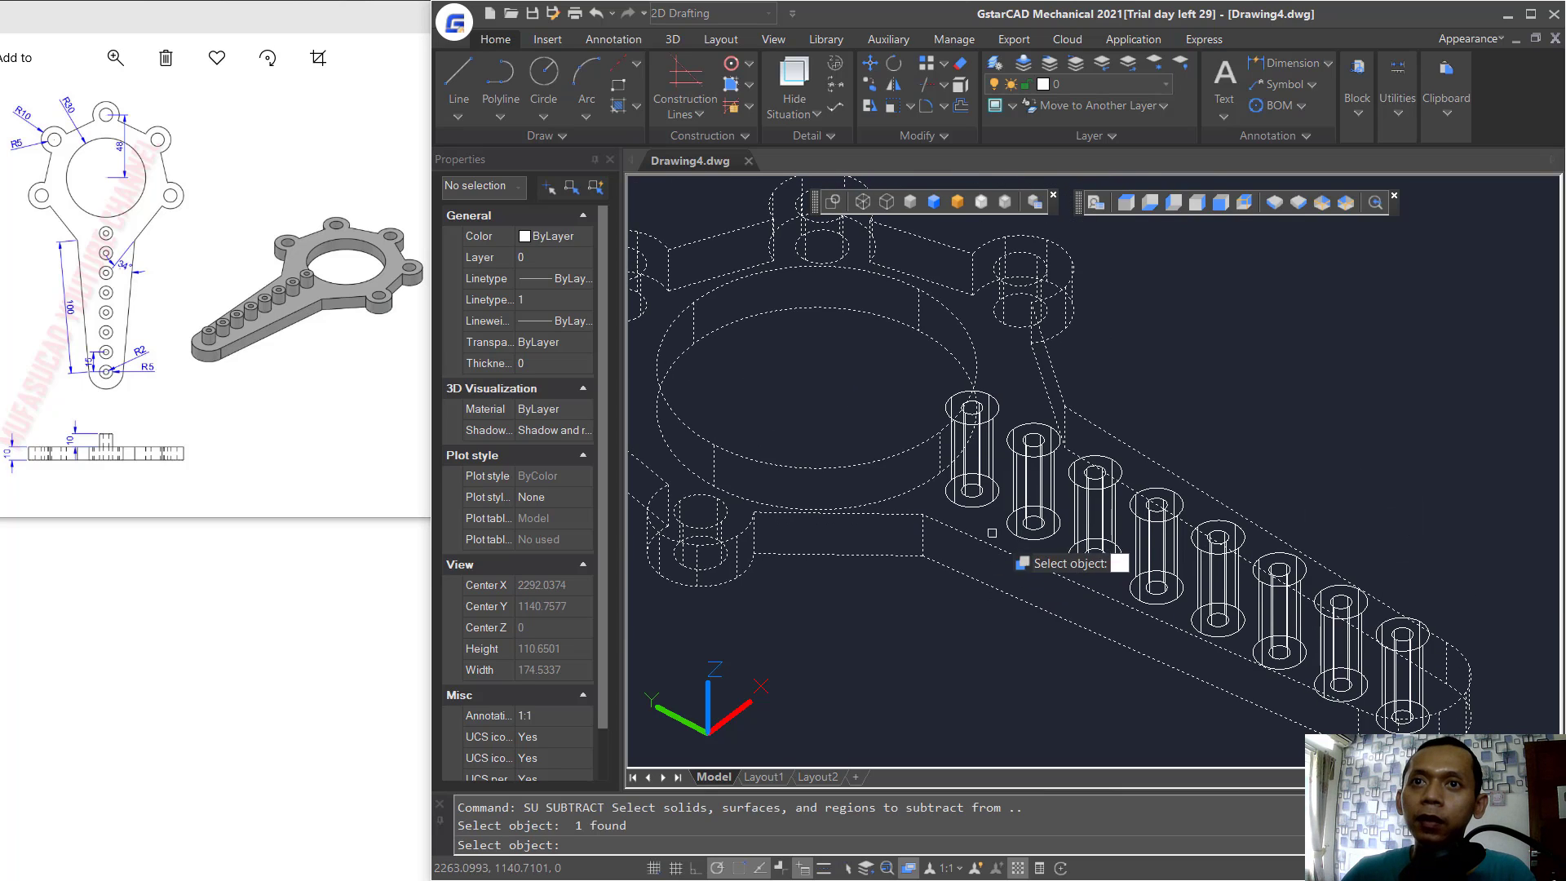
{"action": "left_click", "coordinate": [981, 506]}
{"action": "left_click", "coordinate": [1031, 535]}
{"action": "left_click", "coordinate": [1082, 570]}
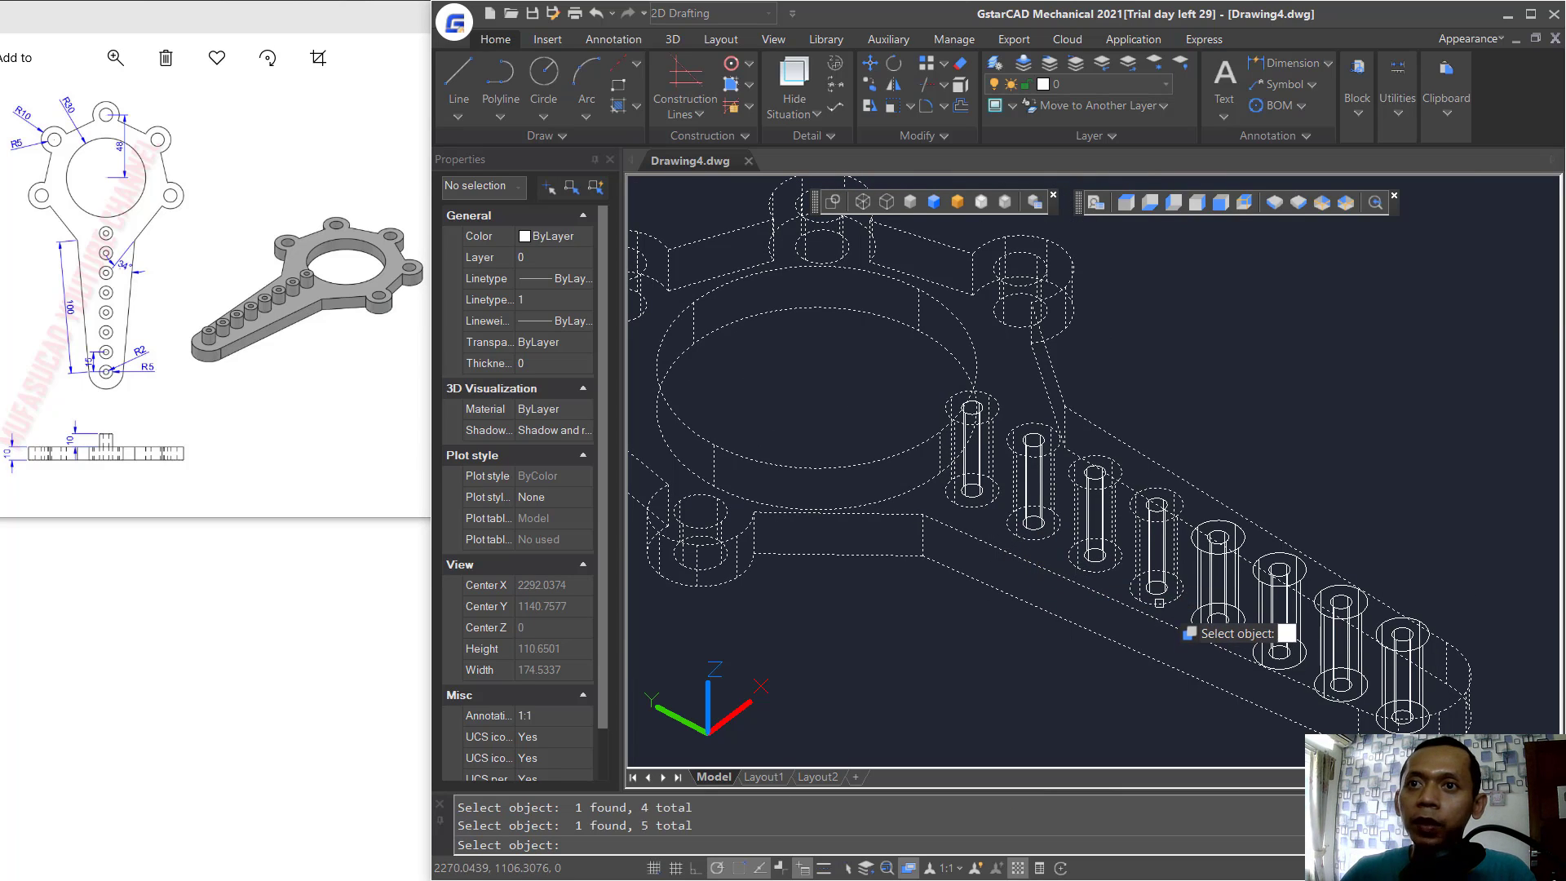
{"action": "left_click", "coordinate": [1220, 619]}
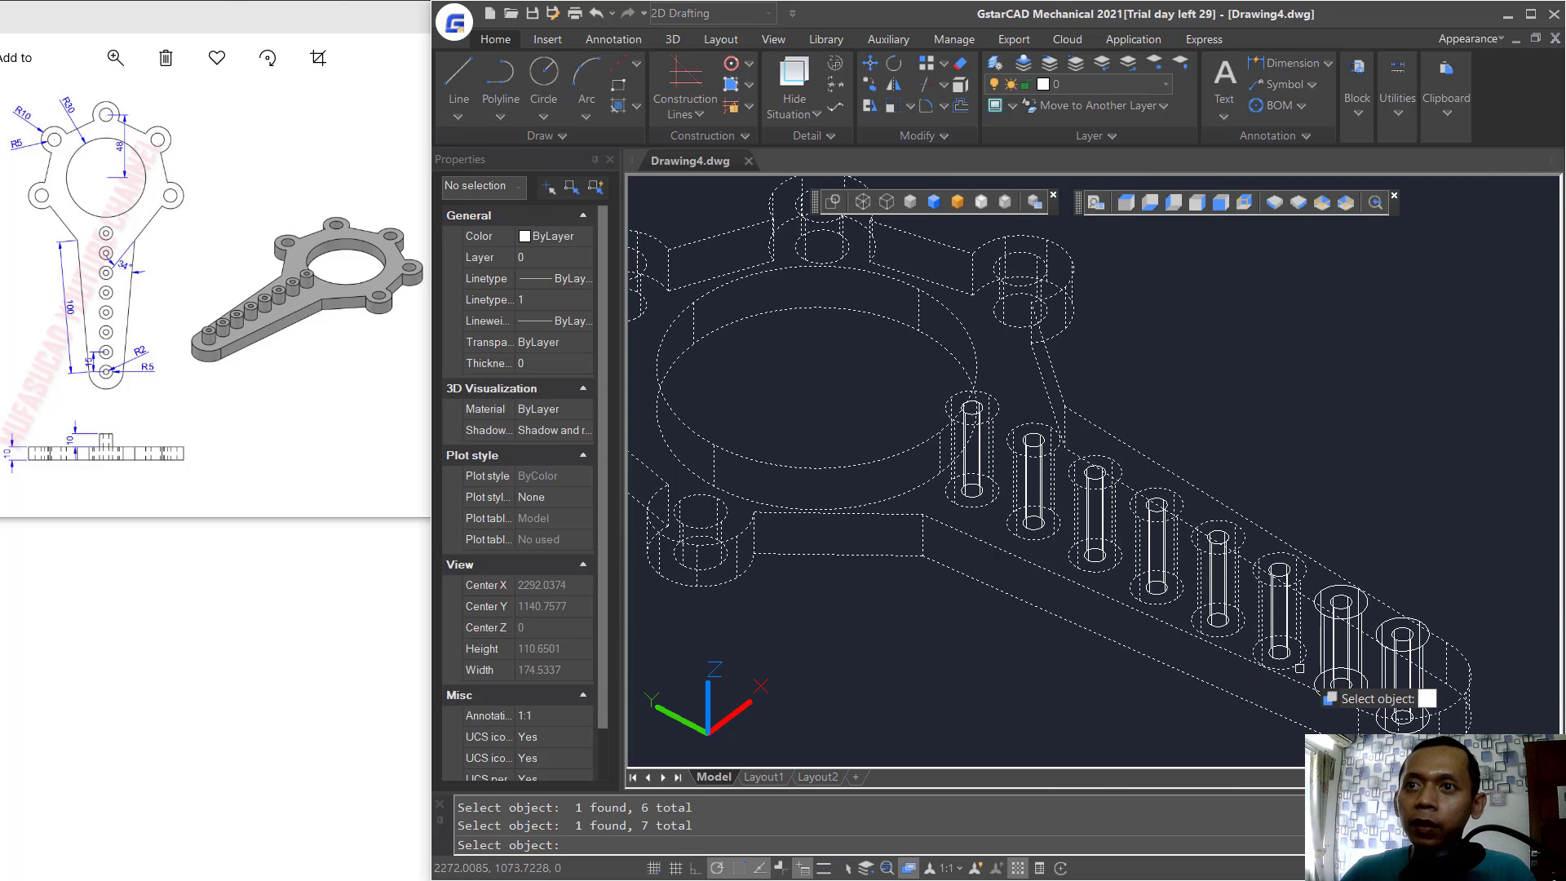
{"action": "scroll", "coordinate": [1223, 661], "scroll_direction": "up", "scroll_amount": 2}
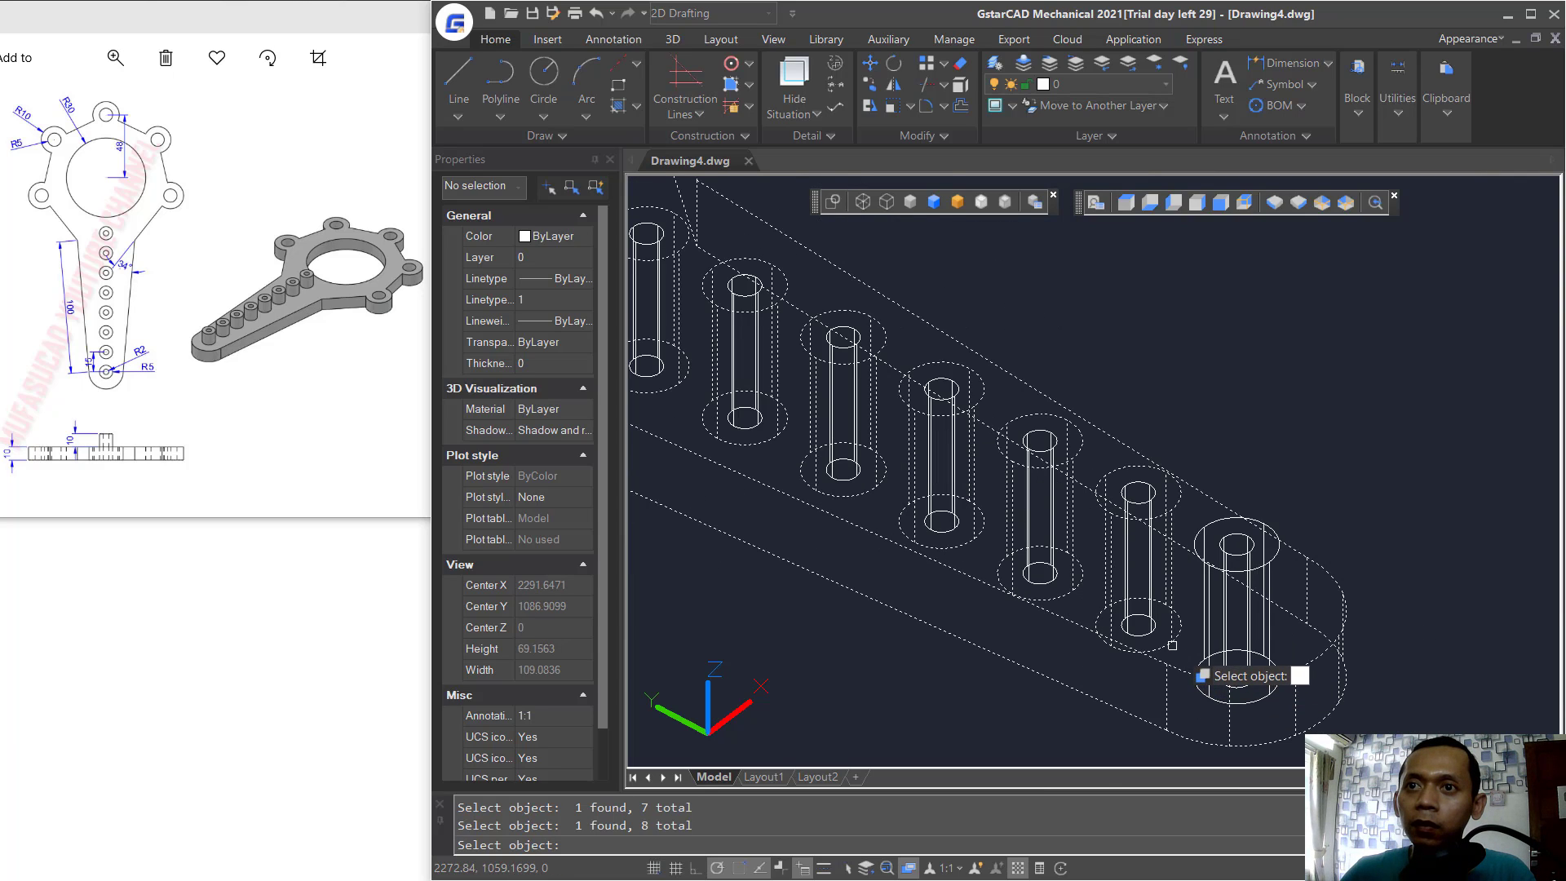
{"action": "left_click", "coordinate": [1200, 682]}
{"action": "key", "text": "Return"}
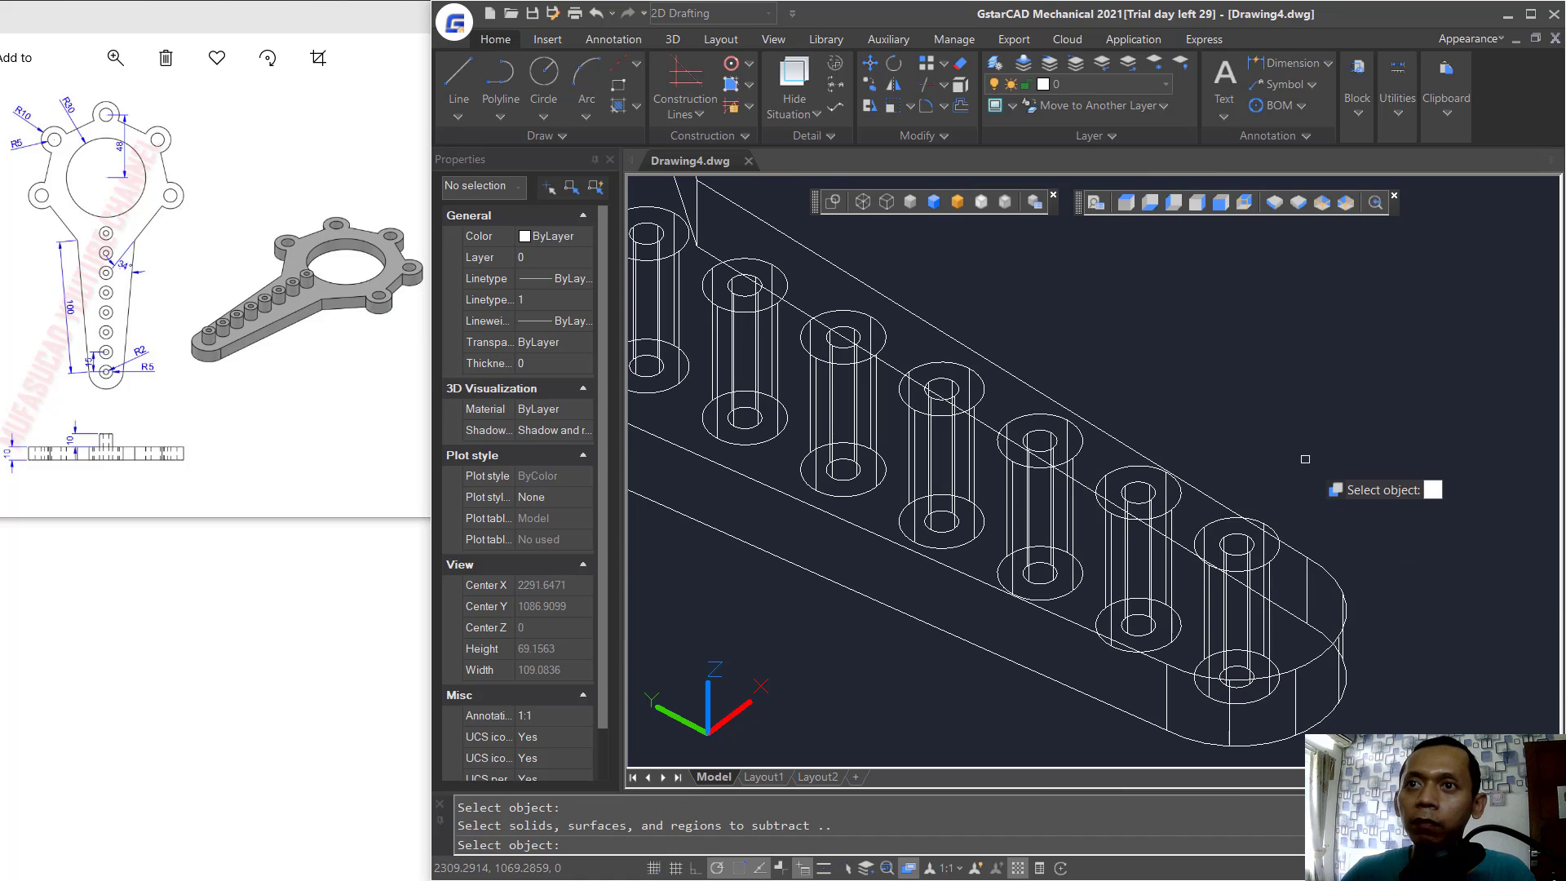
Cut the eight inner cylinders out as holes through the handle bosses.
{"action": "left_click", "coordinate": [1237, 539]}
{"action": "left_click", "coordinate": [1142, 481]}
{"action": "left_click", "coordinate": [1043, 440]}
{"action": "left_click", "coordinate": [943, 382]}
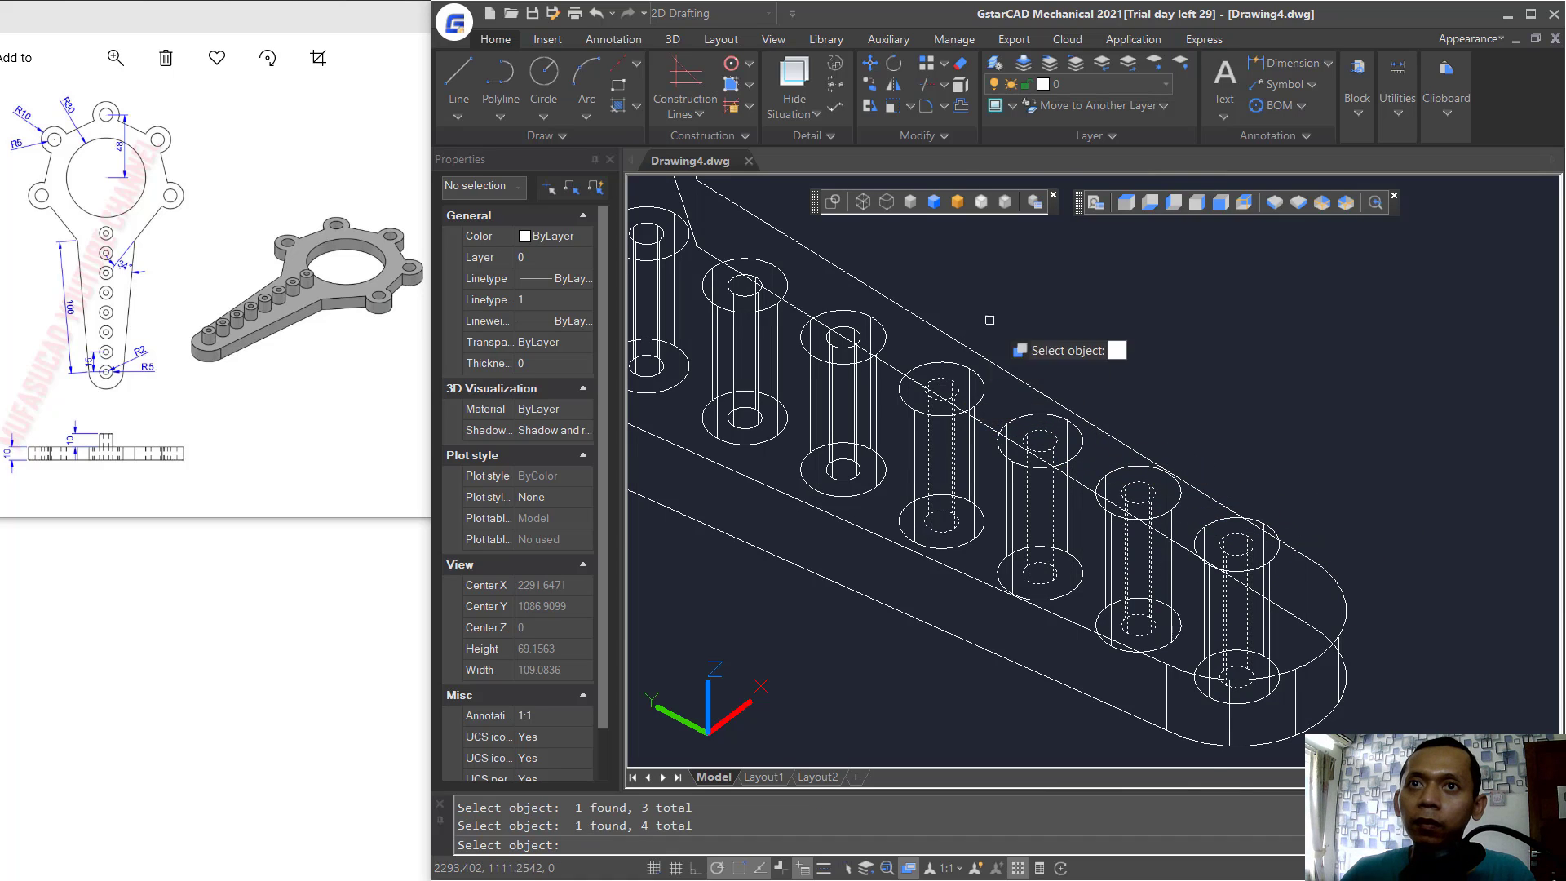
{"action": "middle_click_drag", "start_coordinate": [982, 326], "coordinate": [1211, 514]}
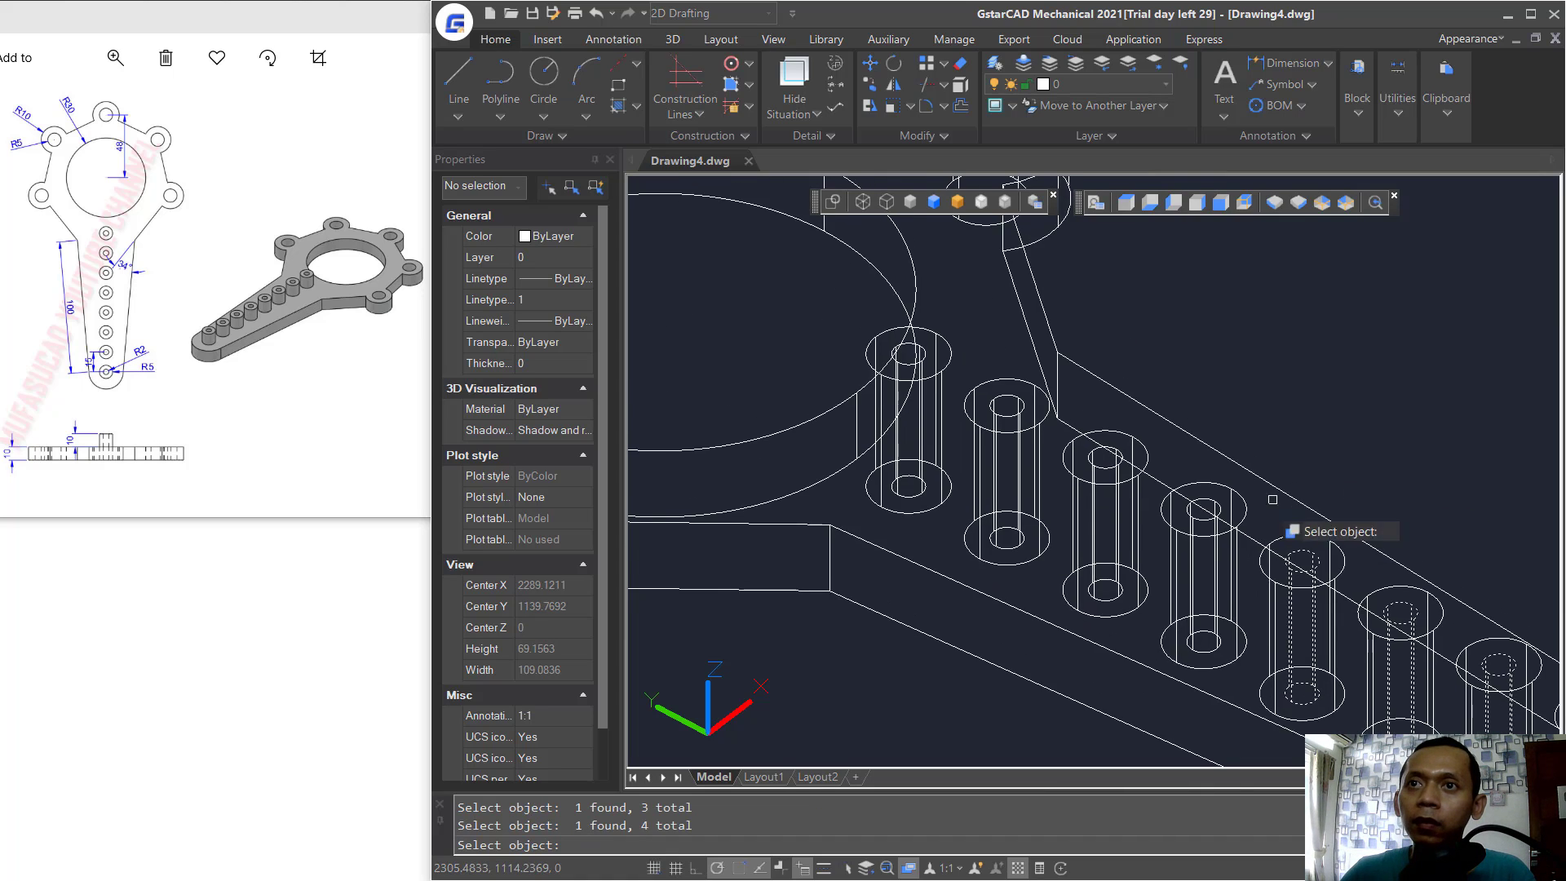
{"action": "left_click", "coordinate": [1111, 459]}
{"action": "left_click", "coordinate": [995, 411]}
{"action": "left_click", "coordinate": [938, 383]}
{"action": "scroll", "coordinate": [1272, 389], "scroll_direction": "down", "scroll_amount": 2}
{"action": "key", "text": "Return"}
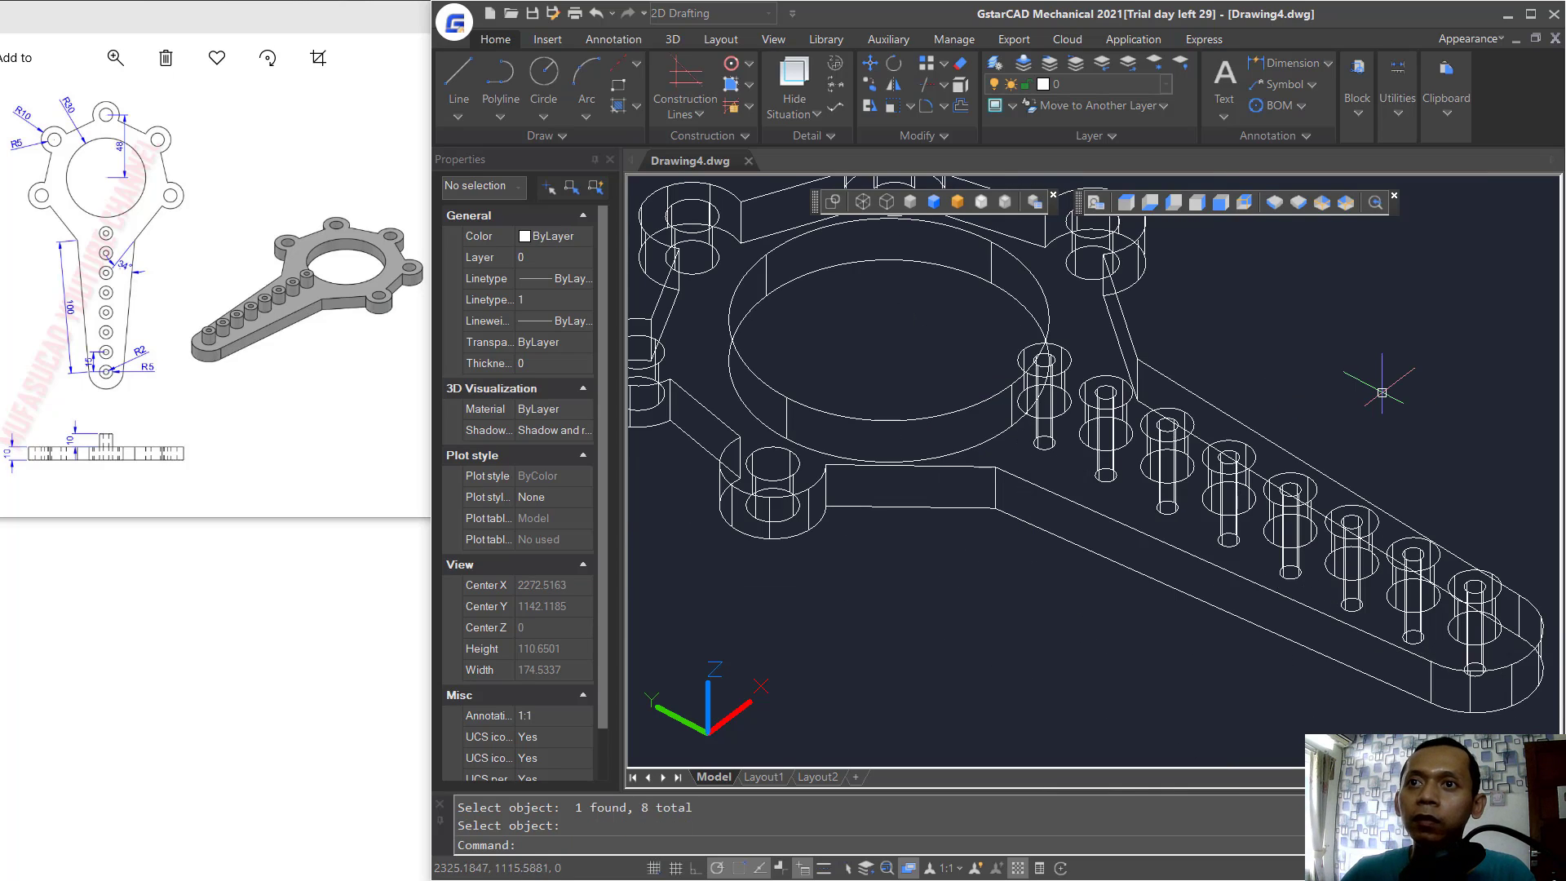
{"action": "scroll", "coordinate": [1261, 497], "scroll_direction": "down", "scroll_amount": 3}
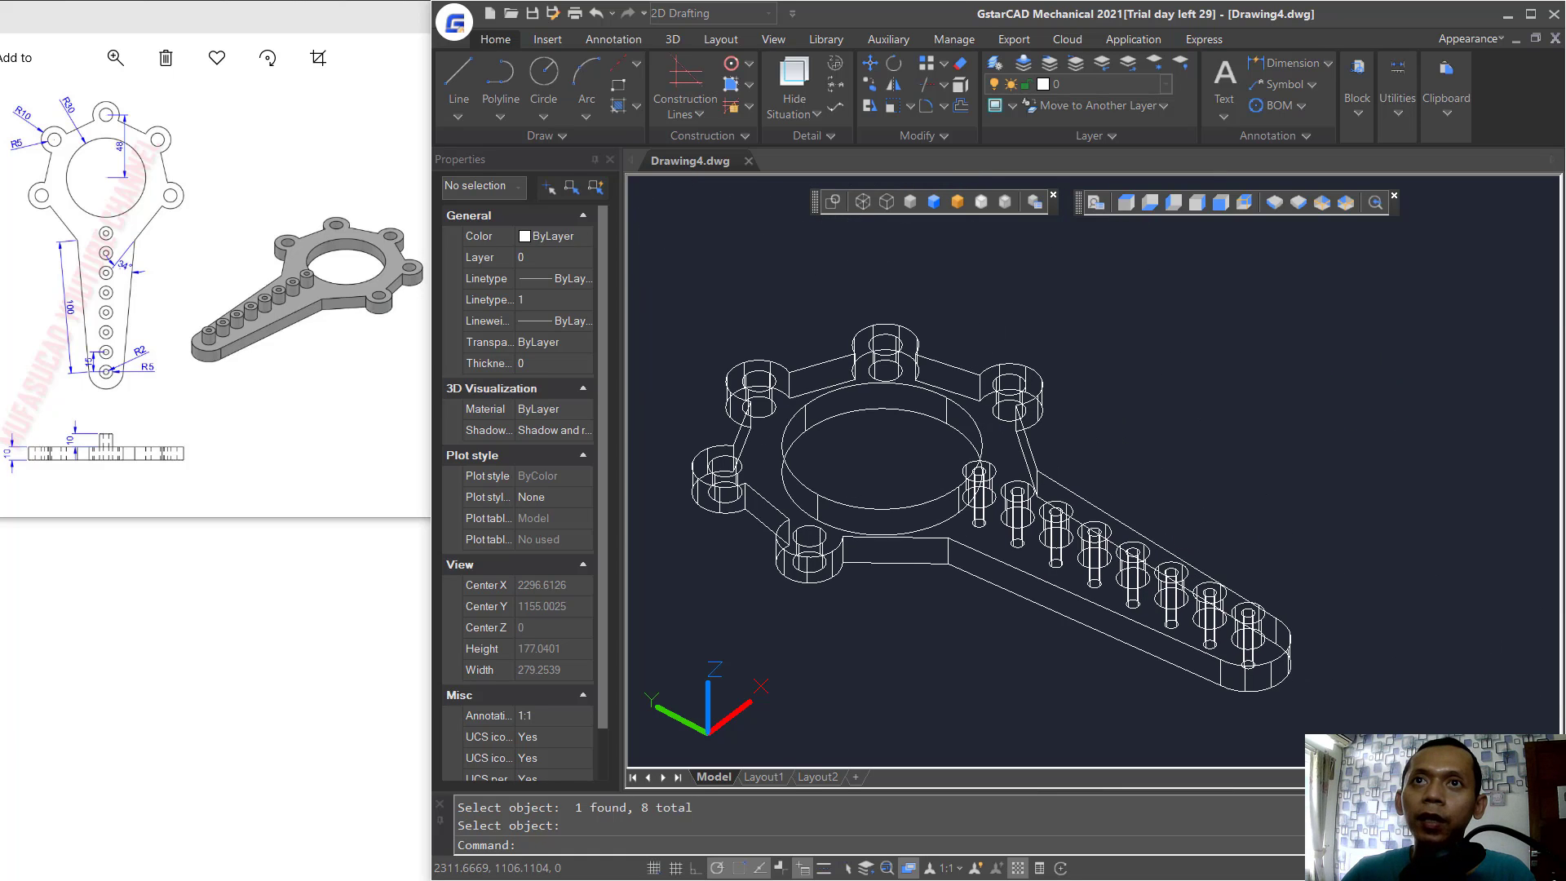
Apply the Realistic visual style and orbit the wrench to a new angle.
{"action": "left_click", "coordinate": [934, 200]}
{"action": "mouse_move", "coordinate": [954, 252]}
{"action": "middle_mouse_down", "text": "shift"}
{"action": "mouse_move", "coordinate": [1095, 550]}
{"action": "mouse_move", "coordinate": [1069, 522]}
{"action": "middle_mouse_up", "text": "shift"}
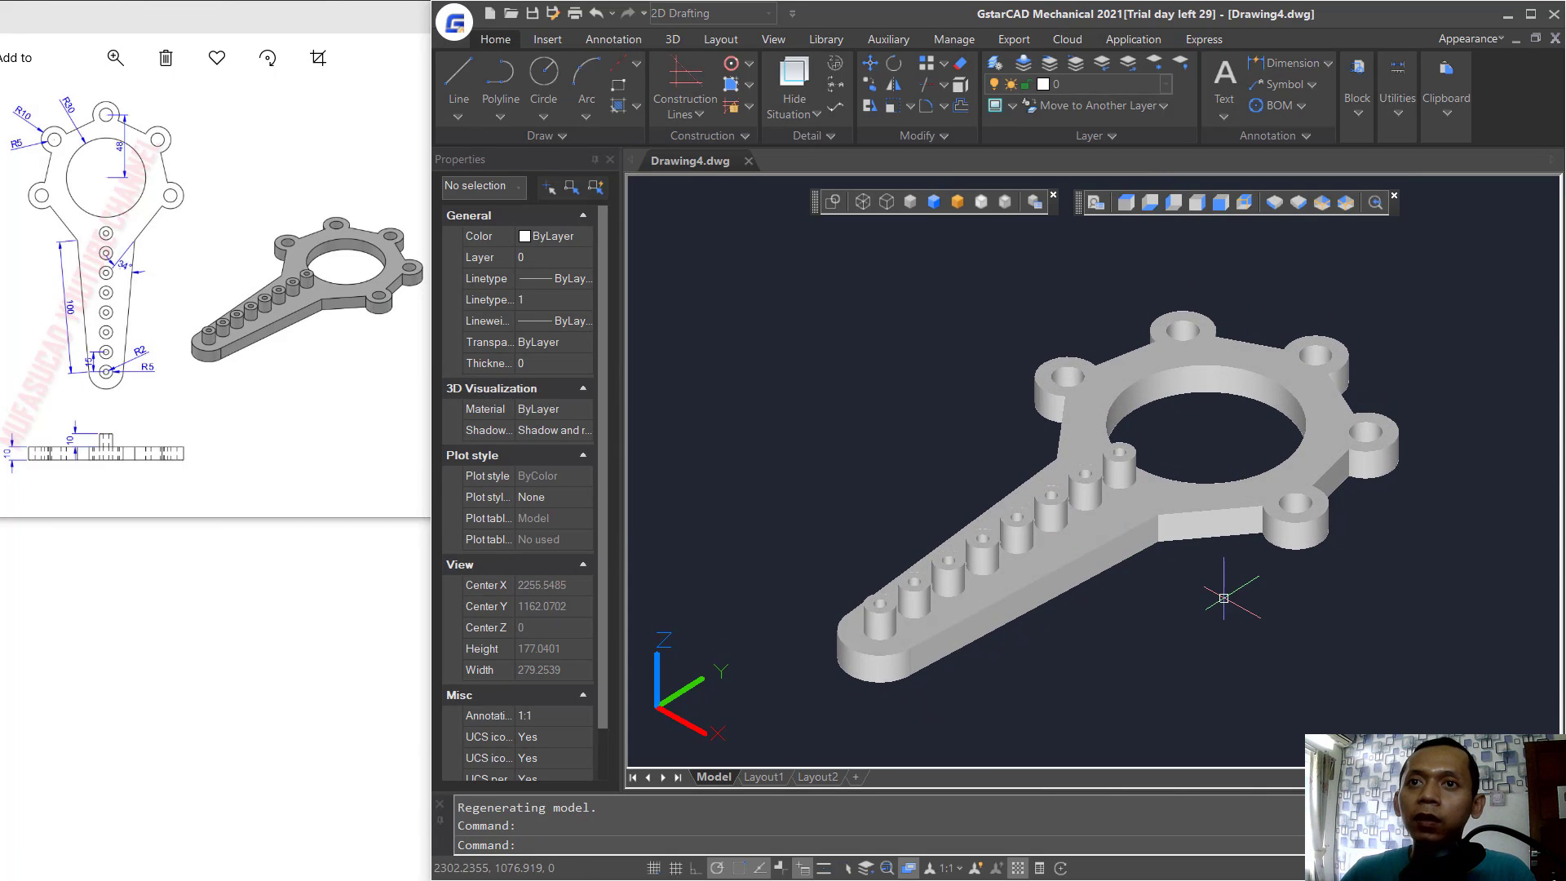